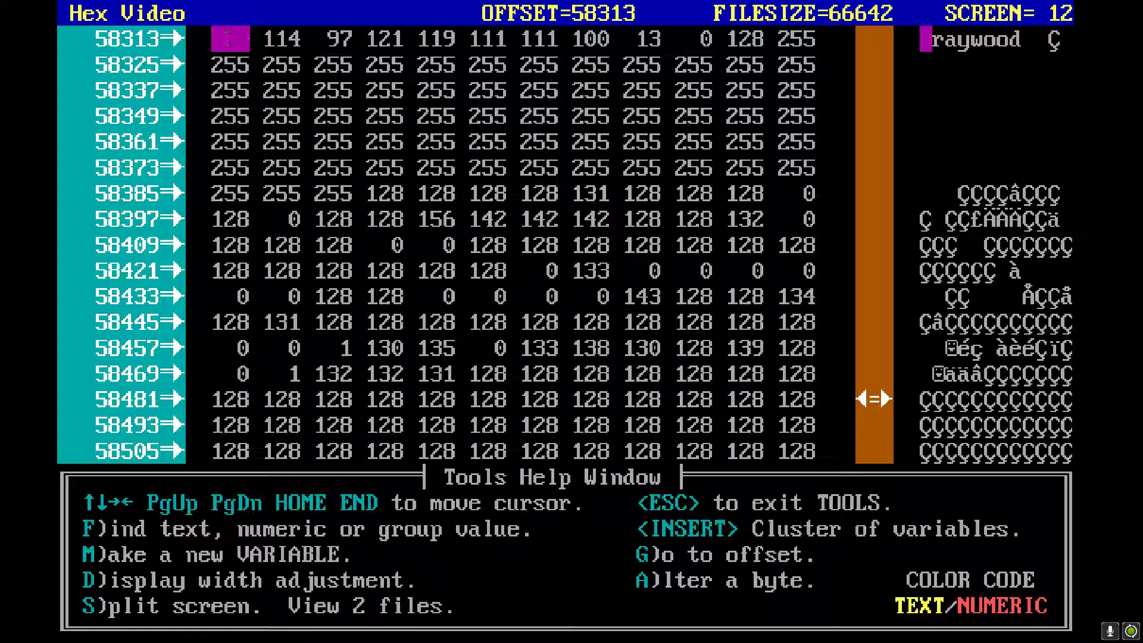
# Page forward through the file to find the Retlaw record around offset 59200.
pyautogui.press('End')
pyautogui.press('pagedown')
pyautogui.press('pagedown')
pyautogui.press('pagedown')
pyautogui.press('pagedown')
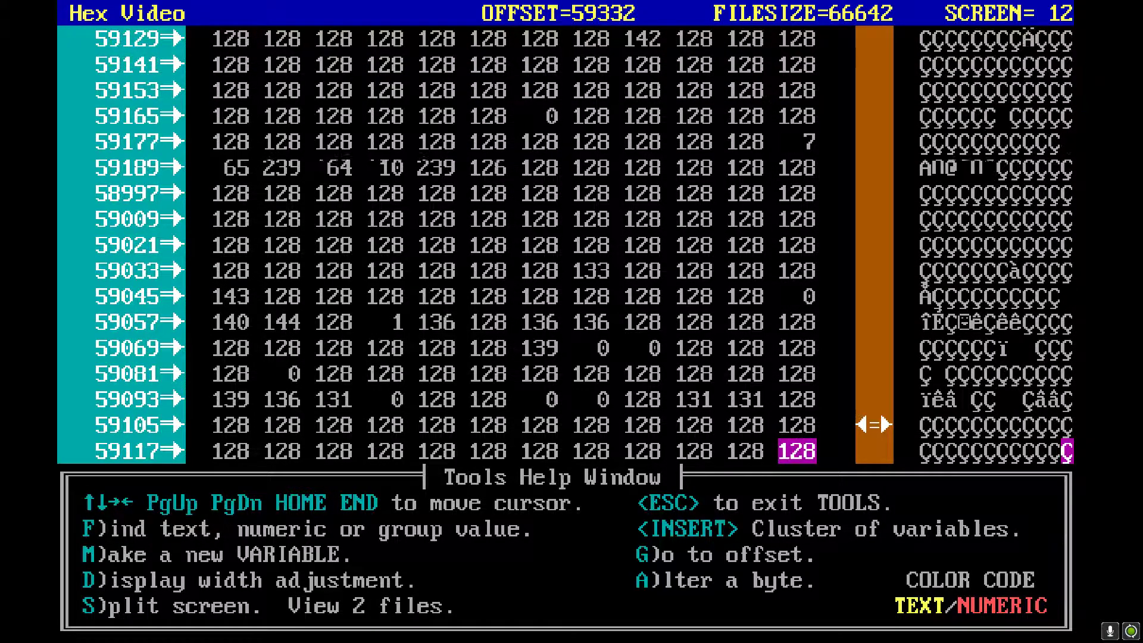
pyautogui.press('Up')
pyautogui.press('Up')
pyautogui.press('Up')
pyautogui.press('Up')
pyautogui.press('Up')
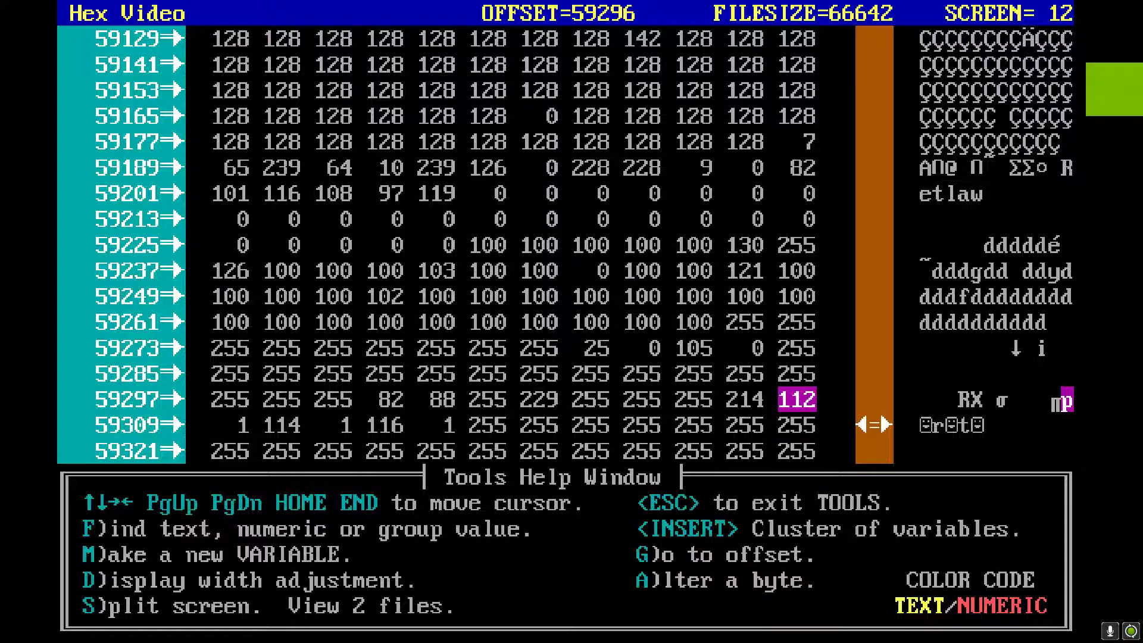
pyautogui.press('Up')
pyautogui.press('Up')
pyautogui.press('Up')
pyautogui.press('Up')
pyautogui.press('Up')
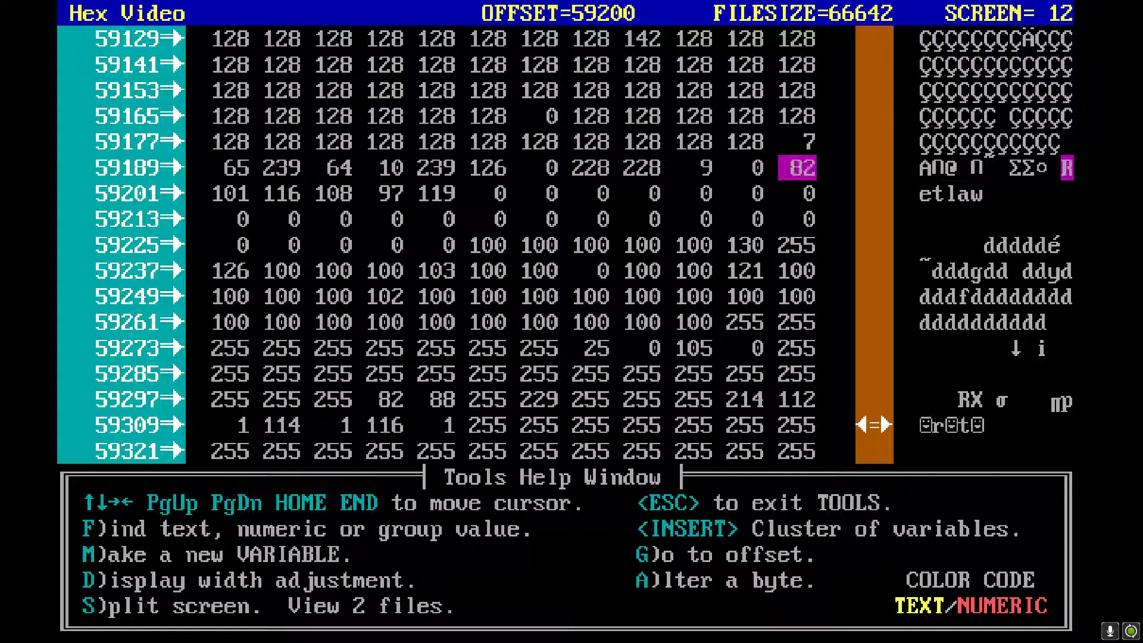
# Examine the bytes of the Retlaw record from its name at offset 59200 to offset 59236.
pyautogui.press('Left')
pyautogui.press('Left')
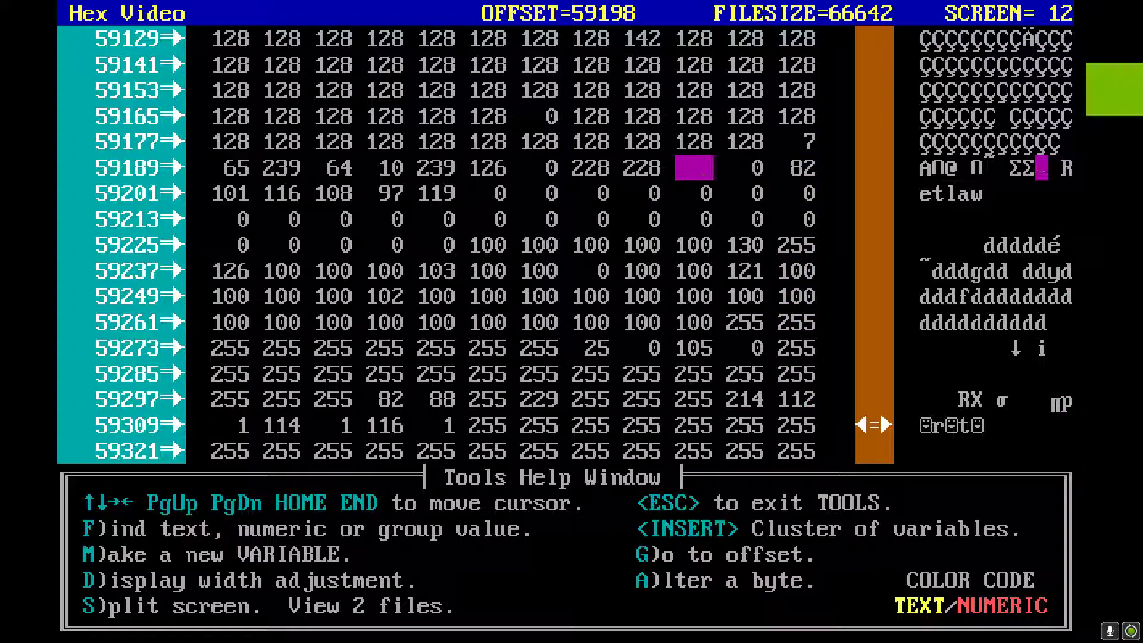
pyautogui.press('Right')
pyautogui.press('Right')
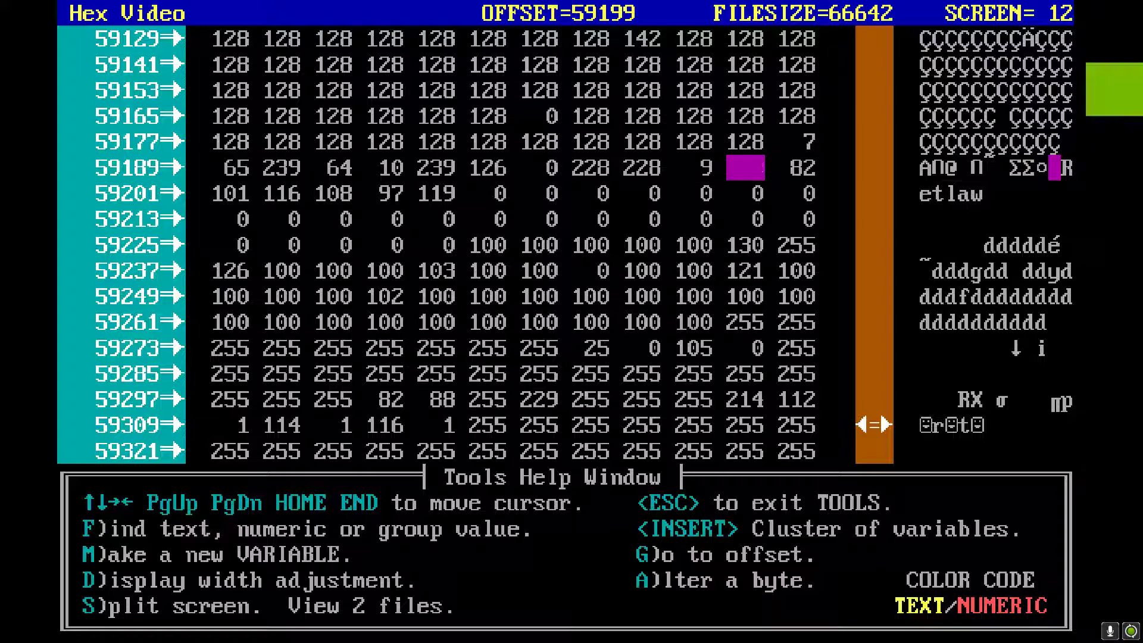
pyautogui.press('Down')
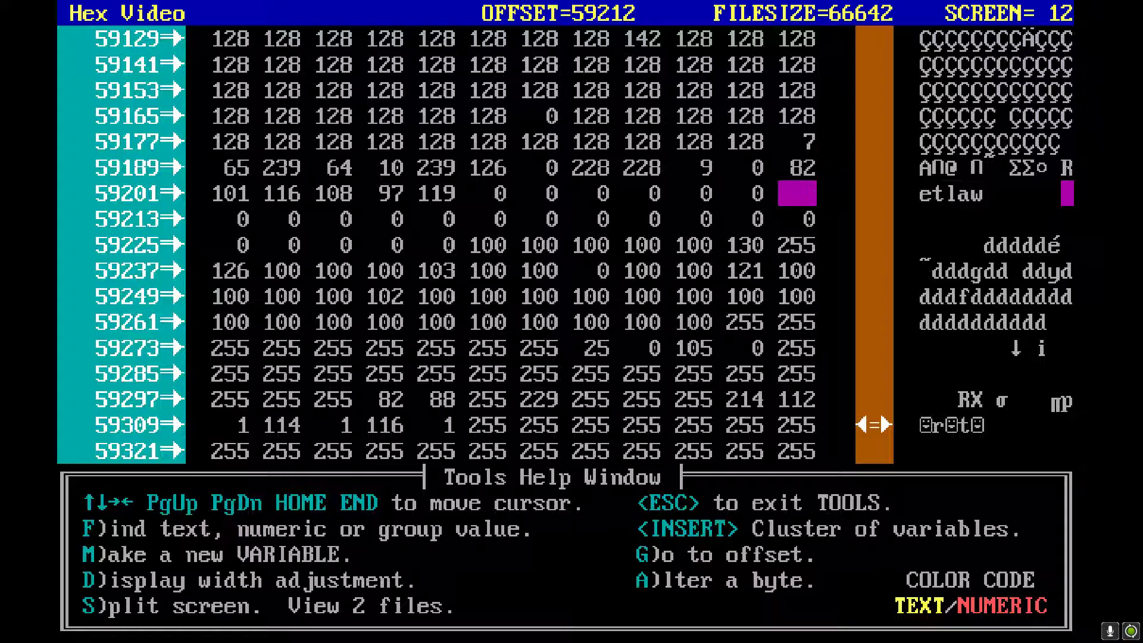
pyautogui.press('Up')
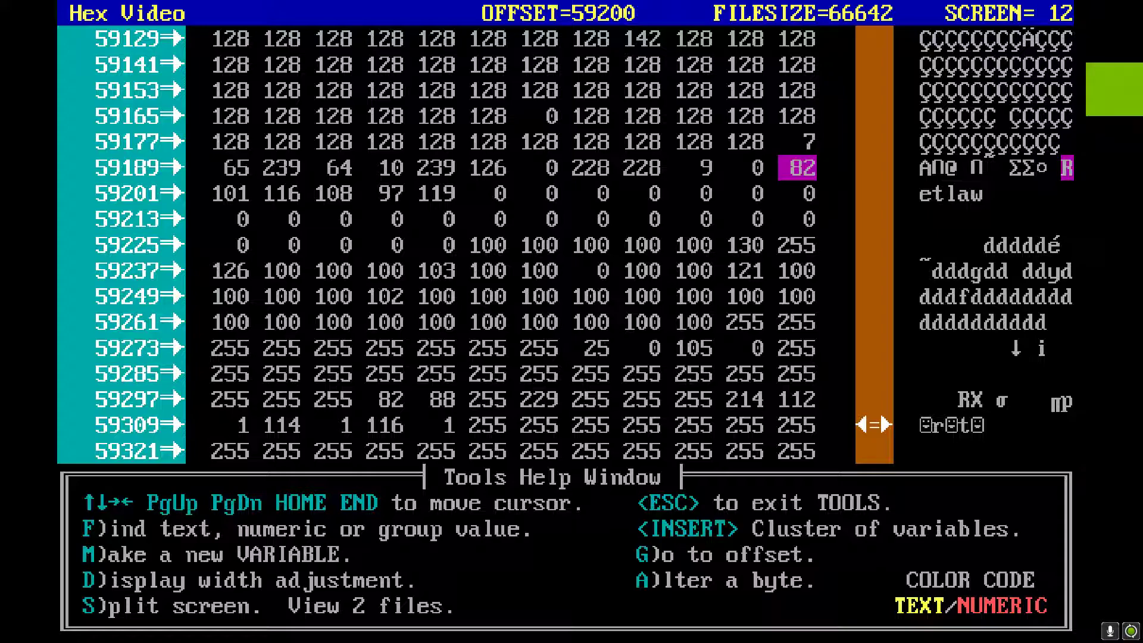
pyautogui.press('Down')
pyautogui.press('Down')
pyautogui.press('Down')
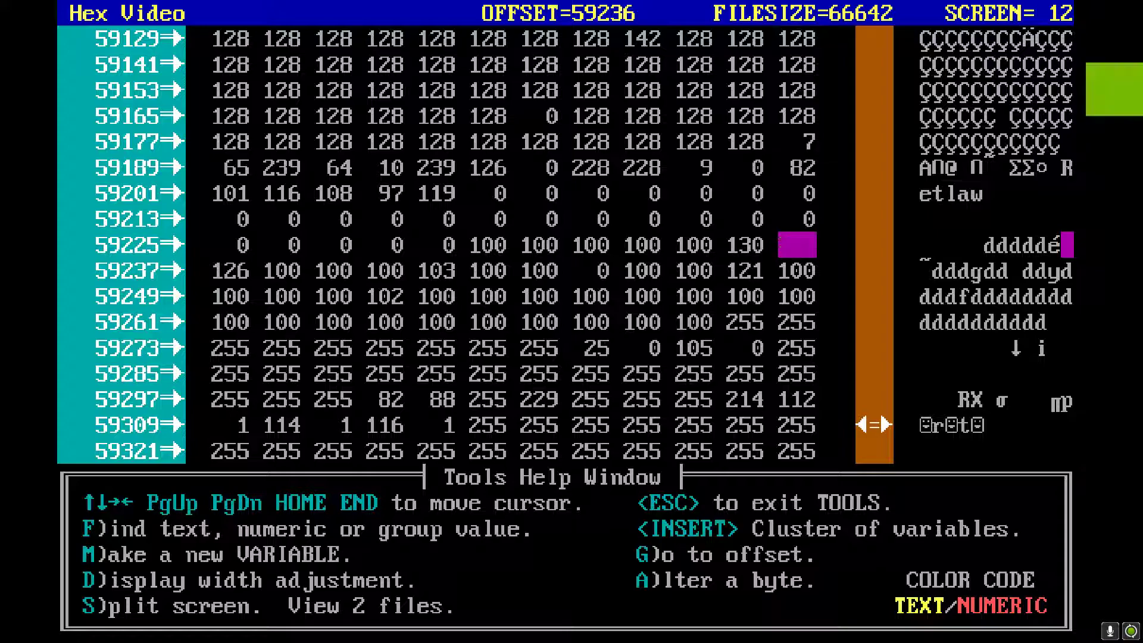
pyautogui.press('Up')
pyautogui.press('Up')
pyautogui.press('Up')
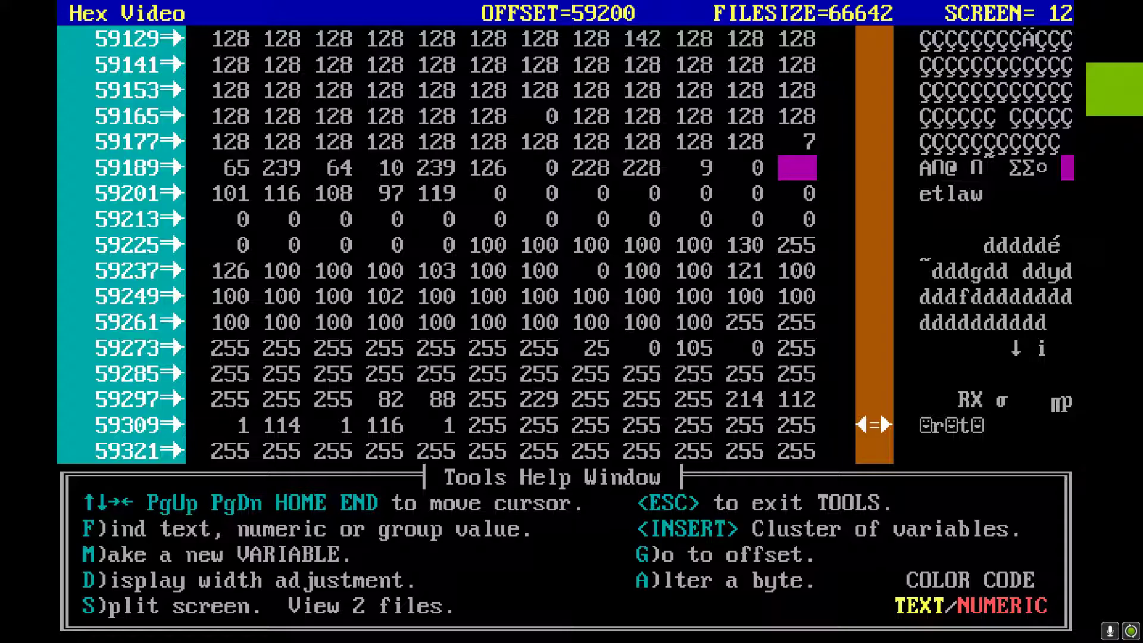
pyautogui.press('Down')
pyautogui.press('Down')
pyautogui.press('Down')
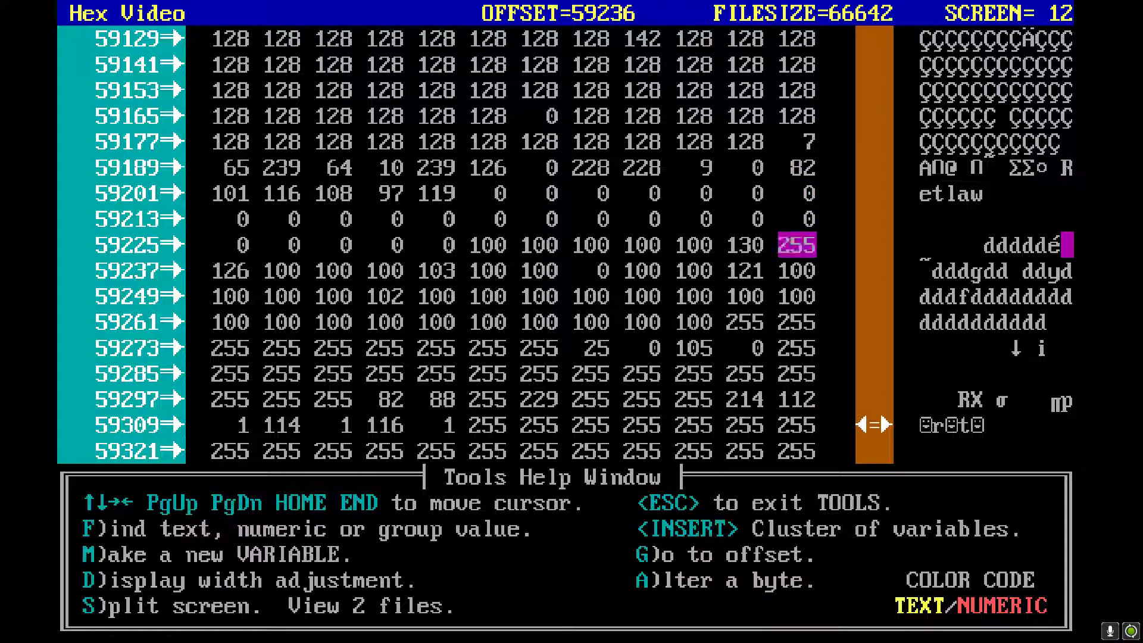
pyautogui.press('Left')
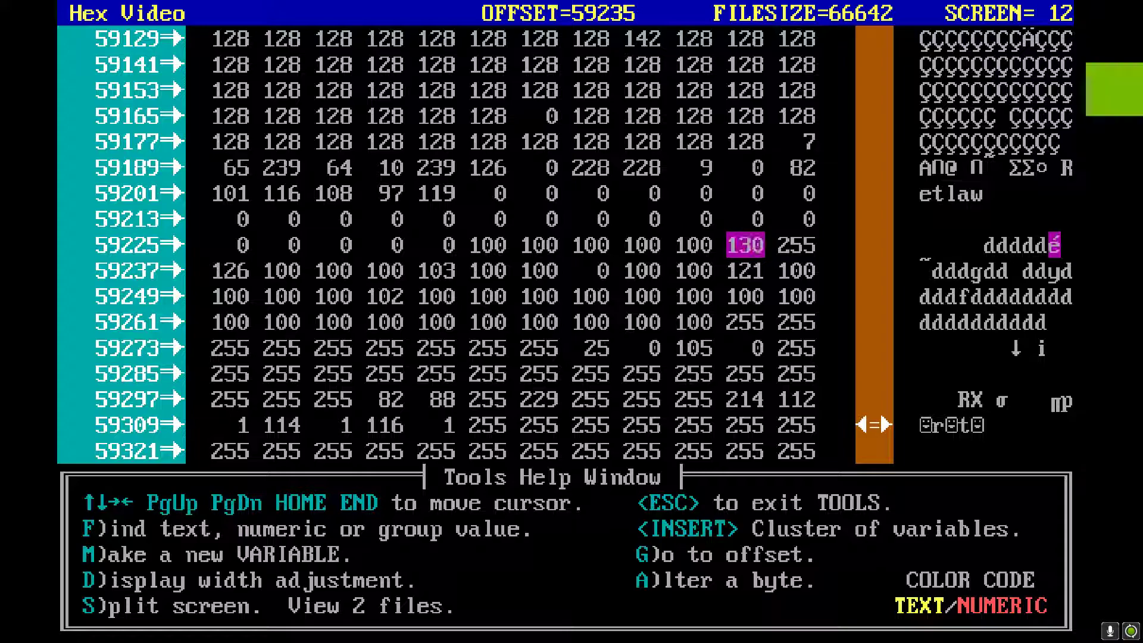
# Examine the remaining Retlaw record bytes in the rows from offset 59237 to 59285.
pyautogui.press('Down')
pyautogui.press('Left')
pyautogui.press('Left')
pyautogui.press('Left')
pyautogui.press('Left')
pyautogui.press('Left')
pyautogui.press('Left')
pyautogui.press('Left')
pyautogui.press('Left')
pyautogui.press('Left')
pyautogui.press('Left')
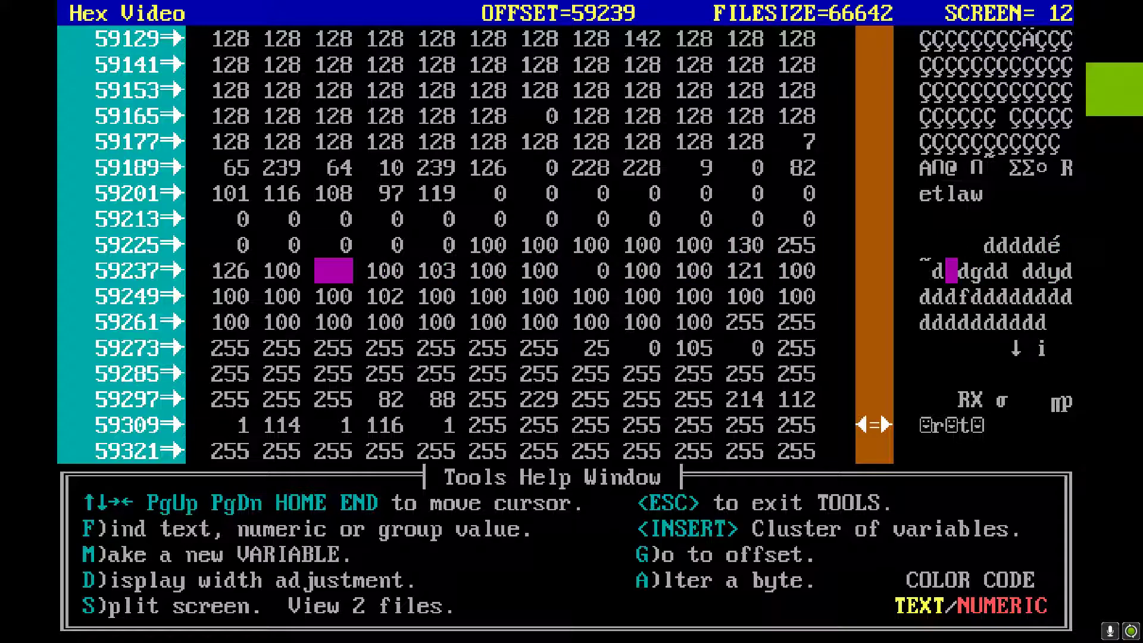
pyautogui.press('Right')
pyautogui.press('Right')
pyautogui.press('Right')
pyautogui.press('Right')
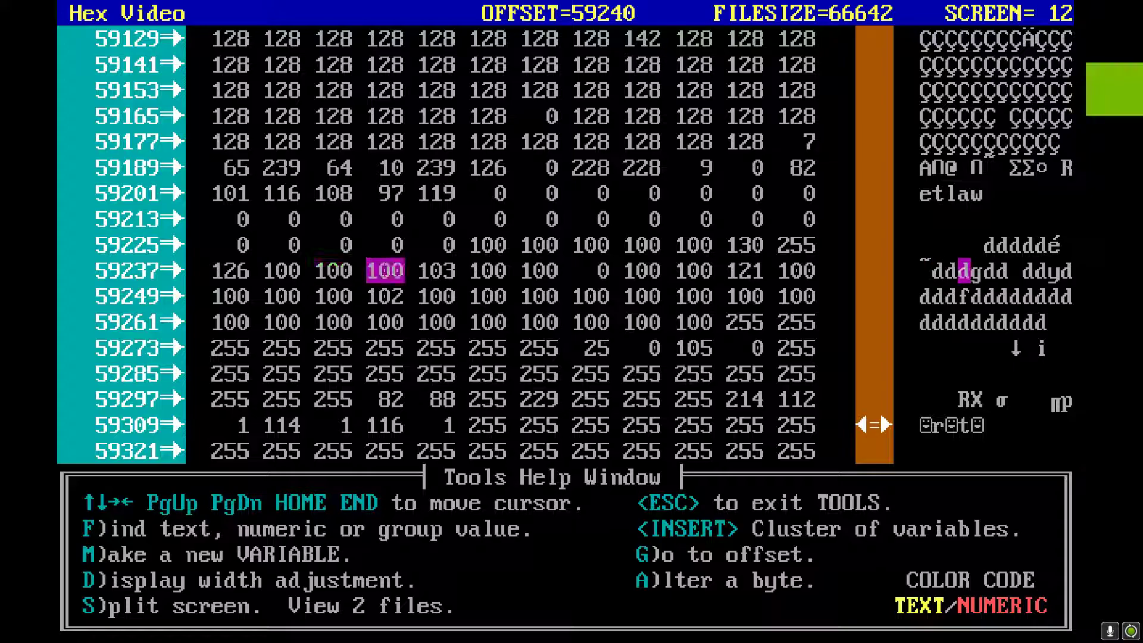
pyautogui.press('Down')
pyautogui.press('Down')
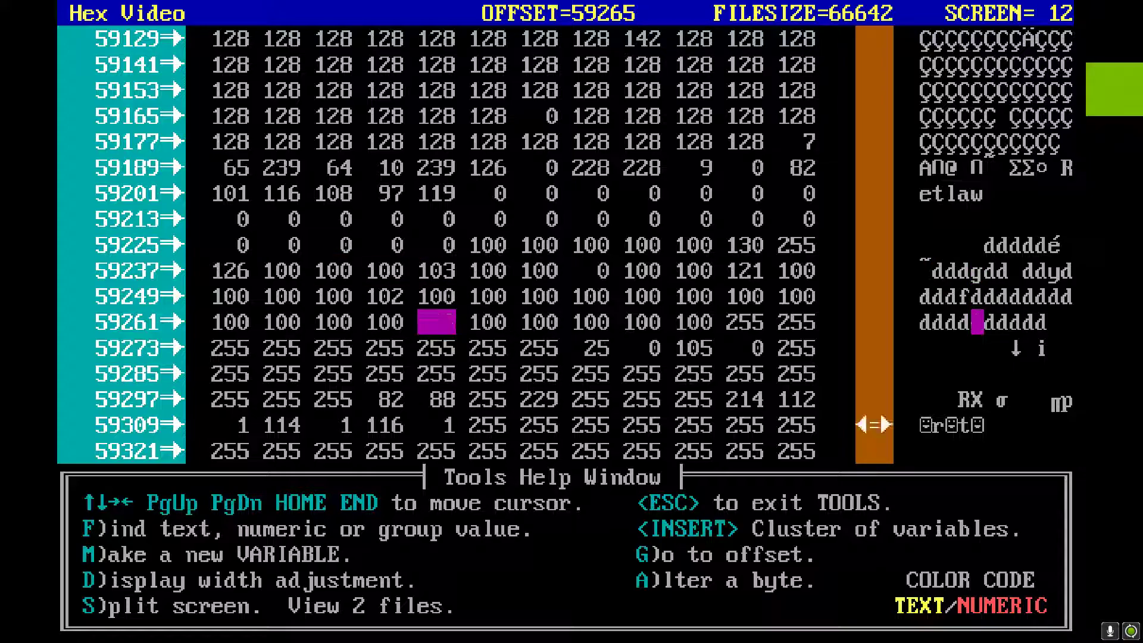
pyautogui.press('Down')
pyautogui.press('Down')
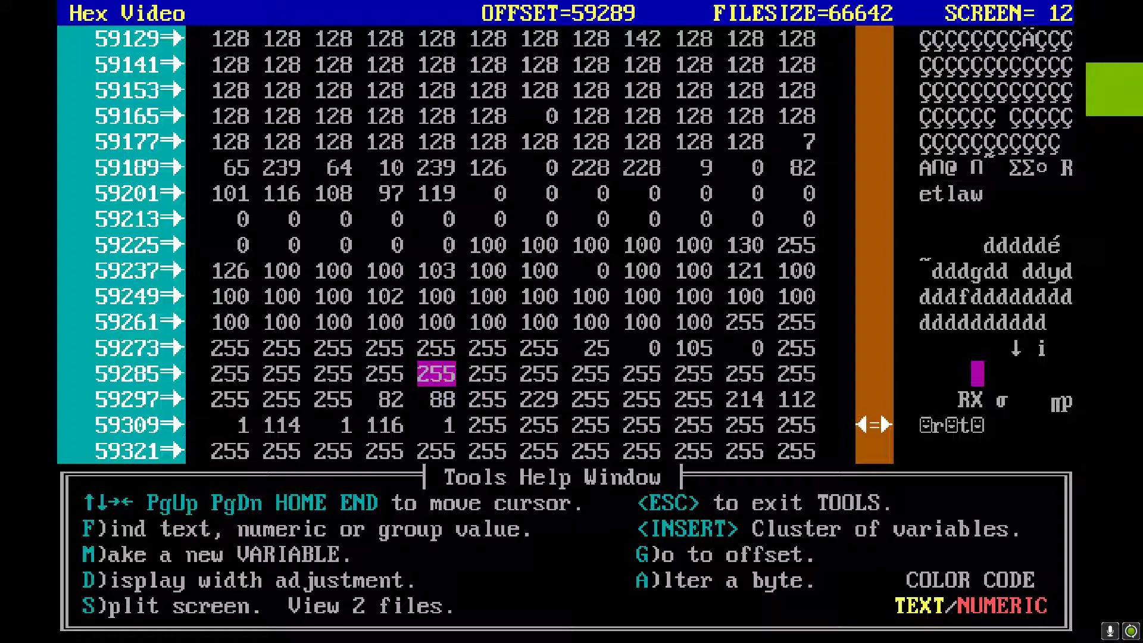
# Look past the end of the Retlaw record to locate the Ventrax Archers record.
pyautogui.press('Up')
pyautogui.press('Down')
pyautogui.press('Down')
pyautogui.press('Down')
pyautogui.press('Down')
pyautogui.press('Down')
pyautogui.press('Down')
pyautogui.press('Down')
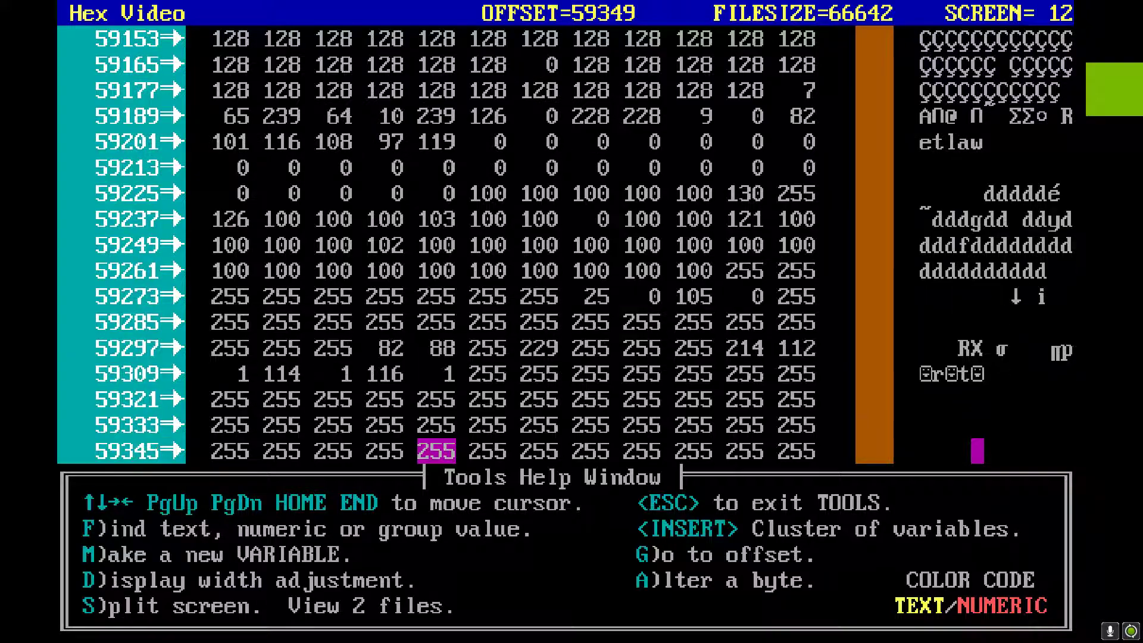
pyautogui.press('Down')
pyautogui.press('Down')
pyautogui.press('Down')
pyautogui.press('Down')
pyautogui.press('Down')
pyautogui.press('Down')
pyautogui.press('Down')
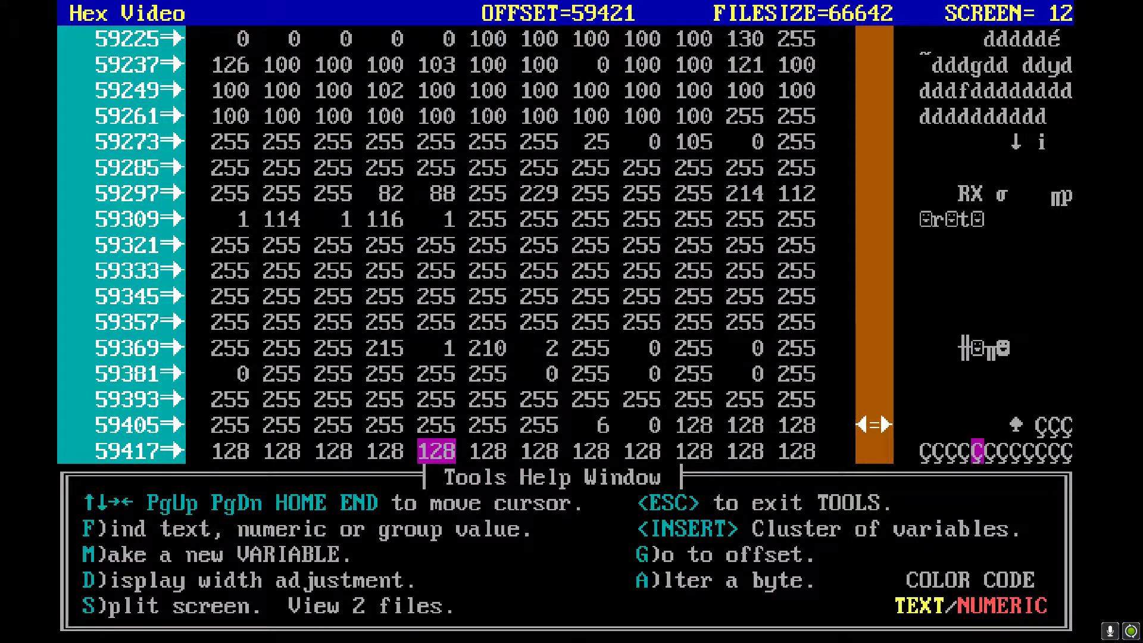
pyautogui.press('Down')
pyautogui.press('Down')
pyautogui.press('Down')
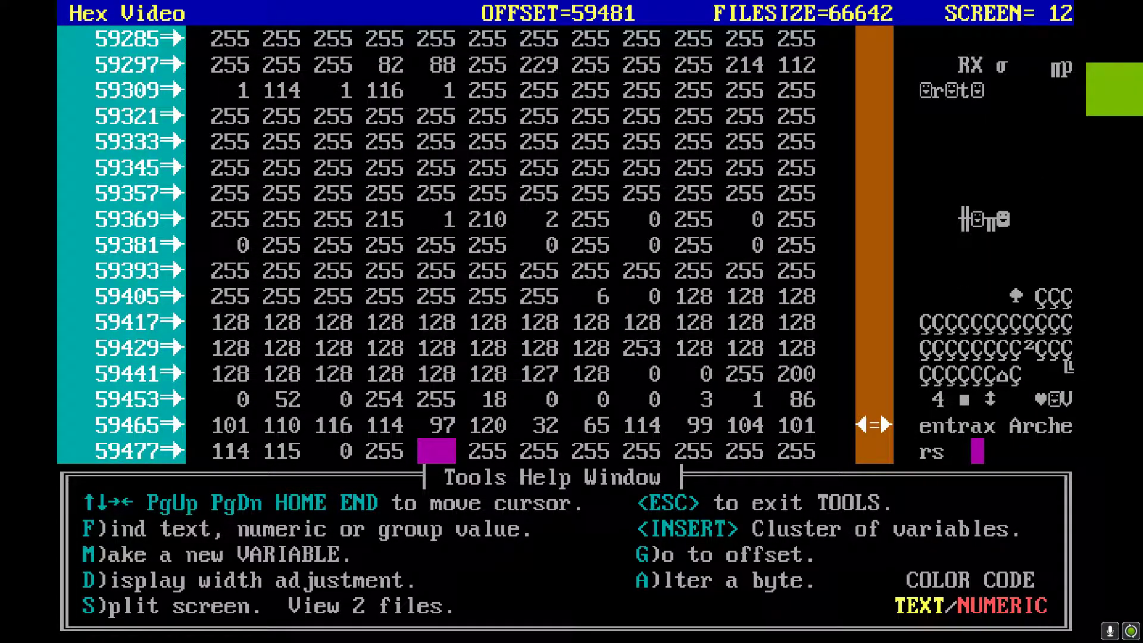
# Examine the Ventrax Archers name and the stat bytes that follow it, up to the row at offset 59525.
pyautogui.press('Up')
pyautogui.press('Up')
pyautogui.press('Down')
pyautogui.press('Down')
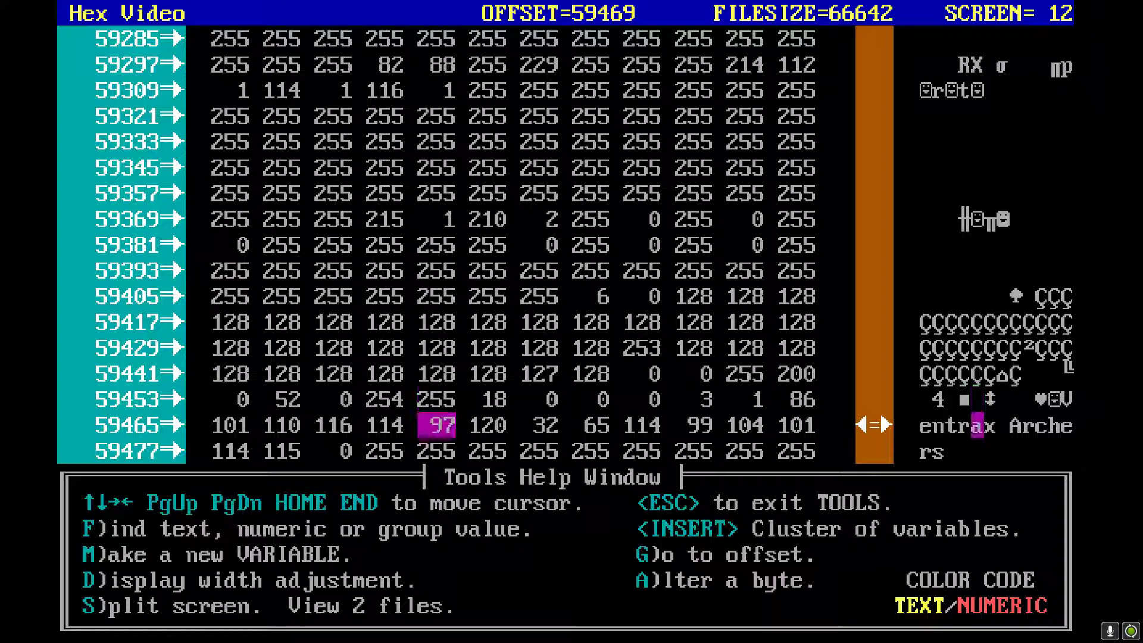
pyautogui.press('Down')
pyautogui.press('Down')
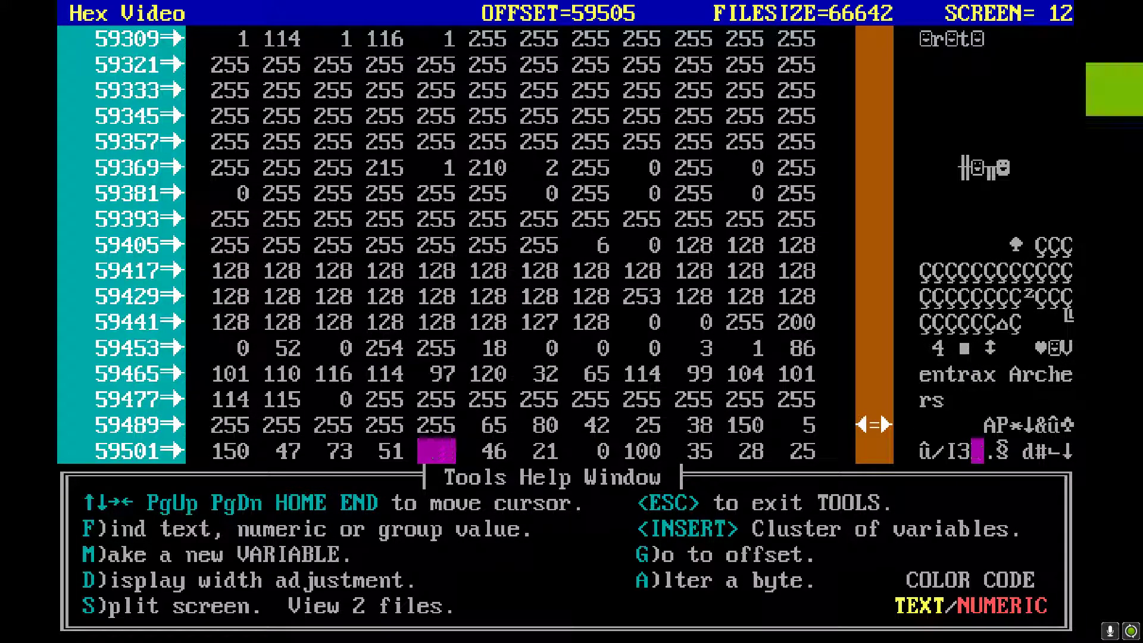
pyautogui.press('Down')
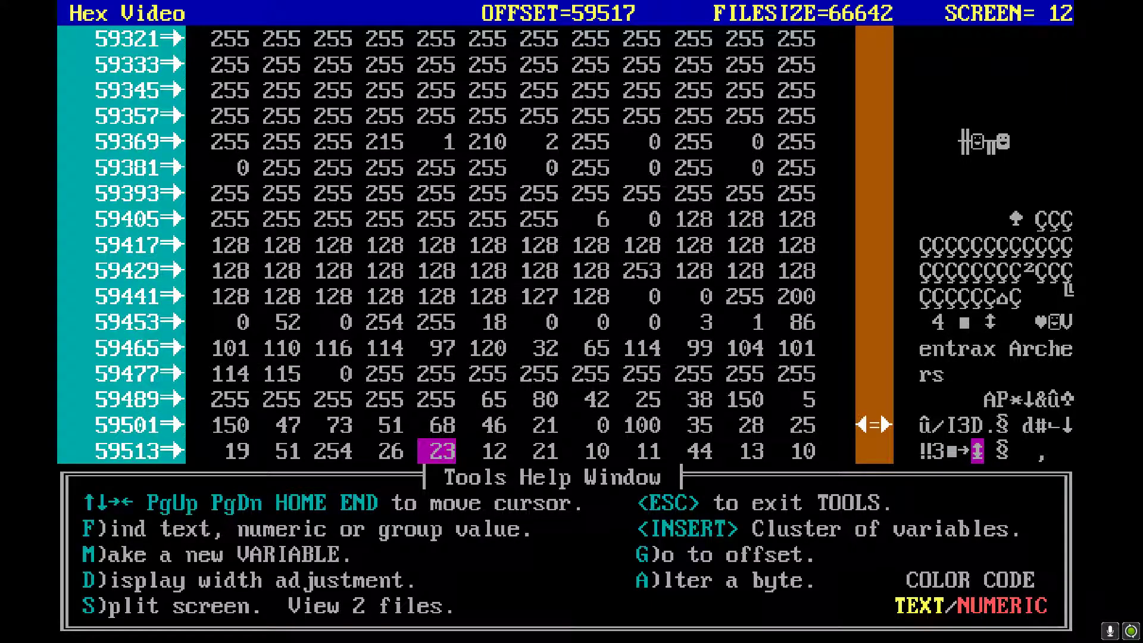
pyautogui.press('Down')
pyautogui.press('Down')
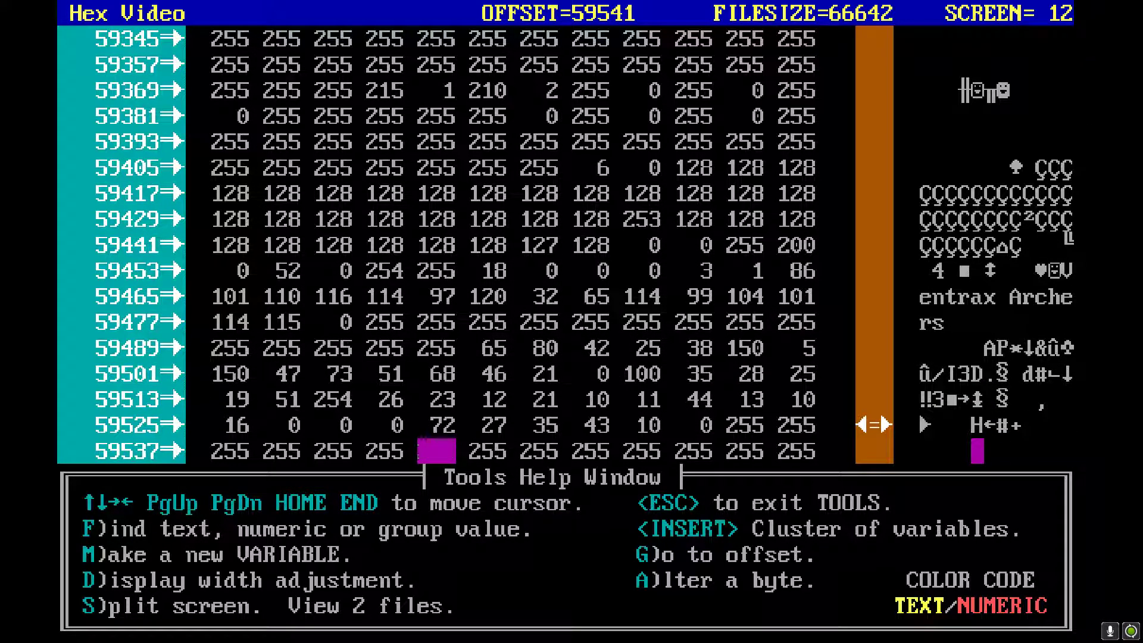
pyautogui.press('Down')
pyautogui.press('Down')
pyautogui.press('Down')
pyautogui.press('Up')
pyautogui.press('Up')
pyautogui.press('Up')
pyautogui.press('Up')
pyautogui.press('Left')
pyautogui.press('Left')
pyautogui.press('Left')
pyautogui.press('Right')
pyautogui.press('Right')
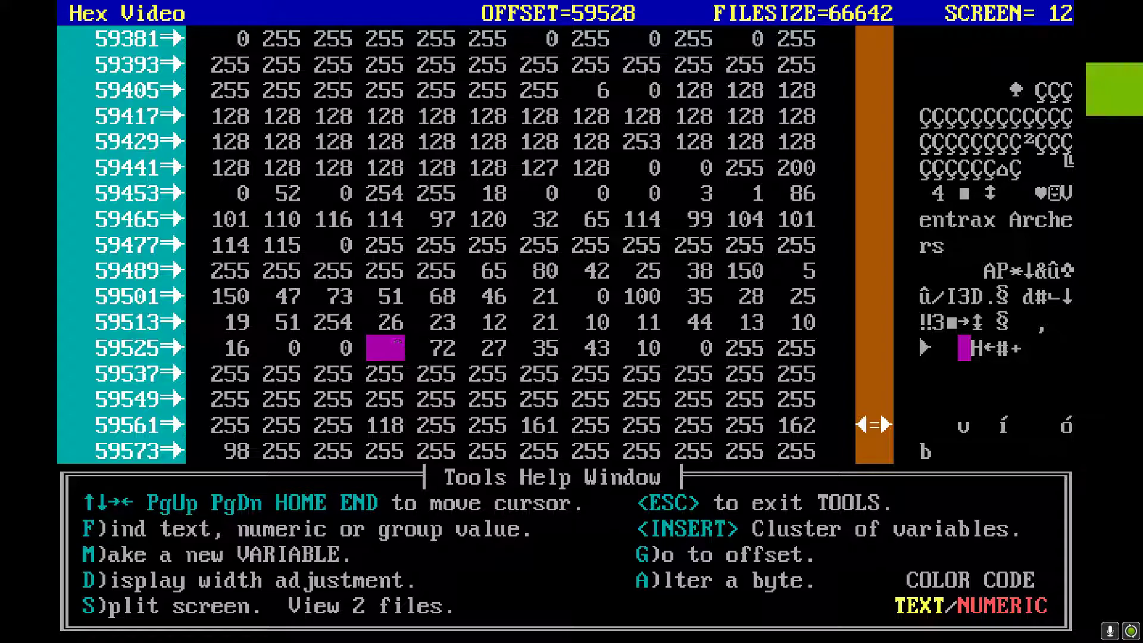
# Browse past the Ventrax Archers data to find the Sir Valakor record near offset 59732.
pyautogui.press('Down')
pyautogui.press('Down')
pyautogui.press('Down')
pyautogui.press('Down')
pyautogui.press('Down')
pyautogui.press('Down')
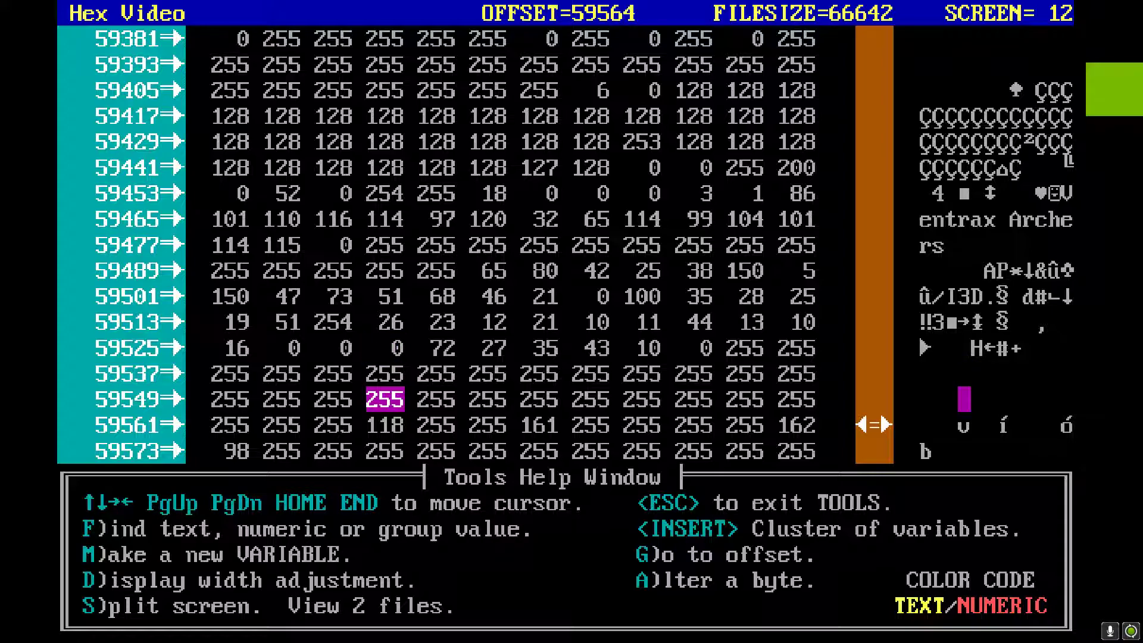
pyautogui.press('Down')
pyautogui.press('Down')
pyautogui.press('Down')
pyautogui.press('Down')
pyautogui.press('Down')
pyautogui.press('Down')
pyautogui.press('Down')
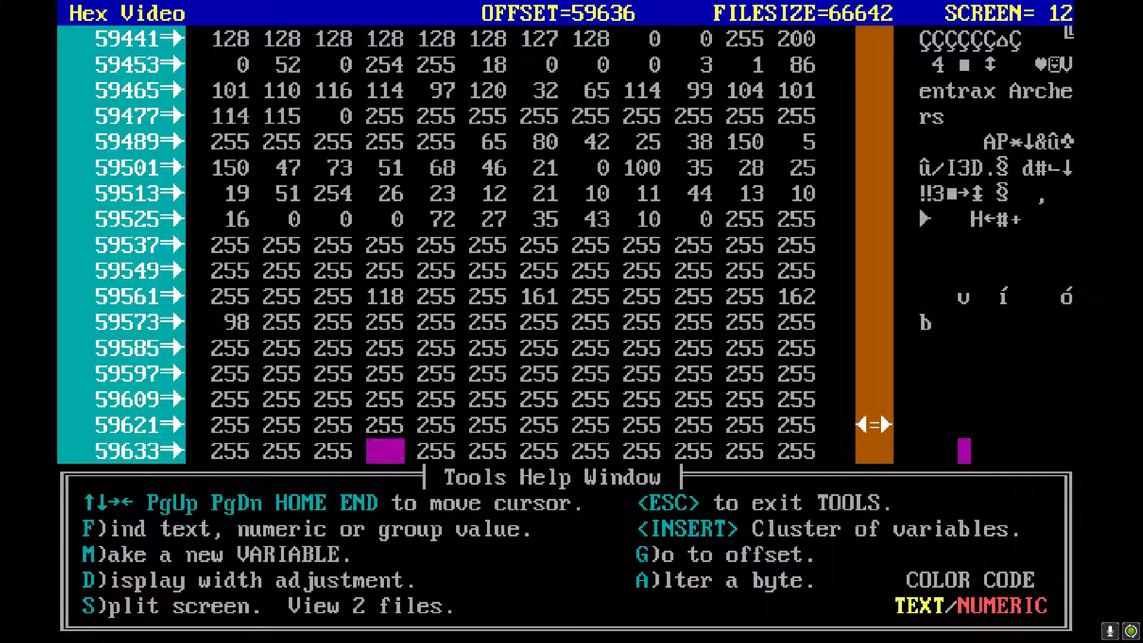
pyautogui.press('Down')
pyautogui.press('Down')
pyautogui.press('Down')
pyautogui.press('Down')
pyautogui.press('Down')
pyautogui.press('Down')
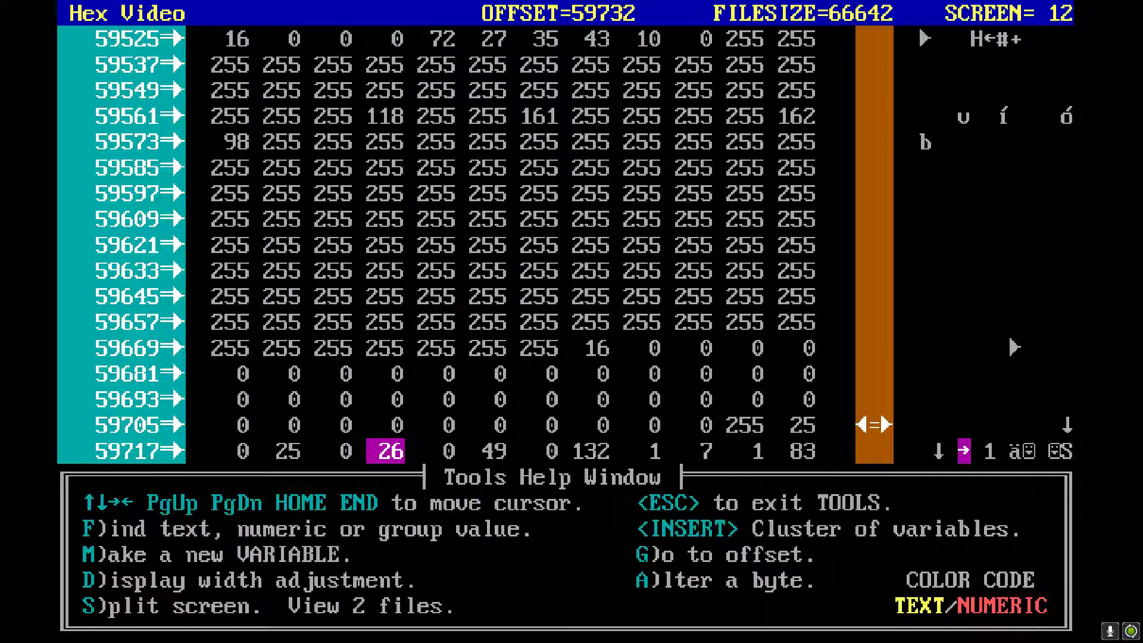
pyautogui.press('Up')
pyautogui.press('Up')
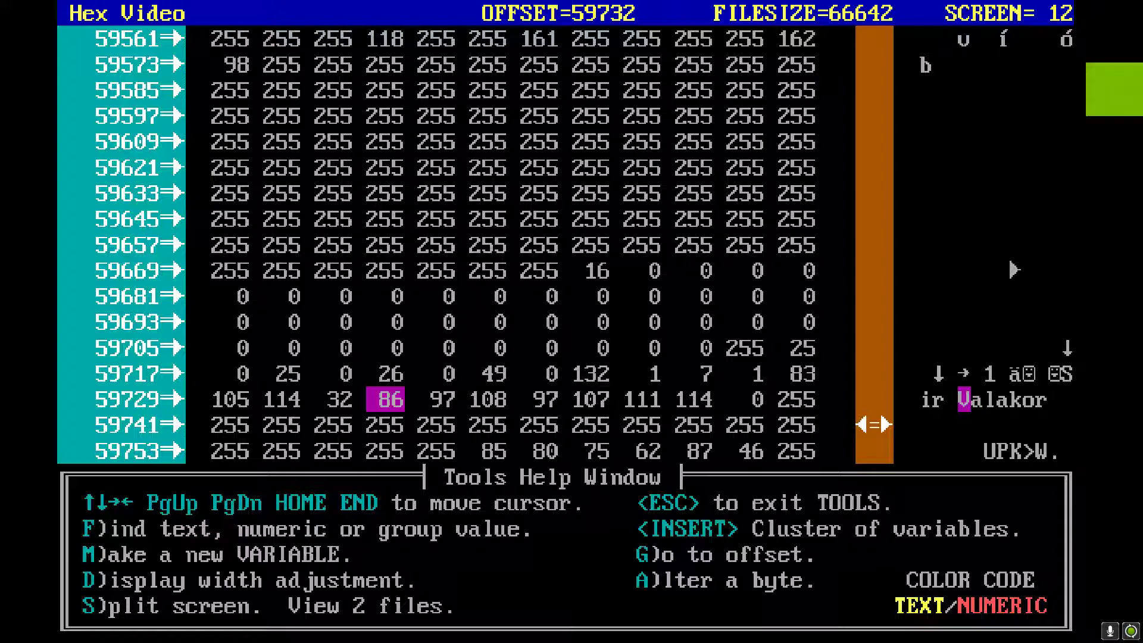
pyautogui.press('Down')
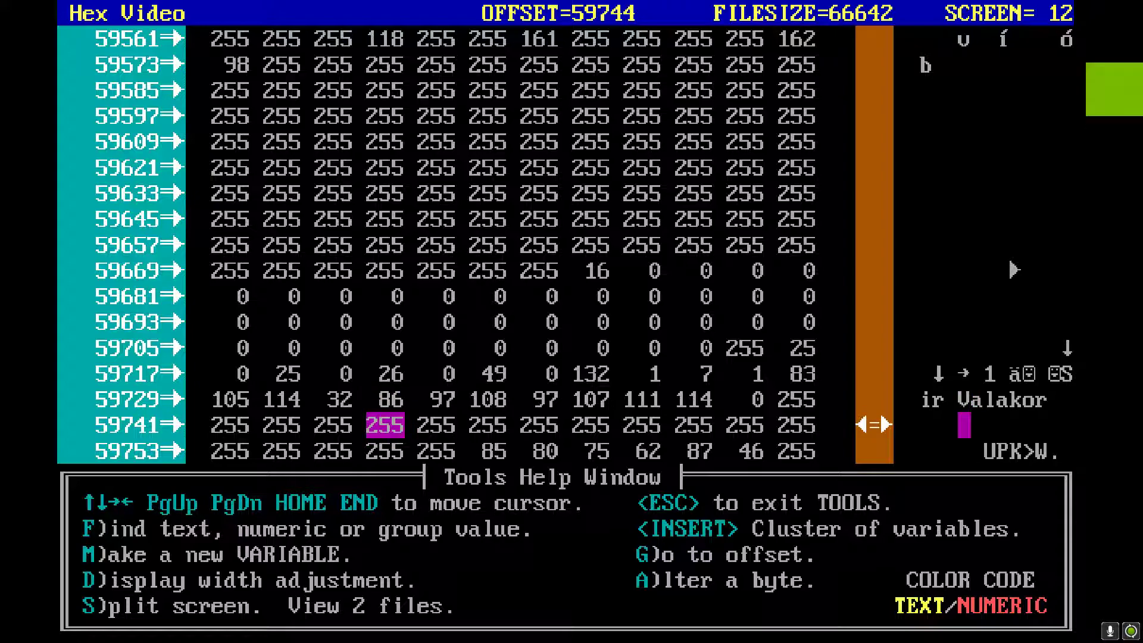
# Set the byte at offset 59761 in the Sir Valakor record to 200.
pyautogui.press('Down')
pyautogui.press('Down')
pyautogui.press('Down')
pyautogui.press('Up')
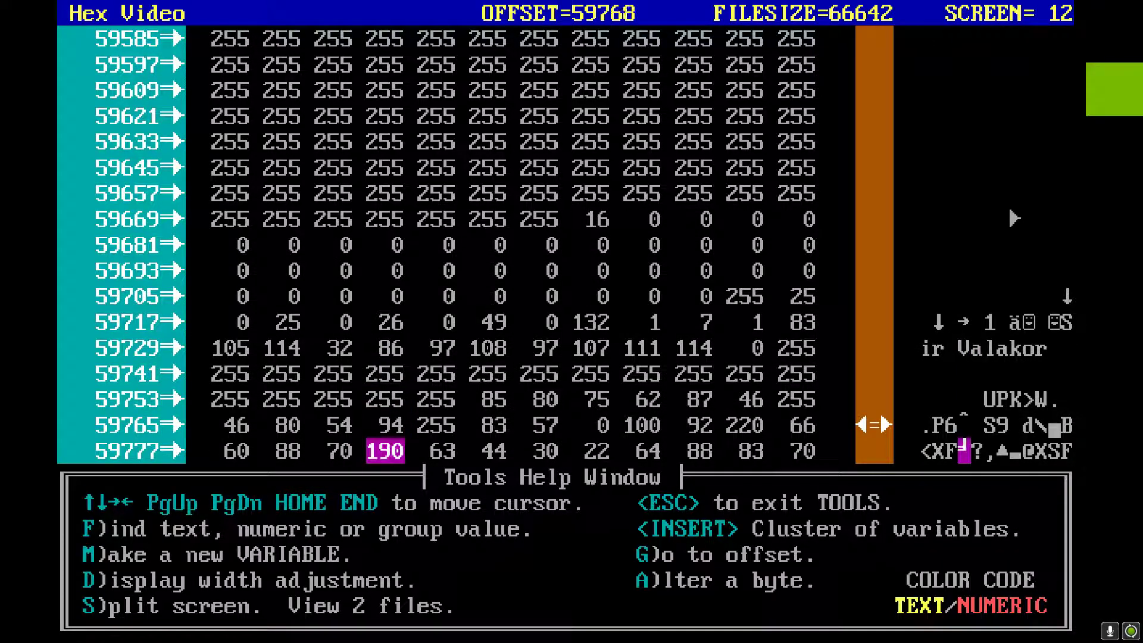
pyautogui.press('Up')
pyautogui.press('Right')
pyautogui.press('Right')
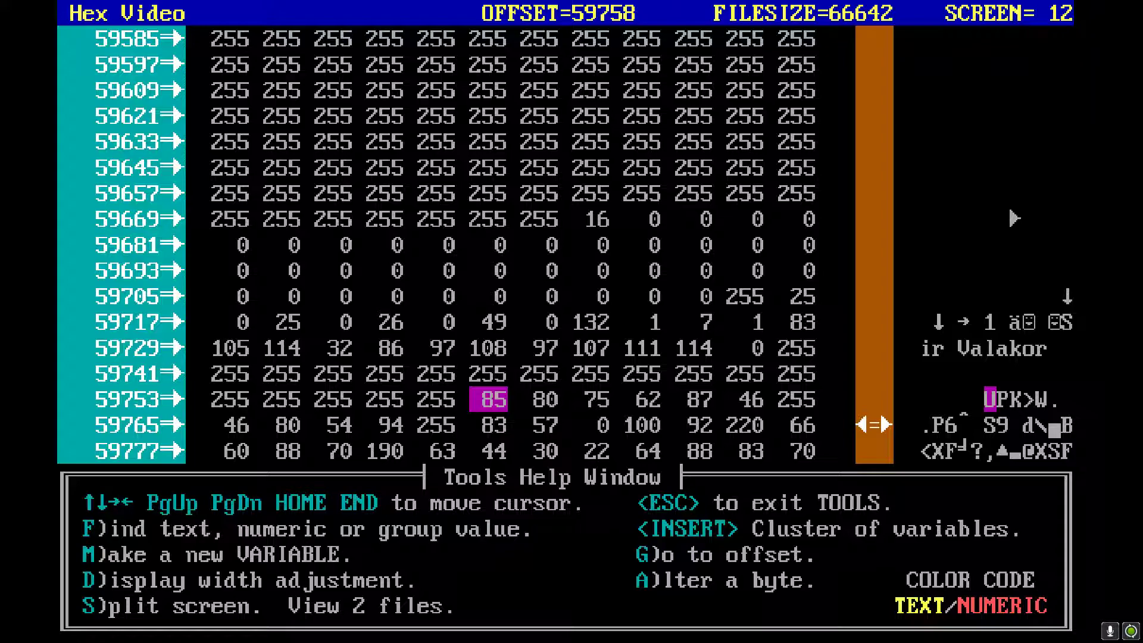
pyautogui.press('Right')
pyautogui.press('Right')
pyautogui.press('Right')
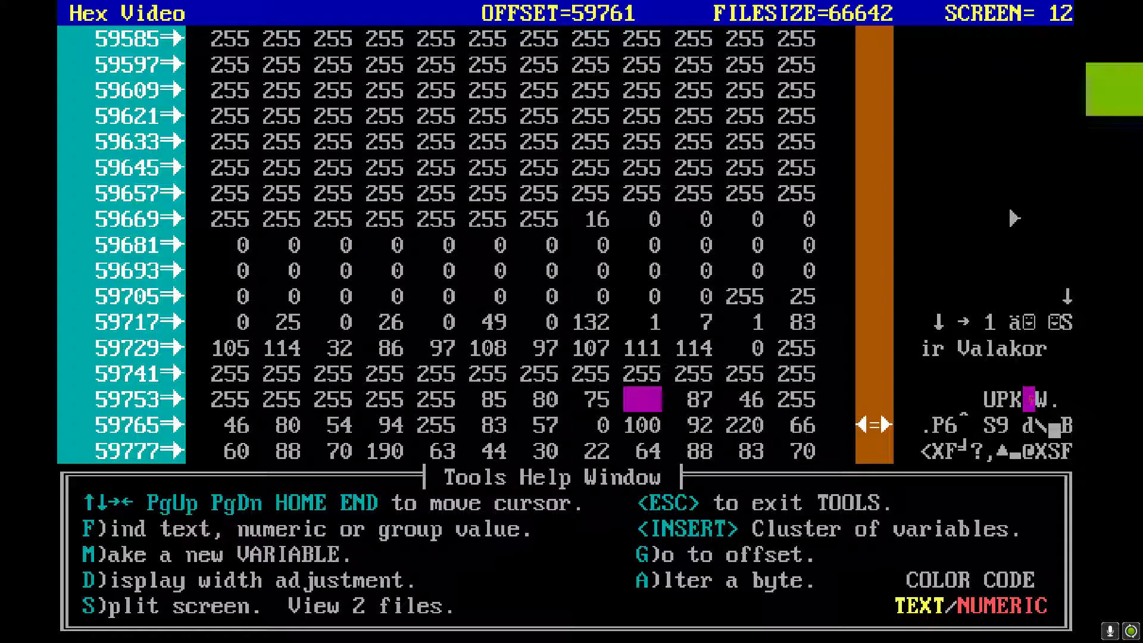
pyautogui.write('a200')
pyautogui.press('Return')
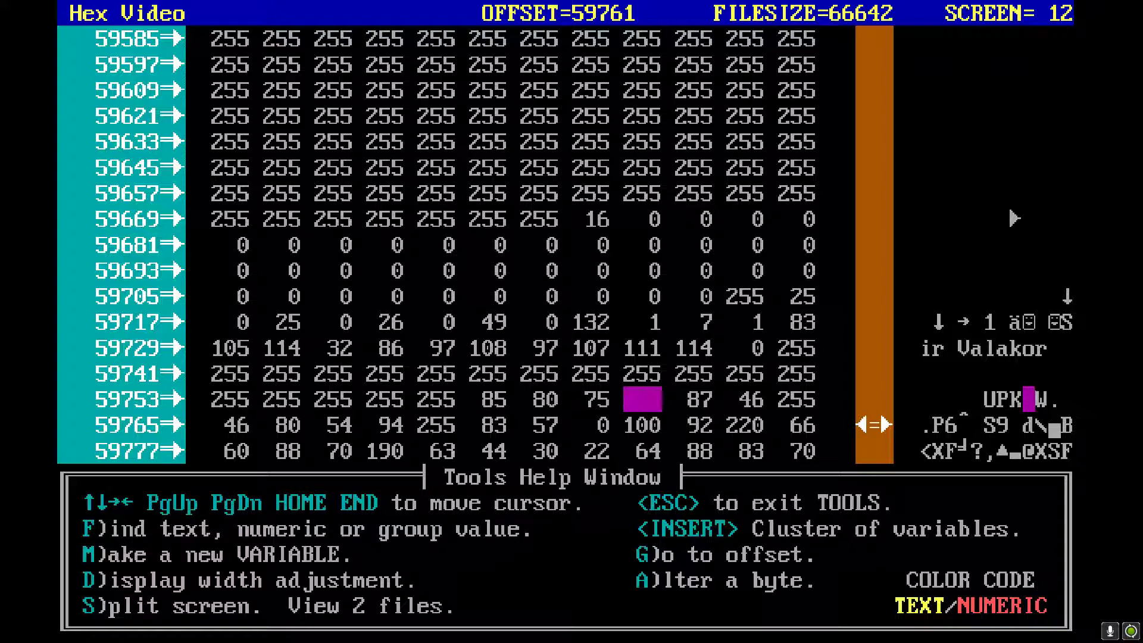
# Examine the Sir Valakor record bytes in the row starting at offset 59765.
pyautogui.press('Down')
pyautogui.press('Left')
pyautogui.press('Left')
pyautogui.press('Left')
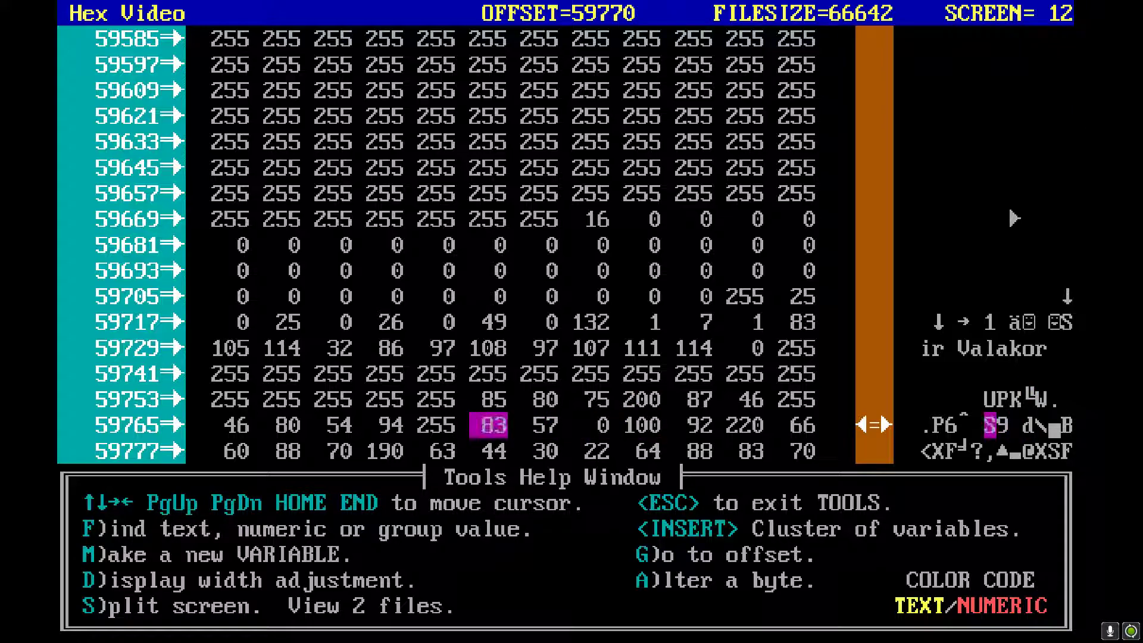
pyautogui.press('Left')
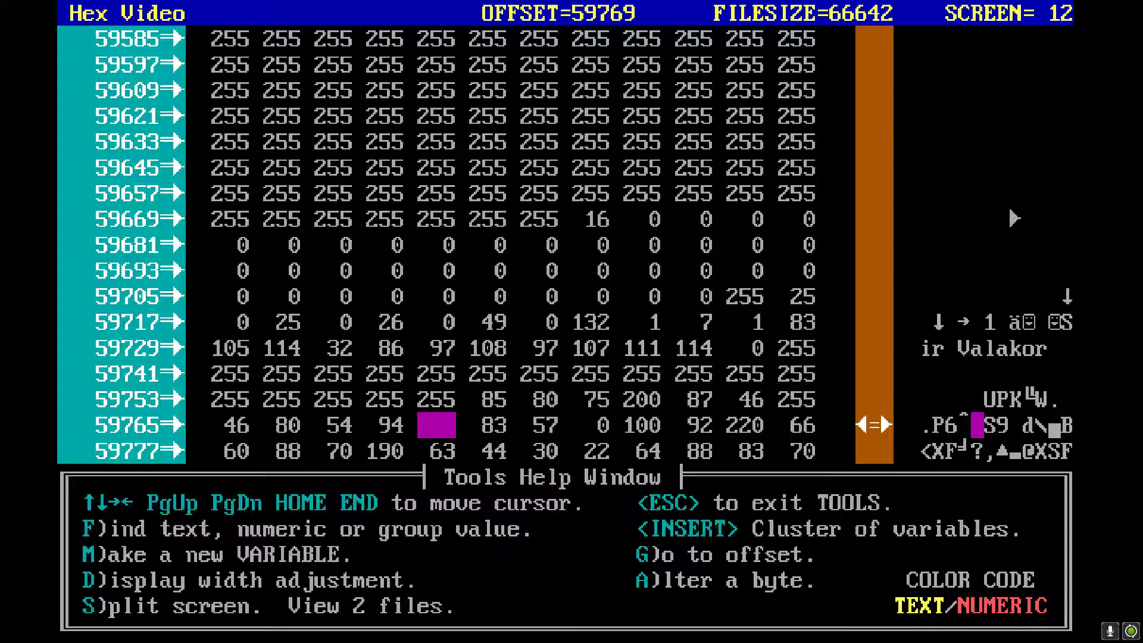
pyautogui.press('Right')
pyautogui.press('Right')
pyautogui.press('Right')
pyautogui.press('Right')
pyautogui.press('Right')
pyautogui.press('Right')
pyautogui.press('Up')
pyautogui.press('Down')
pyautogui.press('Left')
pyautogui.press('Left')
pyautogui.press('Left')
pyautogui.press('Left')
pyautogui.press('Left')
pyautogui.press('Left')
pyautogui.press('Left')
pyautogui.press('Left')
pyautogui.press('Left')
pyautogui.press('Left')
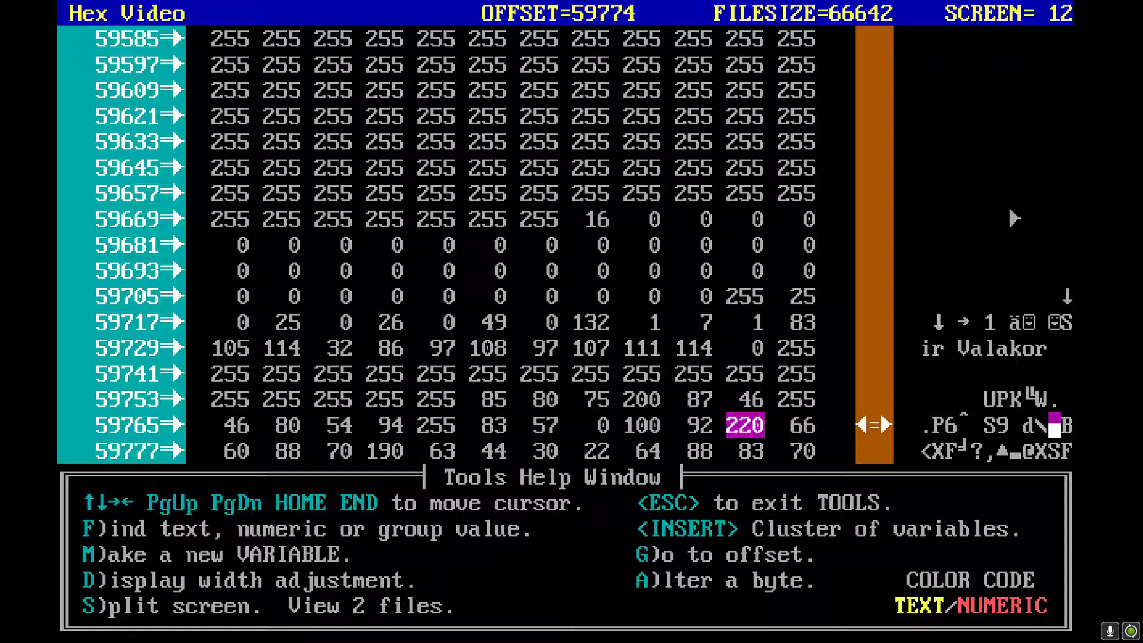
# Set the byte at offset 59763 in the Sir Valakor record to 200.
pyautogui.press('Left')
pyautogui.press('Right')
pyautogui.press('Right')
pyautogui.press('Right')
pyautogui.press('Right')
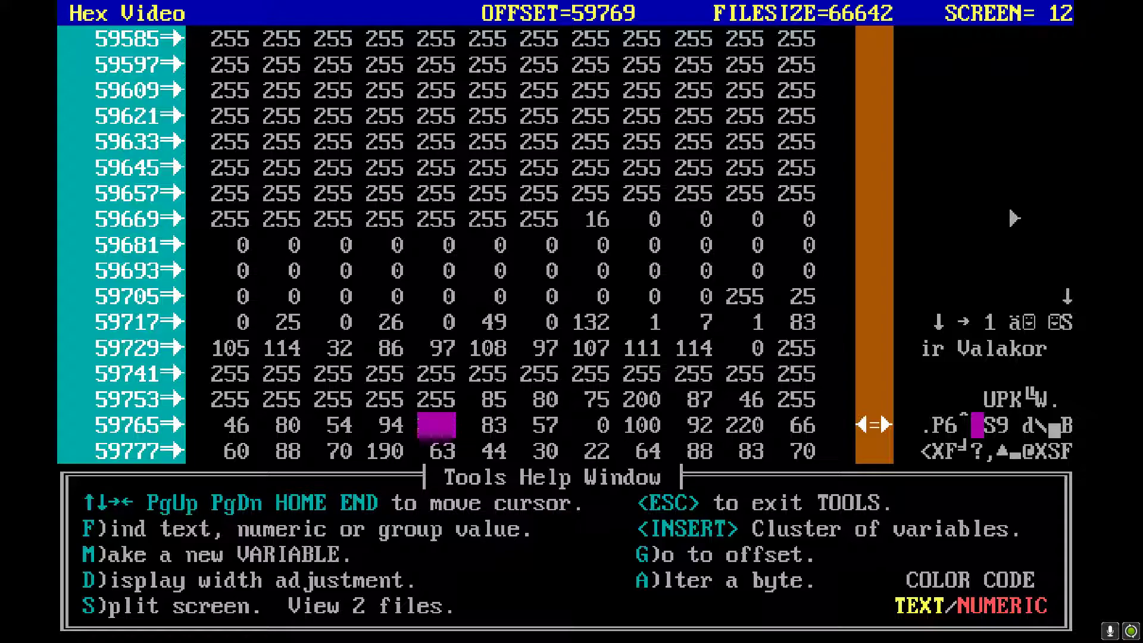
pyautogui.press('Up')
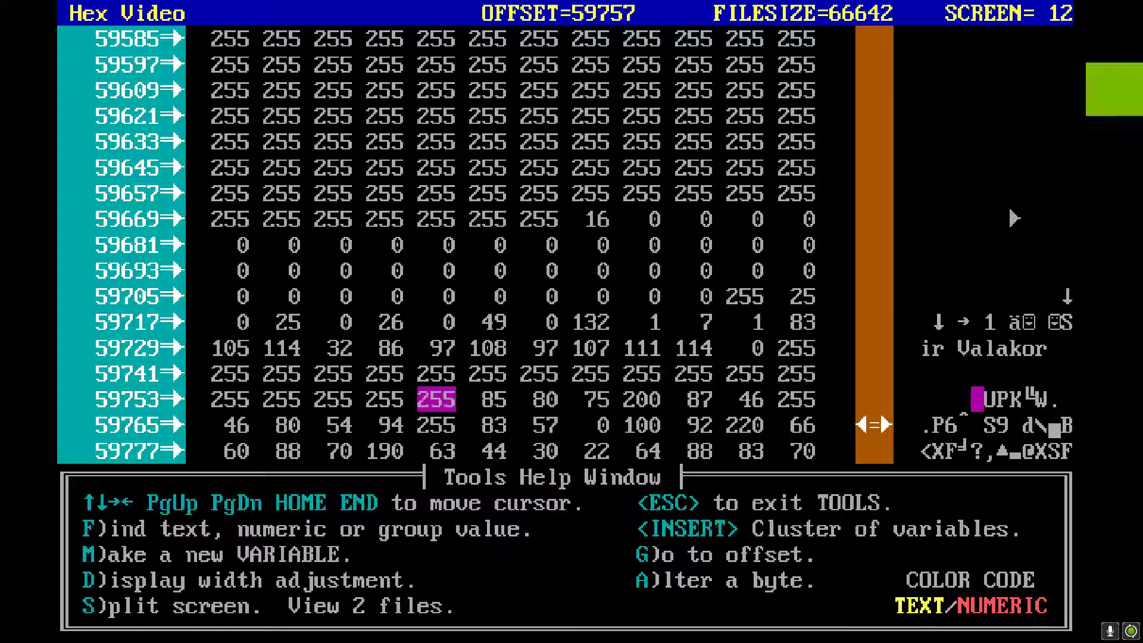
pyautogui.press('Right')
pyautogui.press('Right')
pyautogui.press('Right')
pyautogui.press('Right')
pyautogui.press('Right')
pyautogui.press('Right')
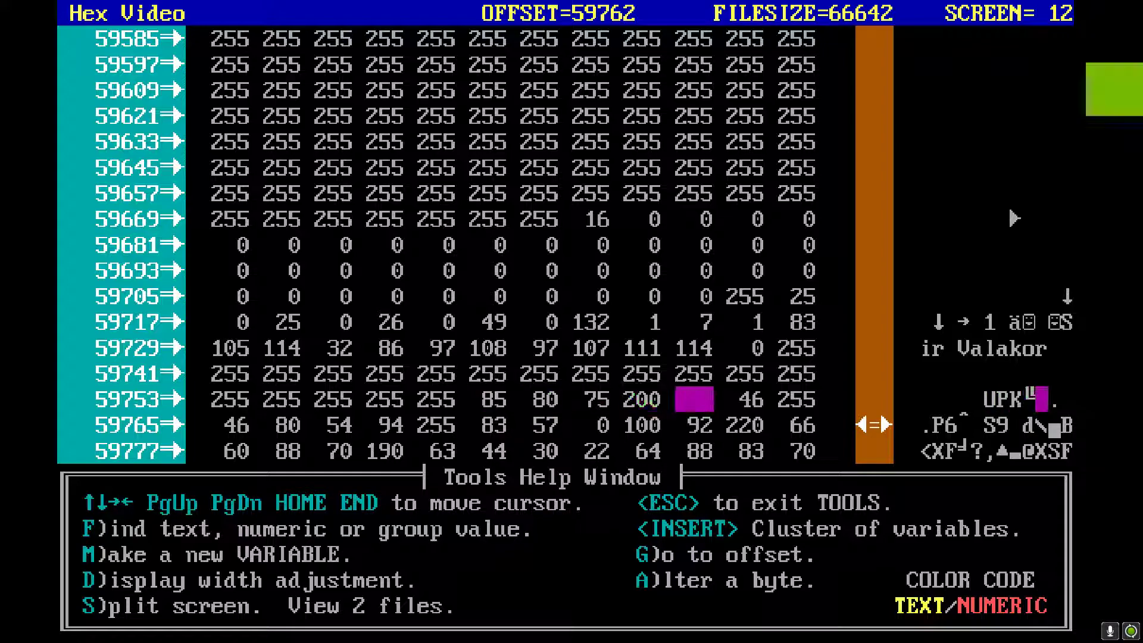
pyautogui.write('a')
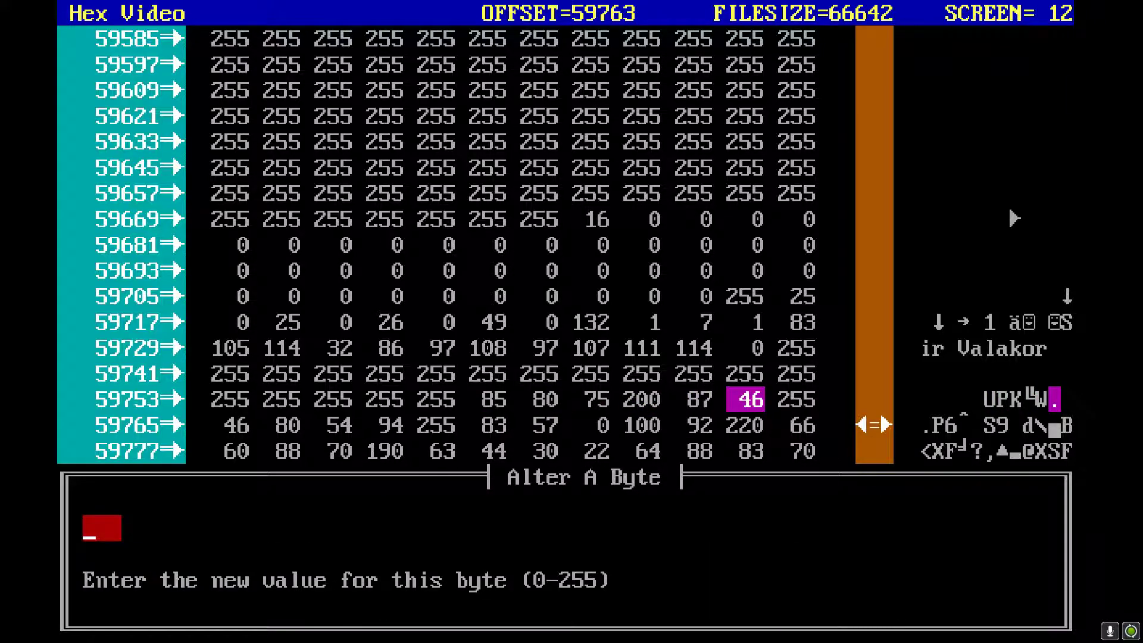
pyautogui.write('200')
pyautogui.press('Return')
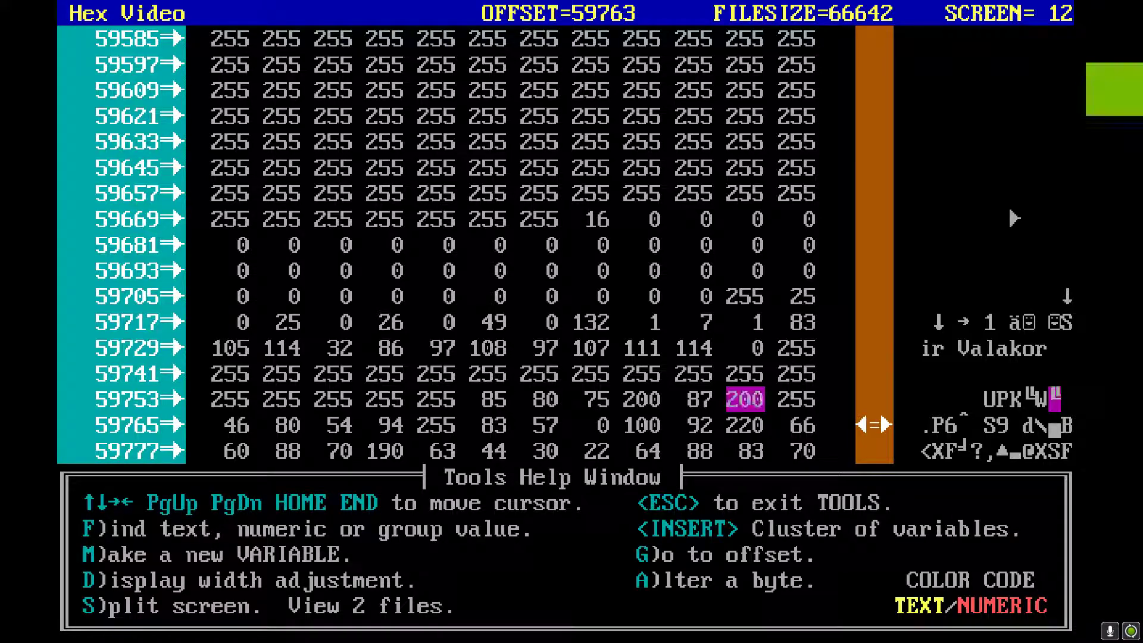
# Set the byte at offset 59765 in the Sir Valakor record to 200.
pyautogui.press('Down')
pyautogui.press('Left')
pyautogui.press('Left')
pyautogui.press('Left')
pyautogui.press('Left')
pyautogui.press('Left')
pyautogui.press('Left')
pyautogui.press('Left')
pyautogui.press('Left')
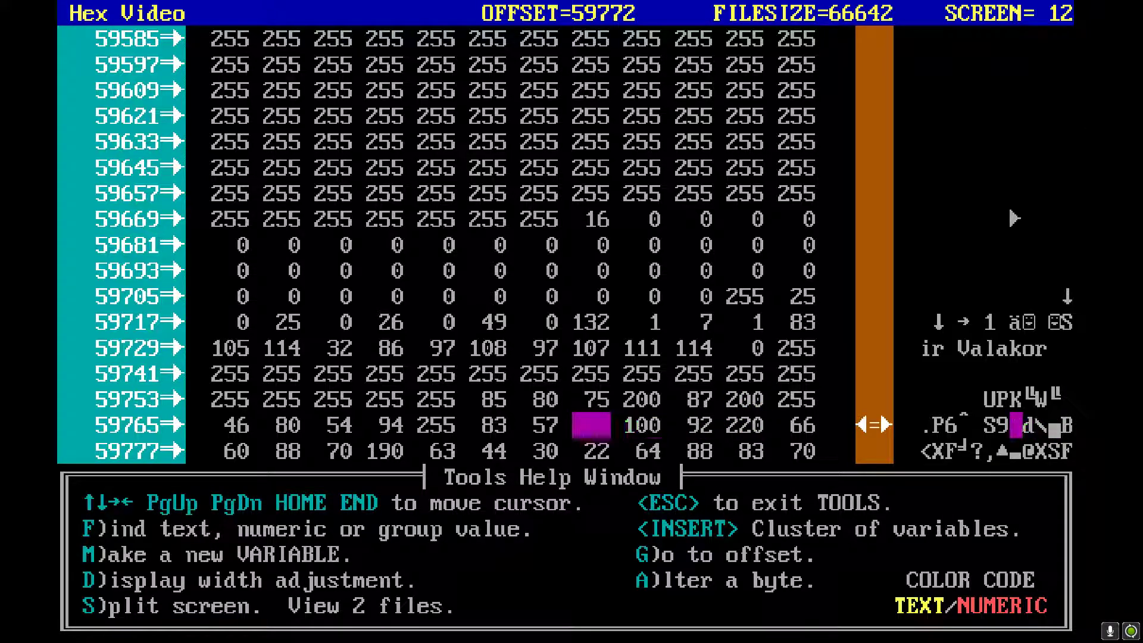
pyautogui.press('Left')
pyautogui.press('Left')
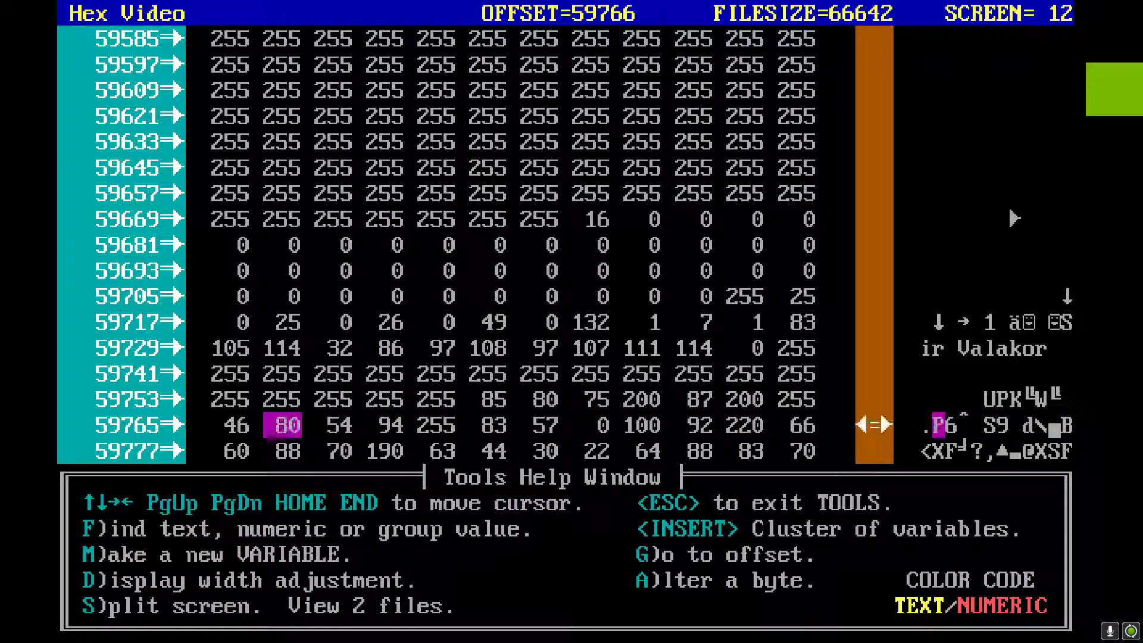
pyautogui.write('a2')
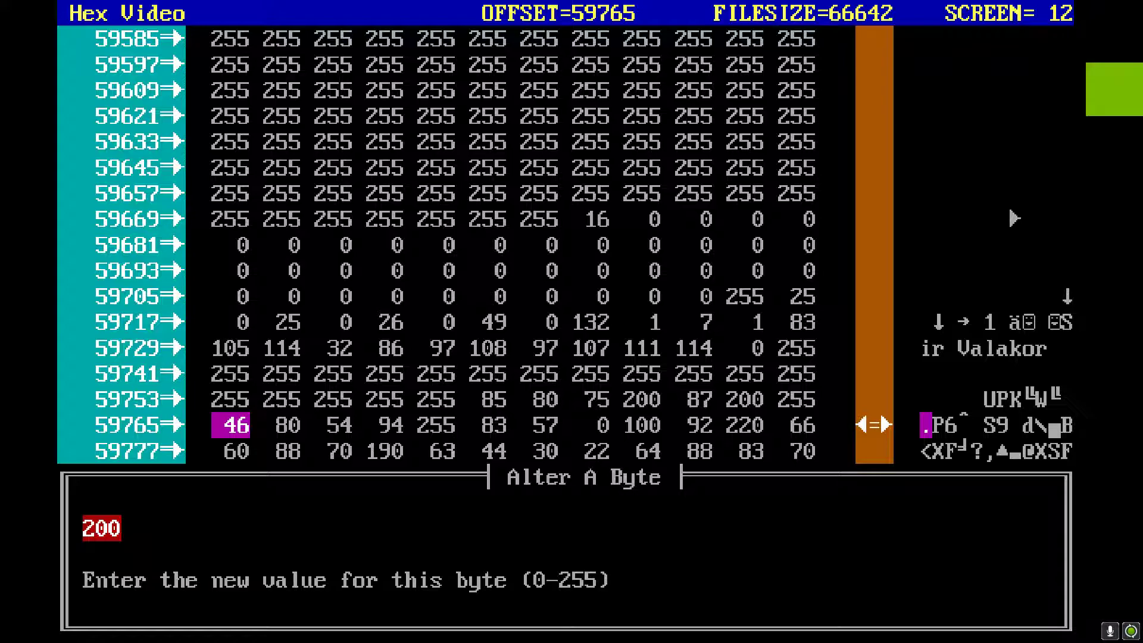
pyautogui.write('00')
pyautogui.press('Return')
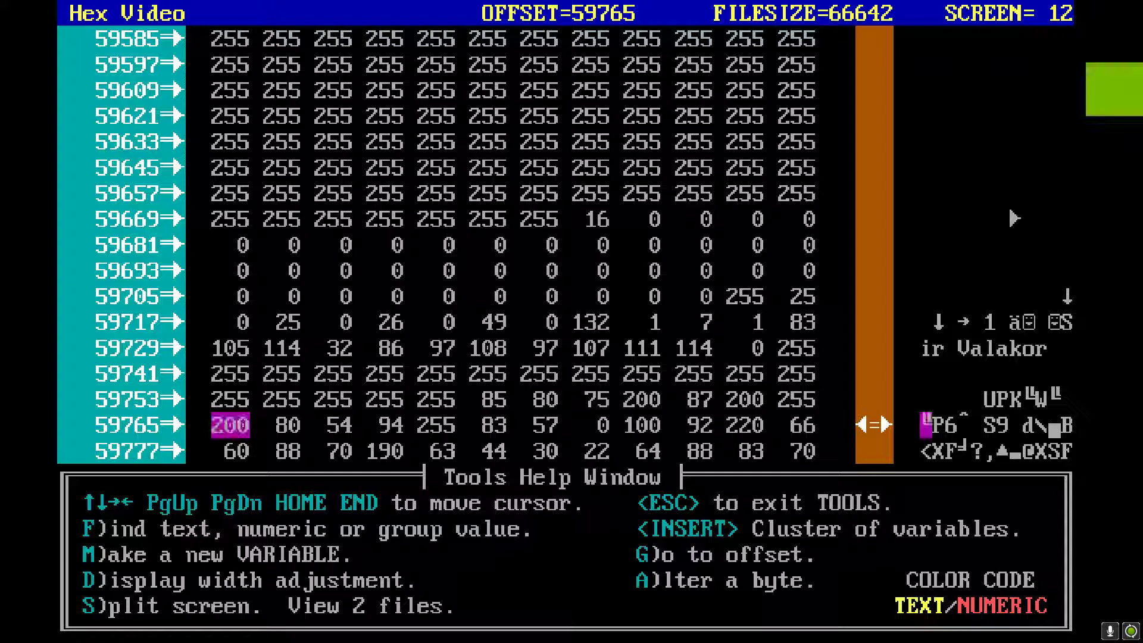
# Examine the remaining Sir Valakor stat bytes in the rows starting at offsets 59777 and 59789.
pyautogui.press('Down')
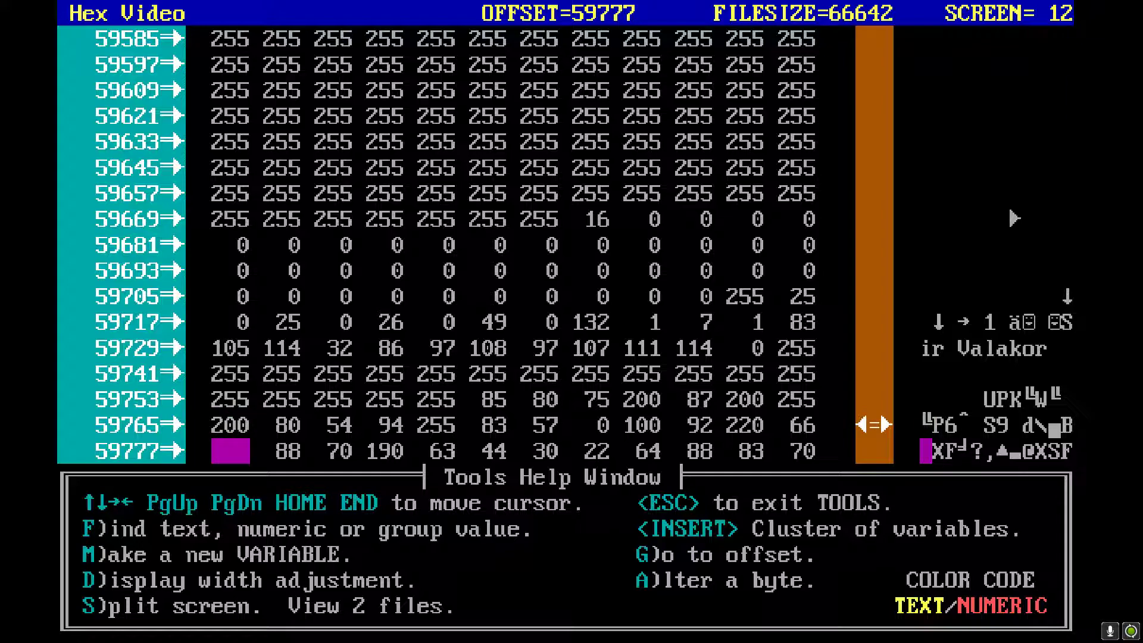
pyautogui.press('Down')
pyautogui.press('Down')
pyautogui.press('Down')
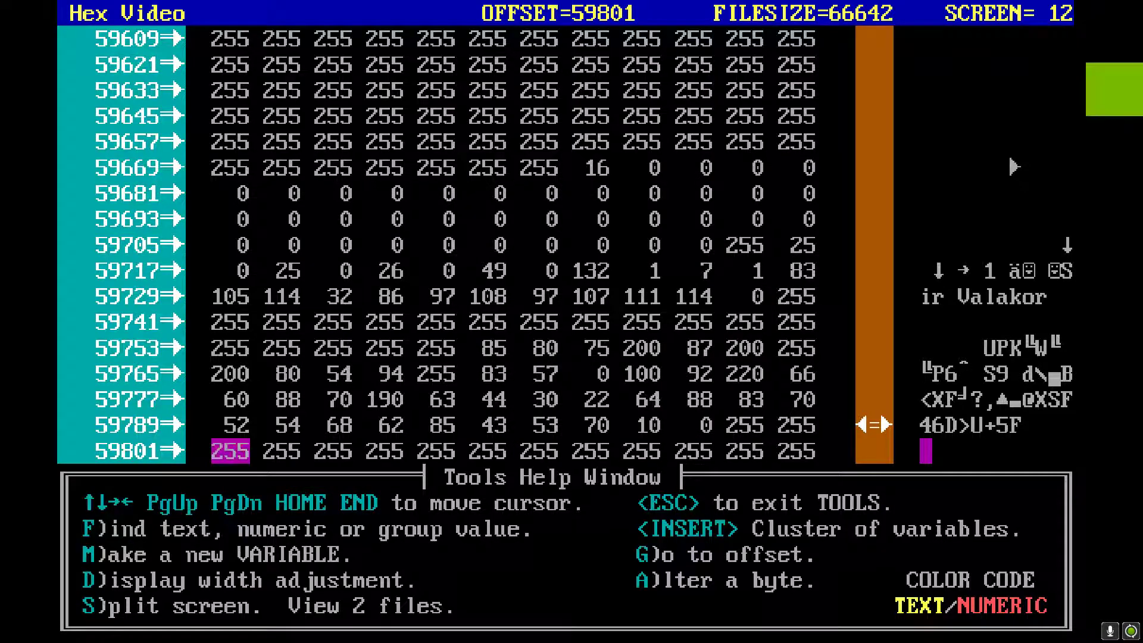
pyautogui.press('Up')
pyautogui.press('Right')
pyautogui.press('Right')
pyautogui.press('Right')
pyautogui.press('Up')
pyautogui.press('Up')
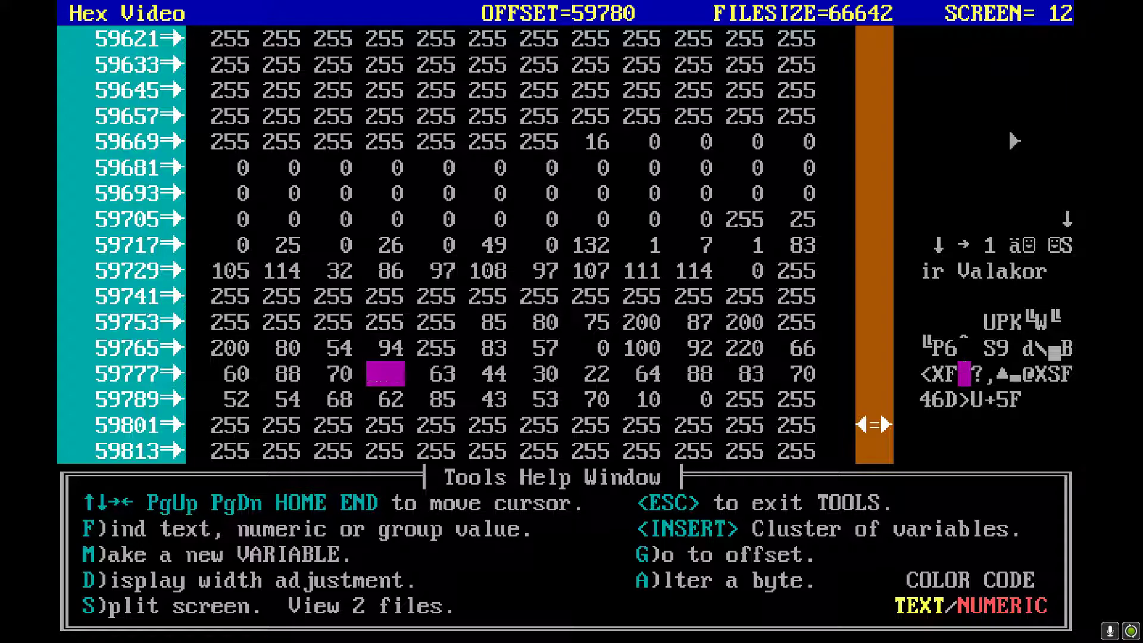
pyautogui.press('Right')
pyautogui.press('Right')
pyautogui.press('Right')
pyautogui.press('Right')
pyautogui.press('Right')
pyautogui.press('Right')
pyautogui.press('Right')
pyautogui.press('Up')
pyautogui.press('Down')
pyautogui.press('Left')
pyautogui.press('Left')
pyautogui.press('Left')
pyautogui.press('Left')
pyautogui.press('Left')
pyautogui.press('Left')
pyautogui.press('Left')
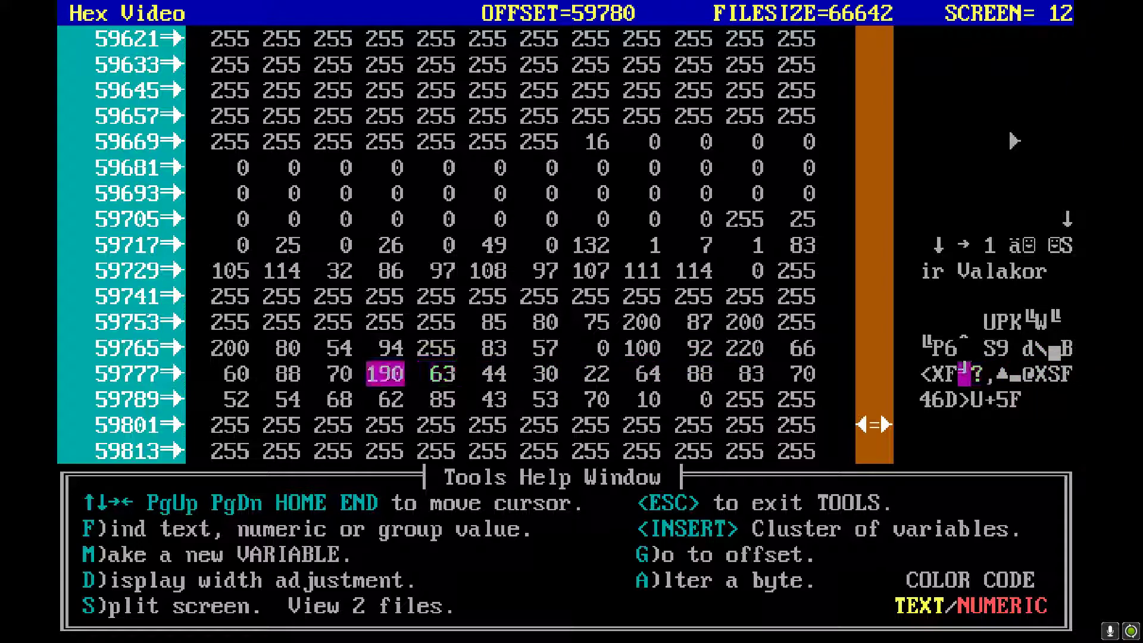
# Examine the isolated bytes at offsets 59836 and 59837 and the filler rows around them, below the Sir Valakor stats.
pyautogui.press('Down')
pyautogui.press('Down')
pyautogui.press('Down')
pyautogui.press('Down')
pyautogui.press('Down')
pyautogui.press('Down')
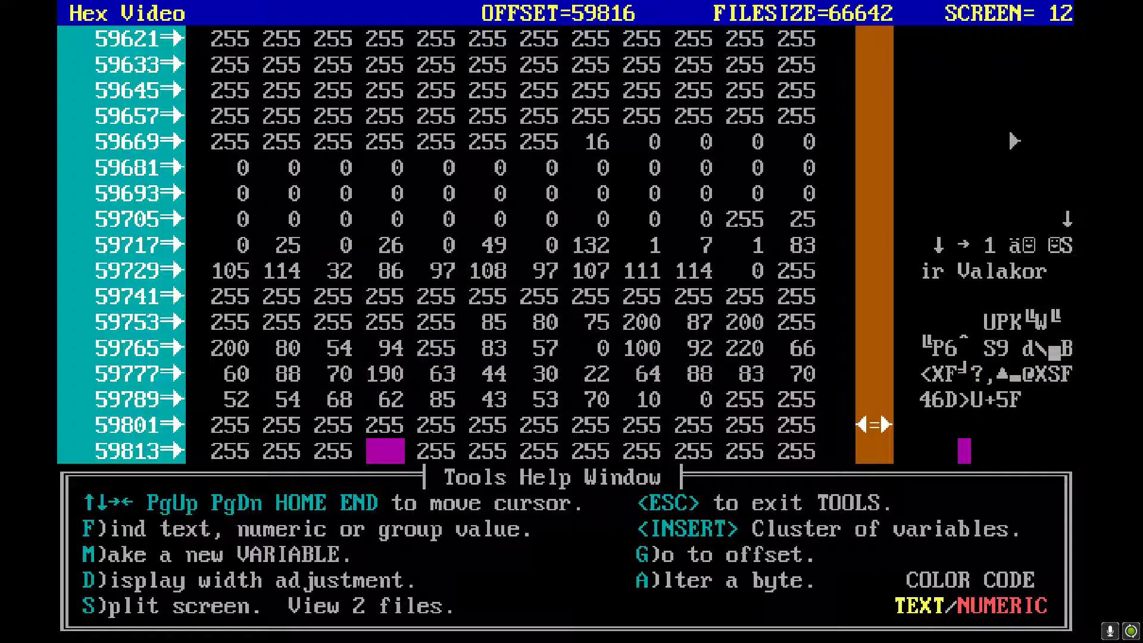
pyautogui.press('Down')
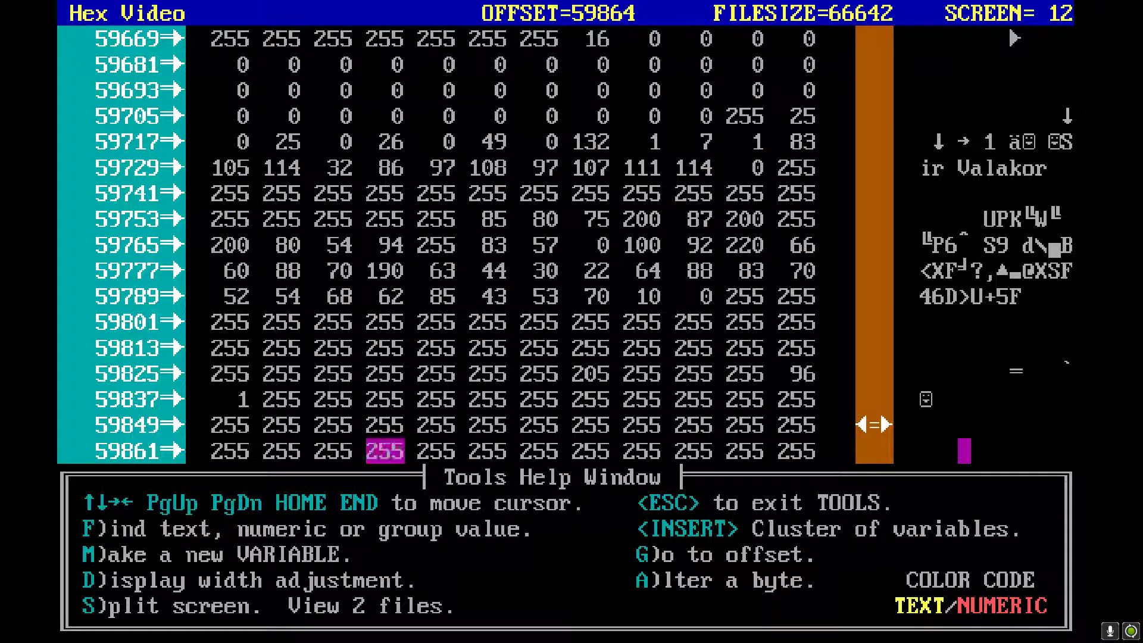
pyautogui.press('Up')
pyautogui.press('Right')
pyautogui.press('Right')
pyautogui.press('Right')
pyautogui.press('Right')
pyautogui.press('Right')
pyautogui.press('Right')
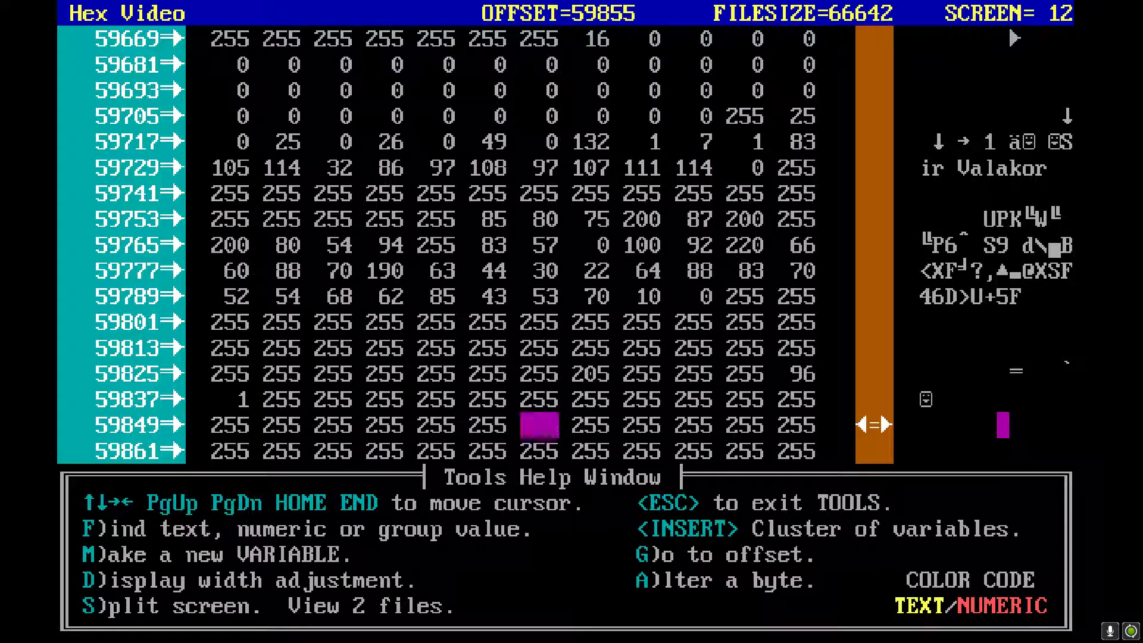
pyautogui.press('Up')
pyautogui.press('Up')
pyautogui.press('Right')
pyautogui.press('Right')
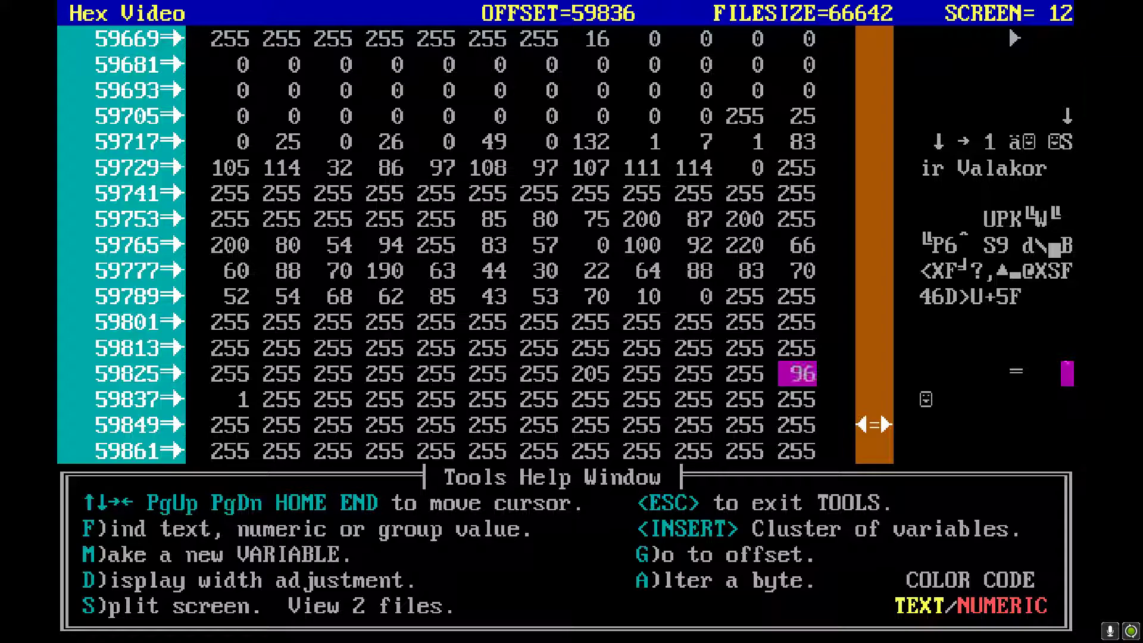
pyautogui.press('Right')
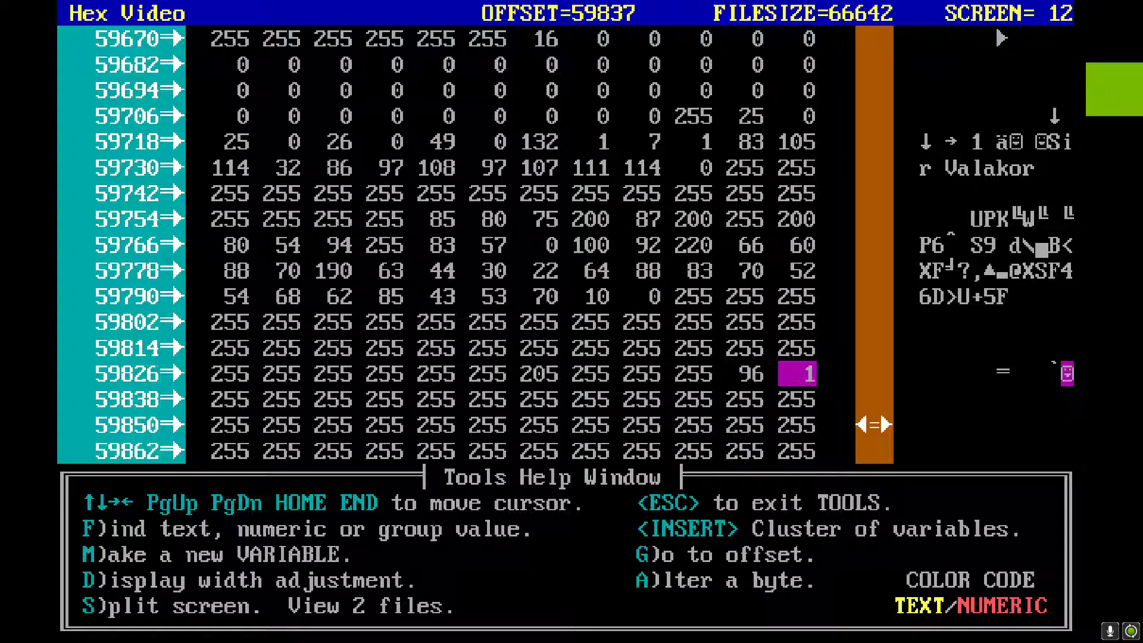
pyautogui.press('Left')
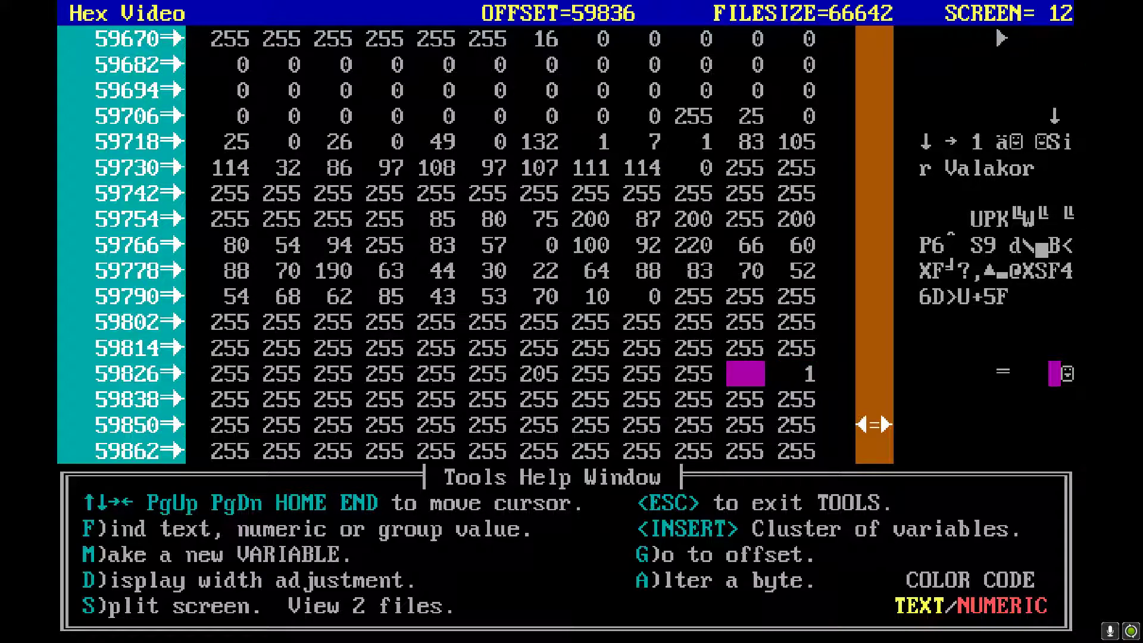
pyautogui.press('Right')
pyautogui.press('Down')
pyautogui.press('Down')
pyautogui.press('Down')
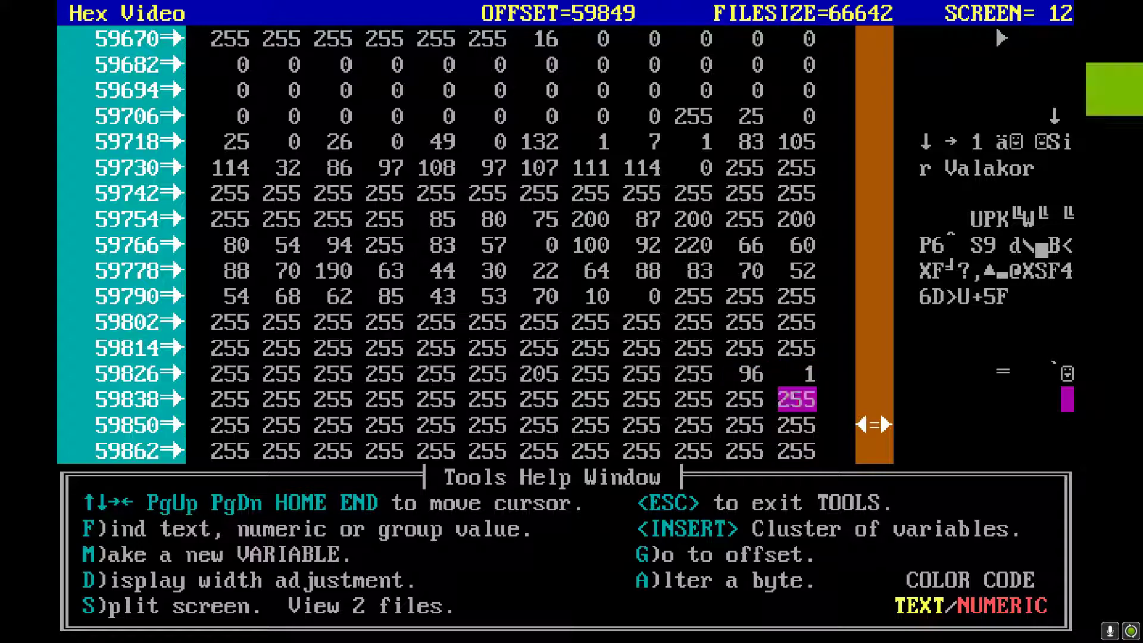
pyautogui.press('Up')
pyautogui.press('Up')
pyautogui.press('Up')
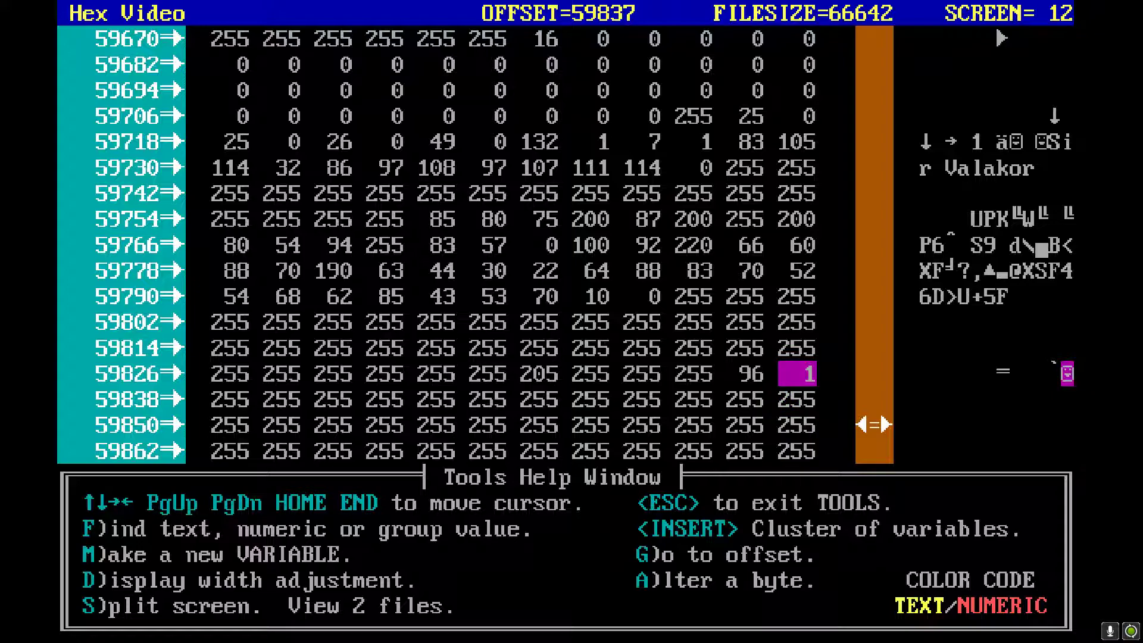
# Set the byte at offset 59980, just ahead of the King Aramacan name, to 200.
pyautogui.press('Down')
pyautogui.press('Down')
pyautogui.press('Down')
pyautogui.press('Down')
pyautogui.press('Down')
pyautogui.press('Down')
pyautogui.press('Down')
pyautogui.press('Down')
pyautogui.press('Down')
pyautogui.press('Down')
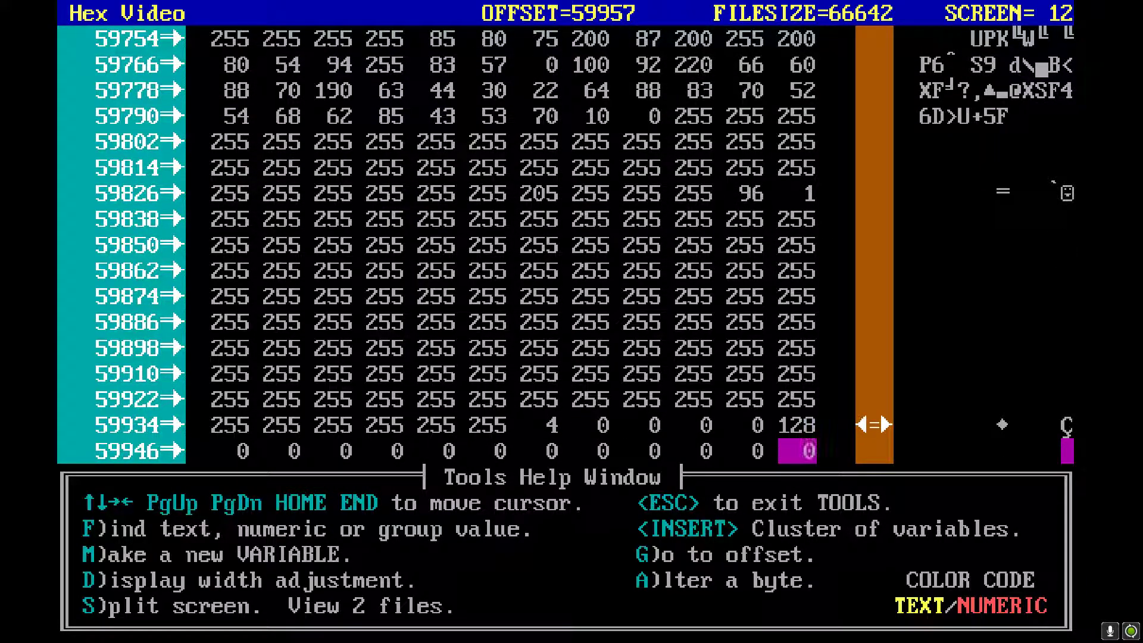
pyautogui.press('Down')
pyautogui.press('Down')
pyautogui.press('Down')
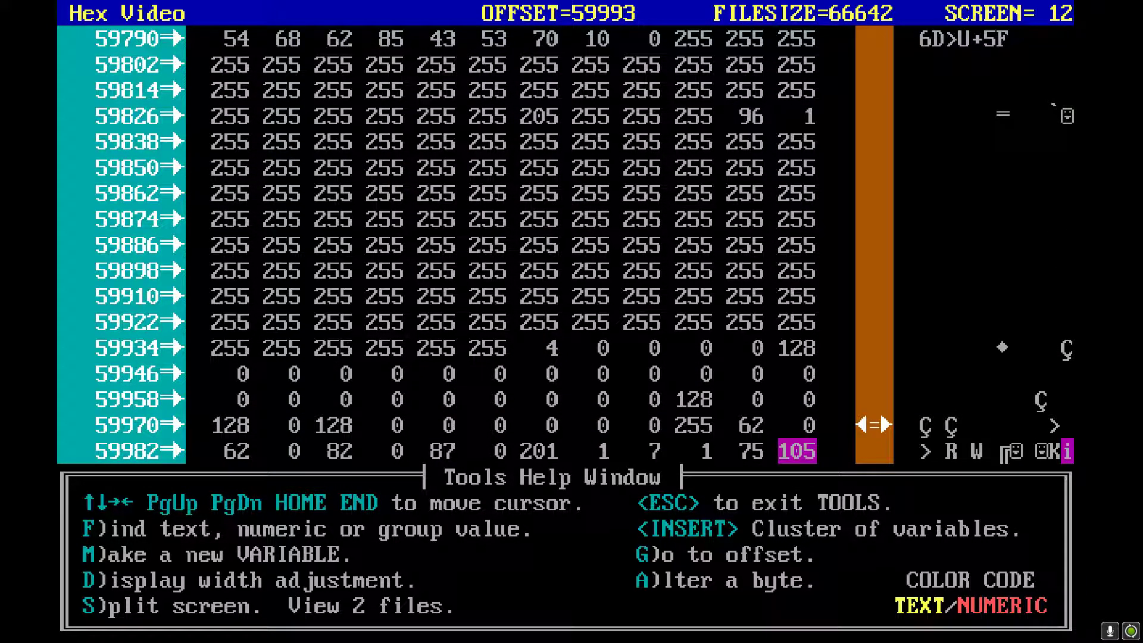
pyautogui.press('Up')
pyautogui.press('Left')
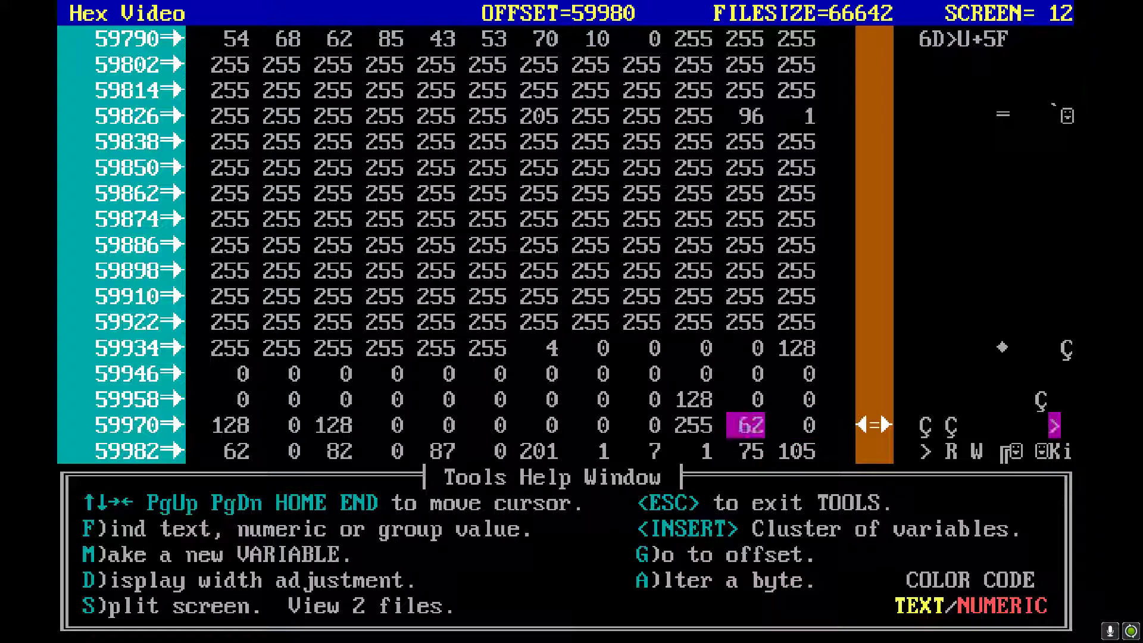
pyautogui.press('a')
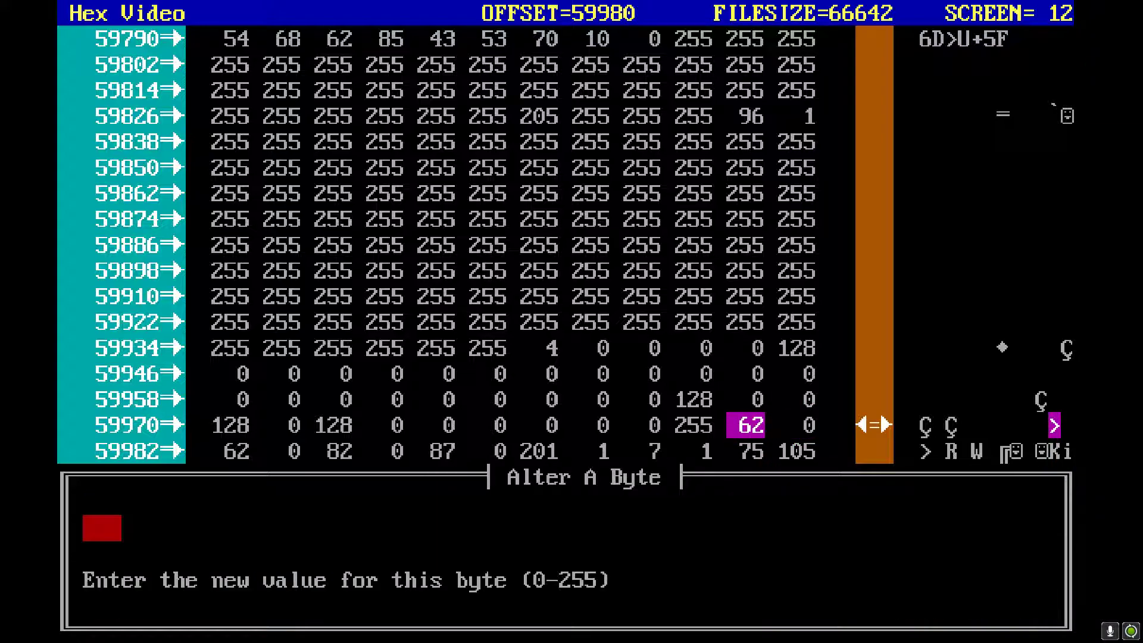
pyautogui.press('Return')
# Set the byte at offset 59982, just ahead of the King Aramacan name, to 200.
pyautogui.press('Down')
pyautogui.press('Left')
pyautogui.press('Left')
pyautogui.press('Left')
pyautogui.press('Left')
pyautogui.press('Left')
pyautogui.press('Left')
pyautogui.press('Left')
pyautogui.press('Left')
pyautogui.press('Left')
pyautogui.press('Left')
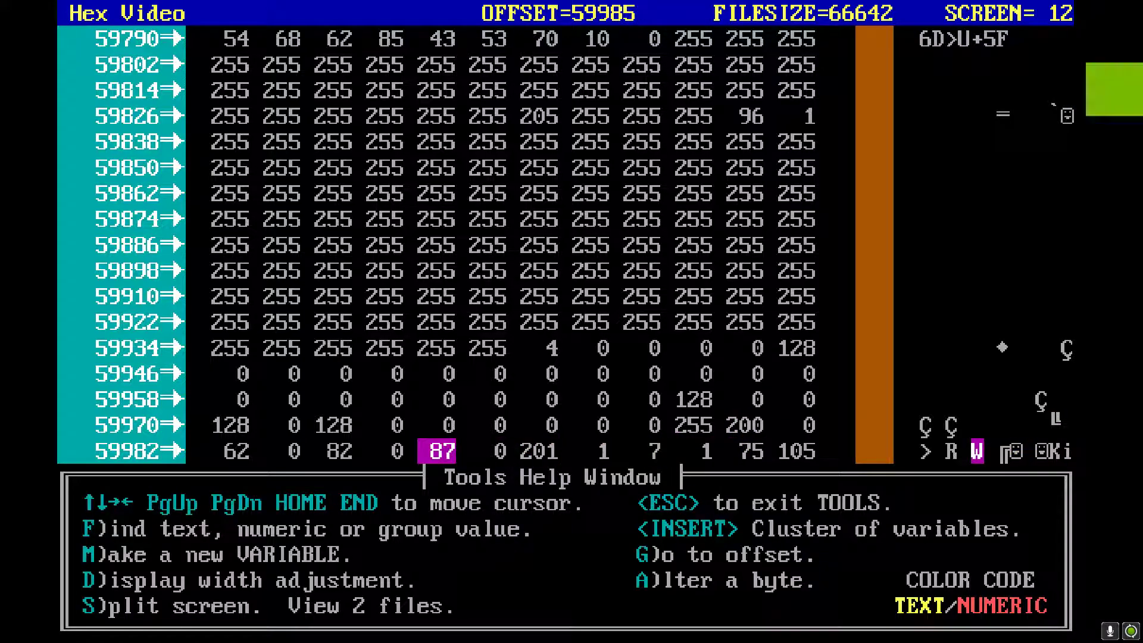
pyautogui.write('a2')
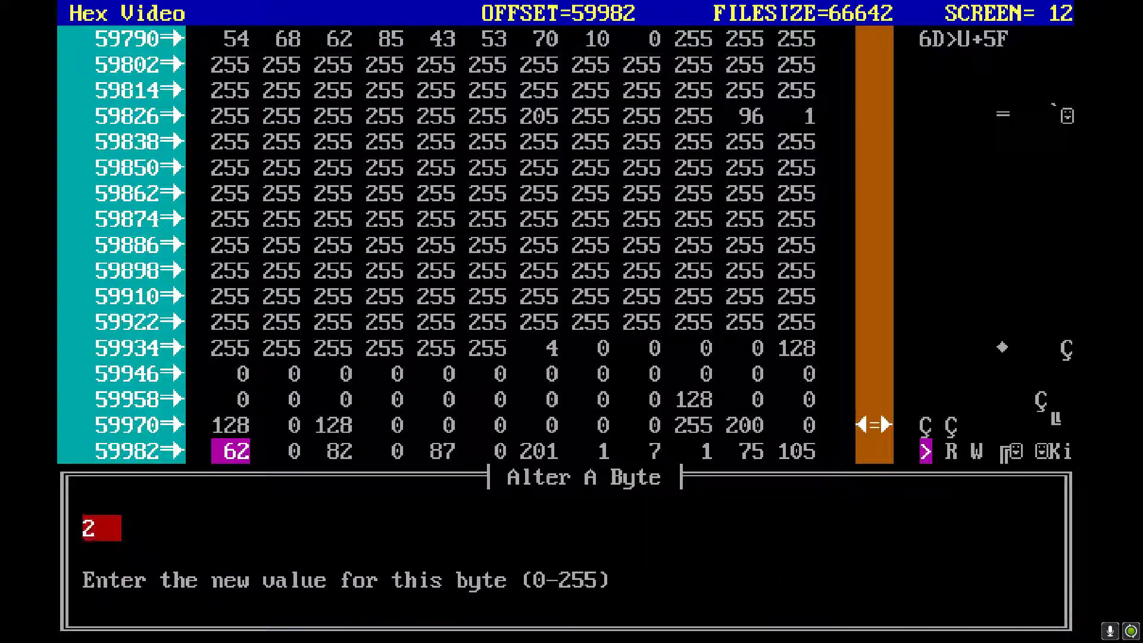
pyautogui.write('00')
pyautogui.press('Return')
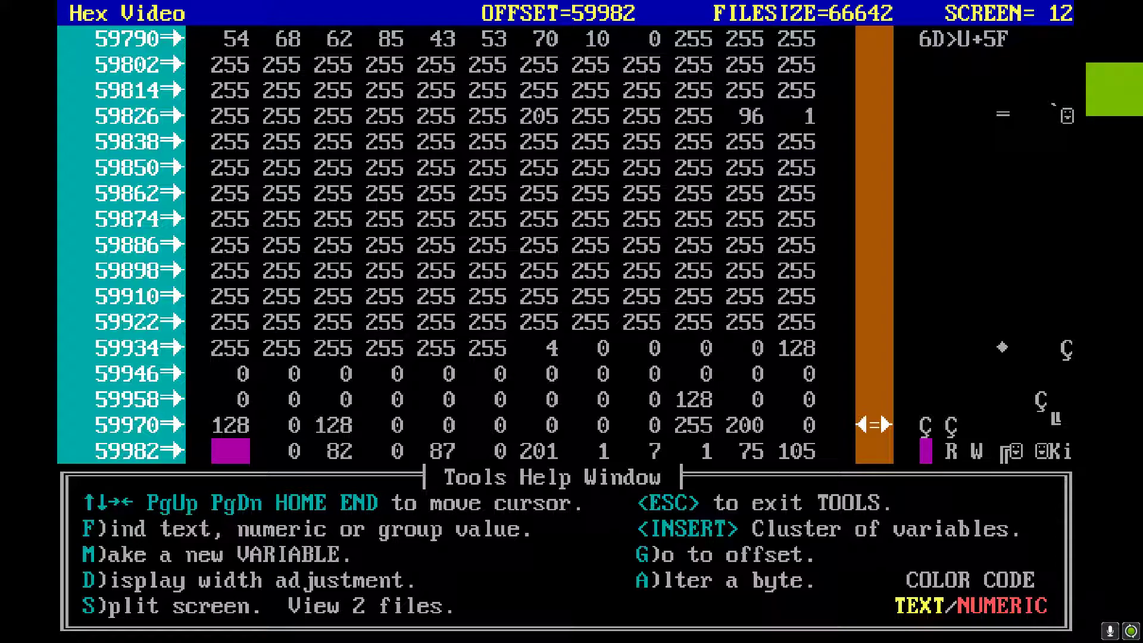
# Examine the King Aramacan name and the stat bytes that follow it, including offsets 60054 to 60057.
pyautogui.press('Down')
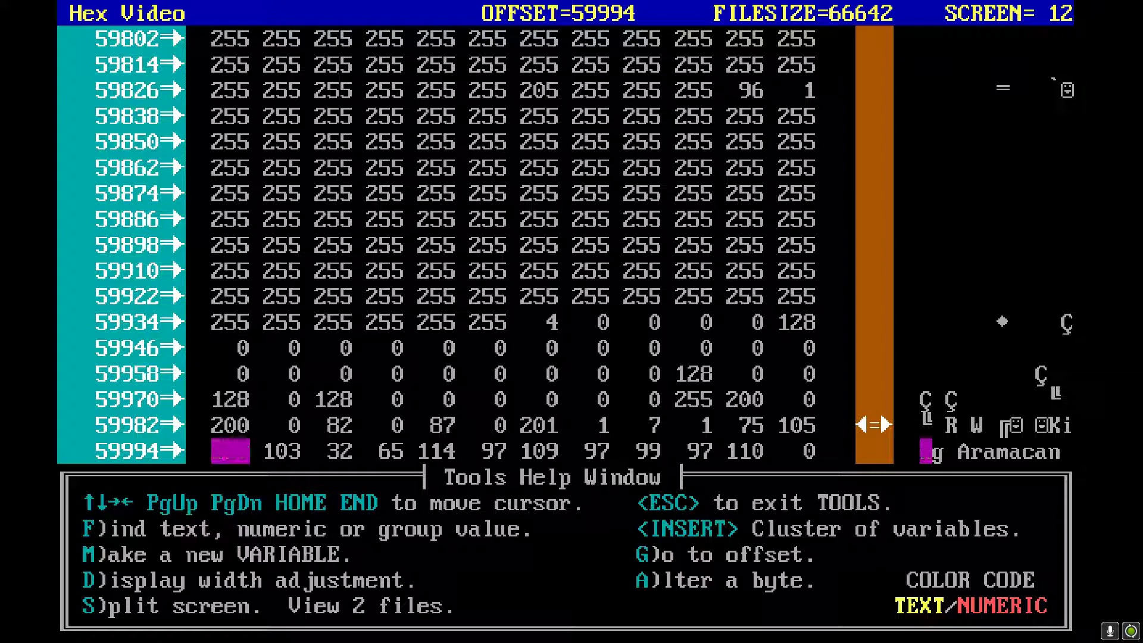
pyautogui.press('Down')
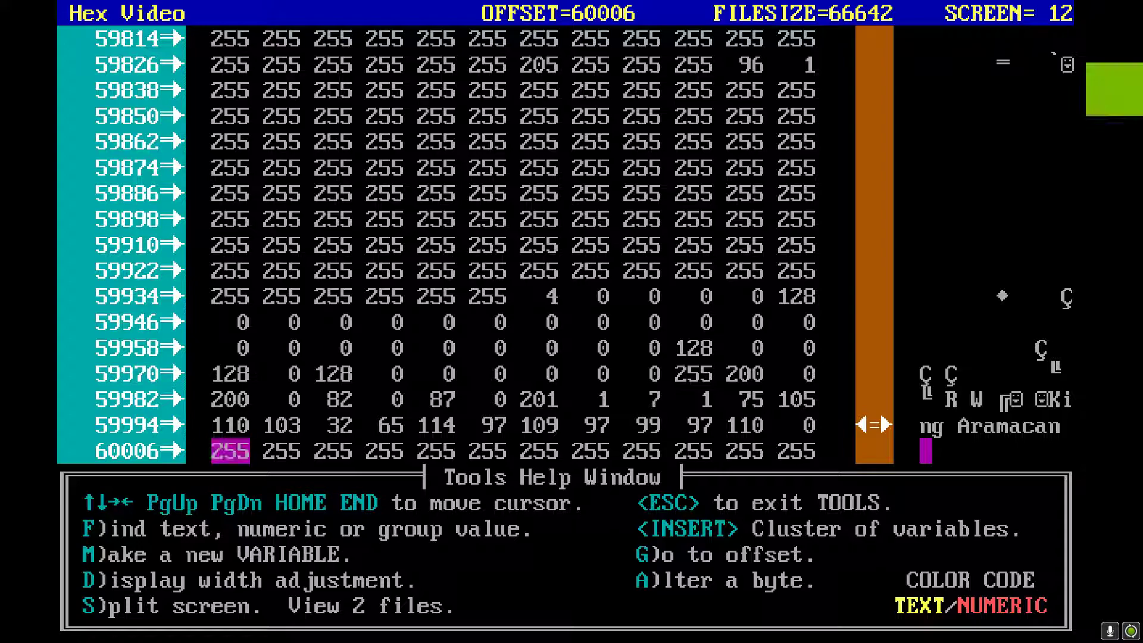
pyautogui.press('Down')
pyautogui.press('Down')
pyautogui.press('Down')
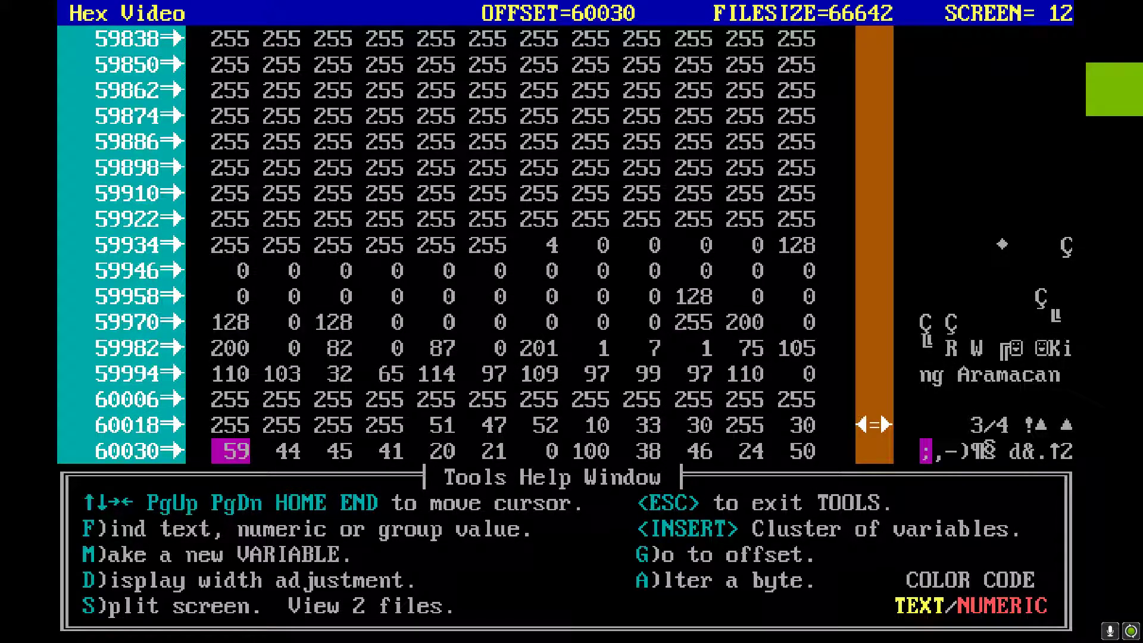
pyautogui.press('Down')
pyautogui.press('Down')
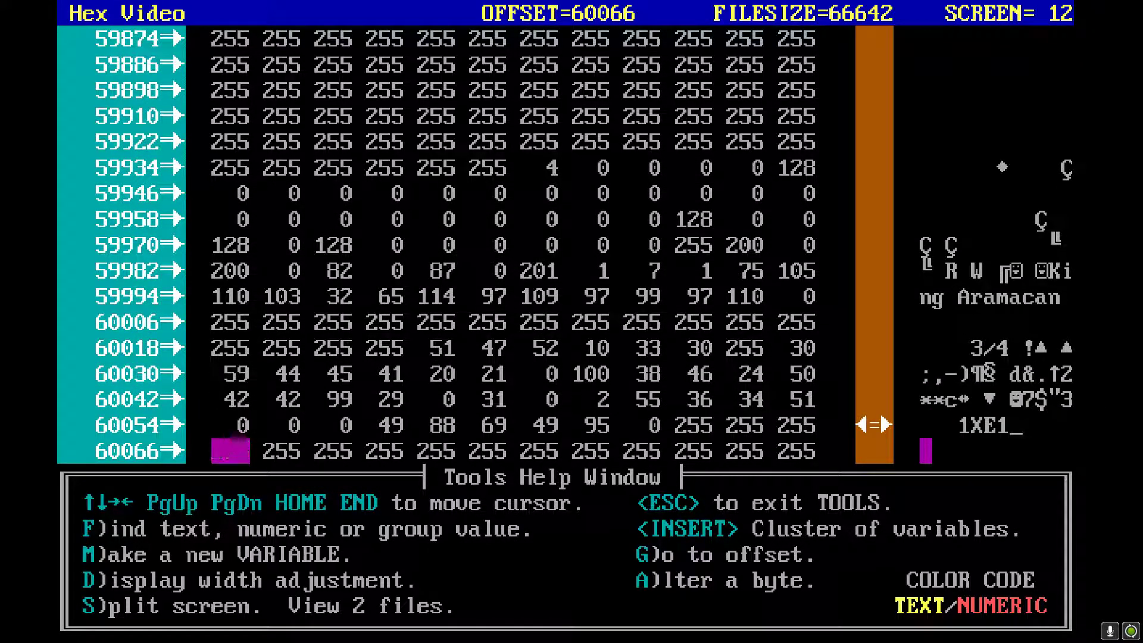
pyautogui.press('Up')
pyautogui.press('Right')
pyautogui.press('Right')
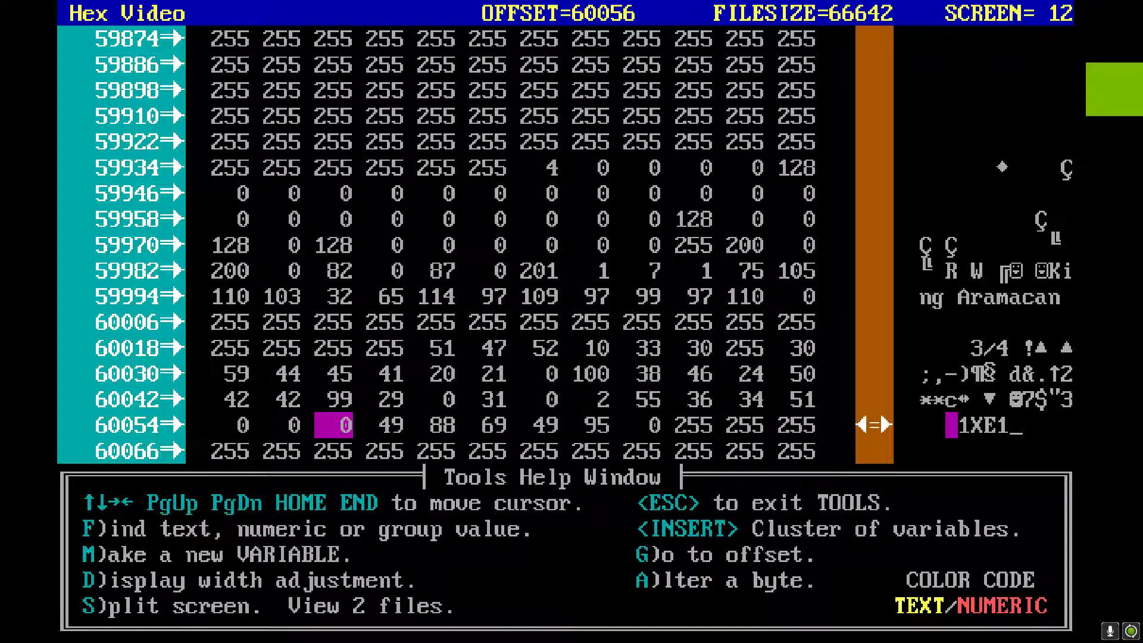
pyautogui.press('Left')
pyautogui.press('Left')
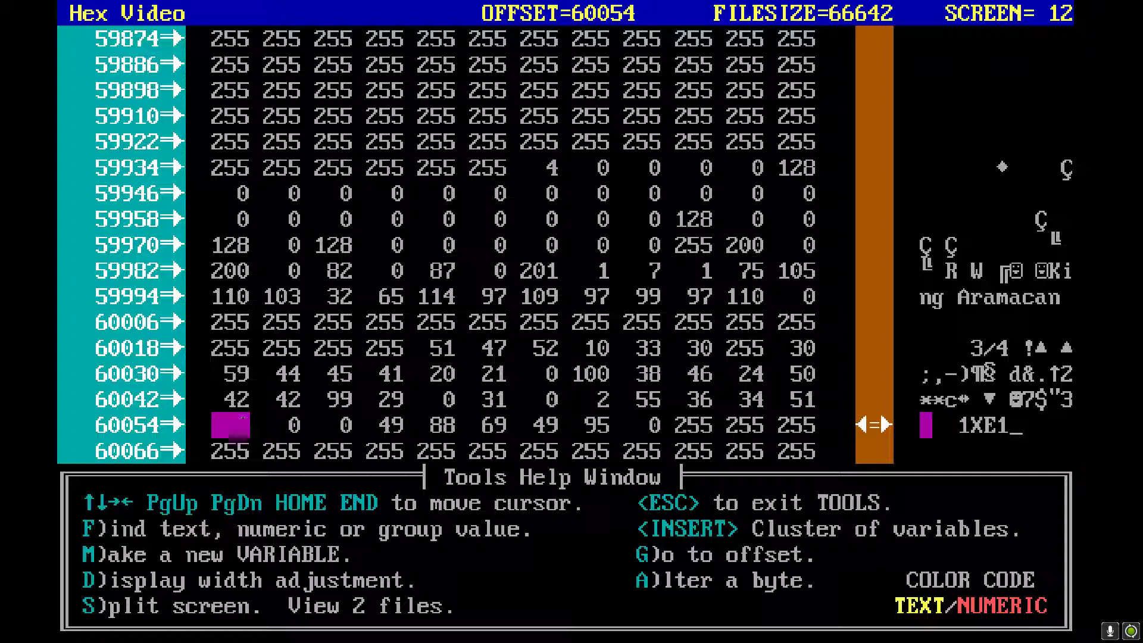
pyautogui.press('Right')
pyautogui.press('Right')
pyautogui.press('Right')
pyautogui.press('Left')
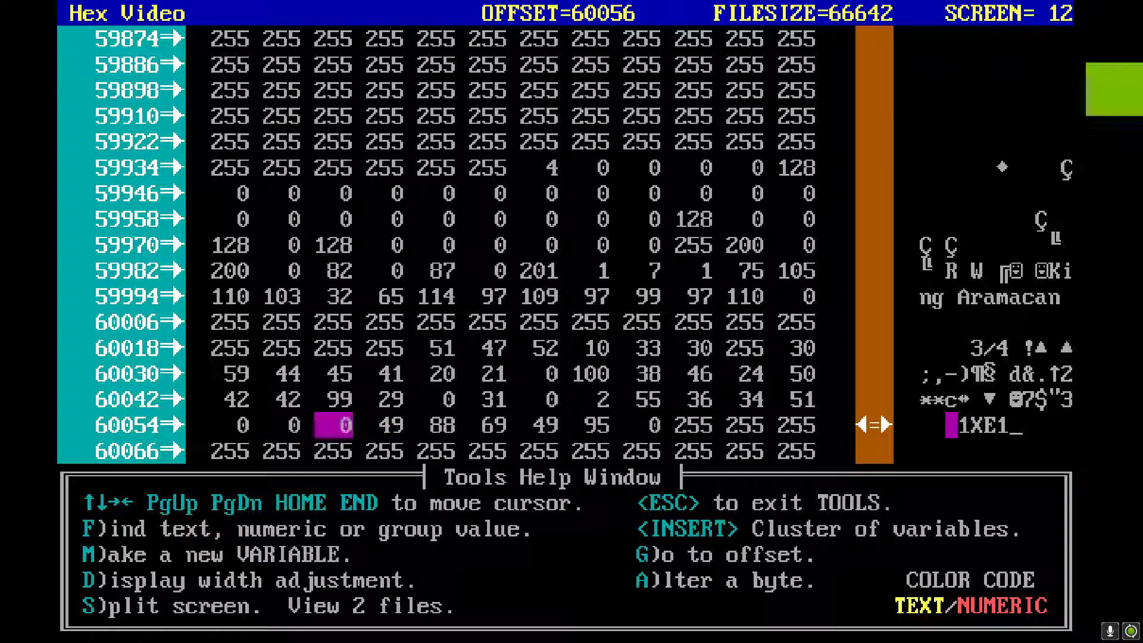
pyautogui.press('Left')
pyautogui.press('Left')
pyautogui.press('Right')
pyautogui.press('Right')
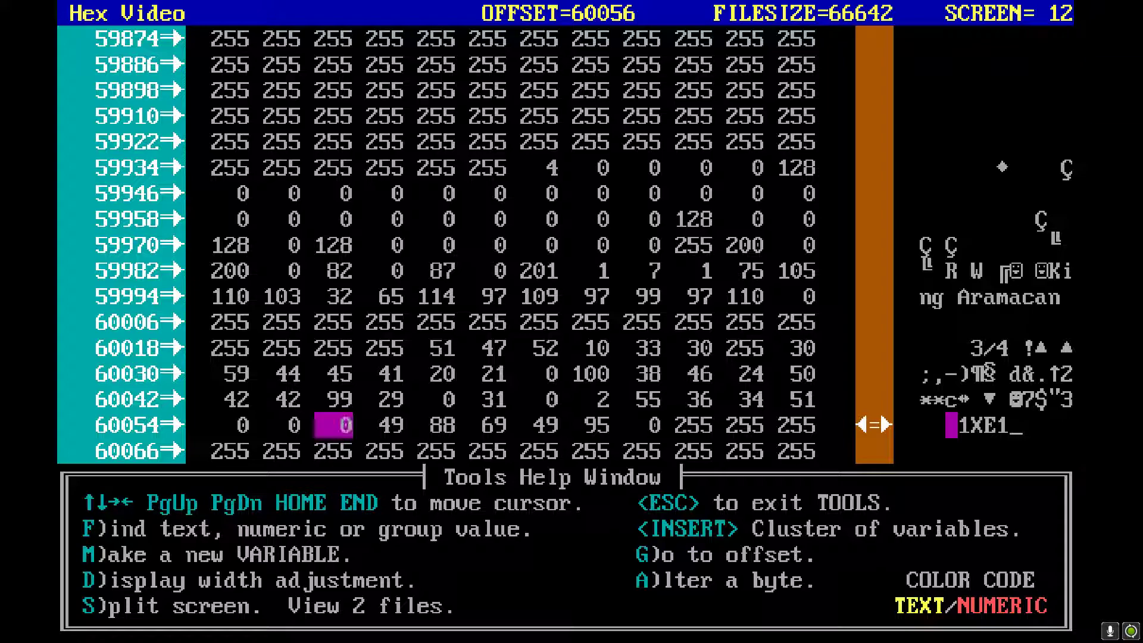
# Set the byte at offset 60025, in the first stat row after the King Aramacan name, to 200.
pyautogui.press('Up')
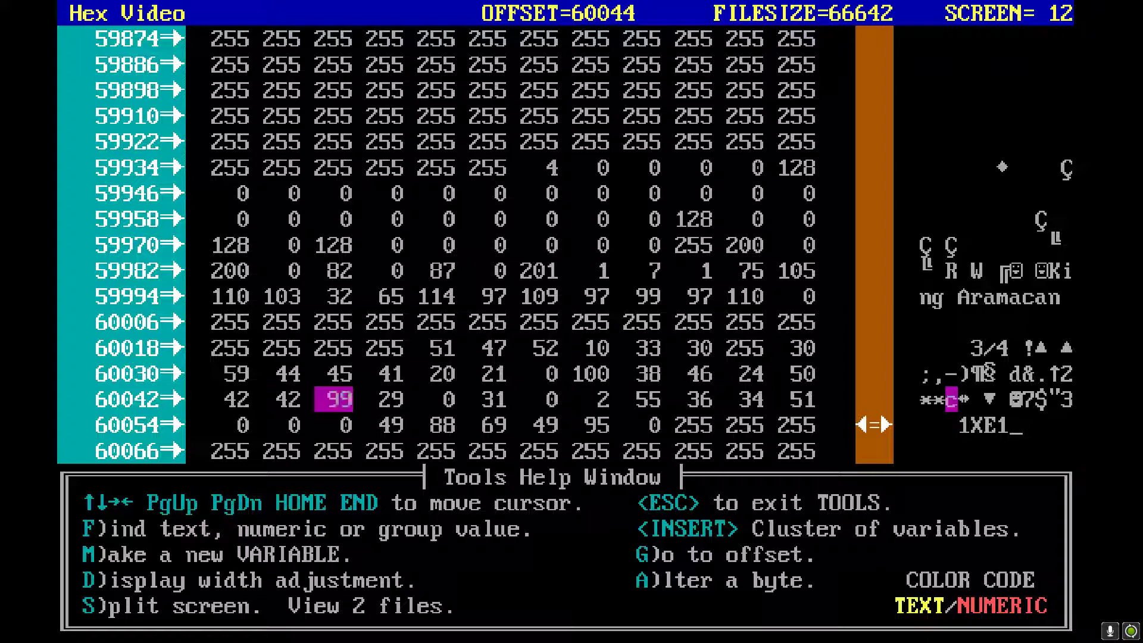
pyautogui.press('Up')
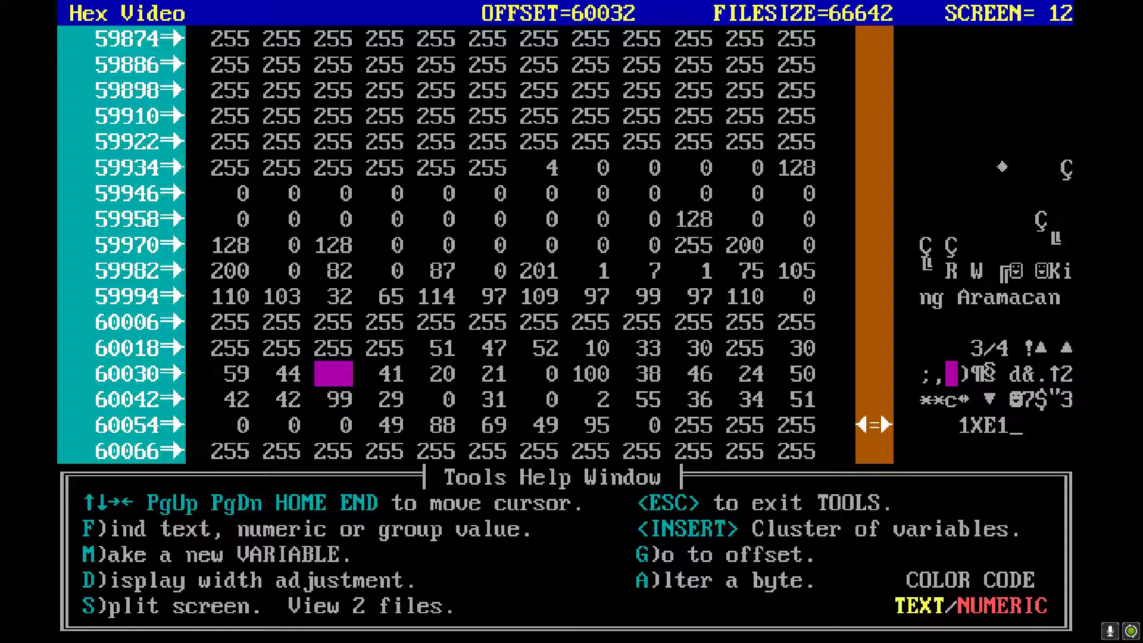
pyautogui.press('Up')
pyautogui.press('Up')
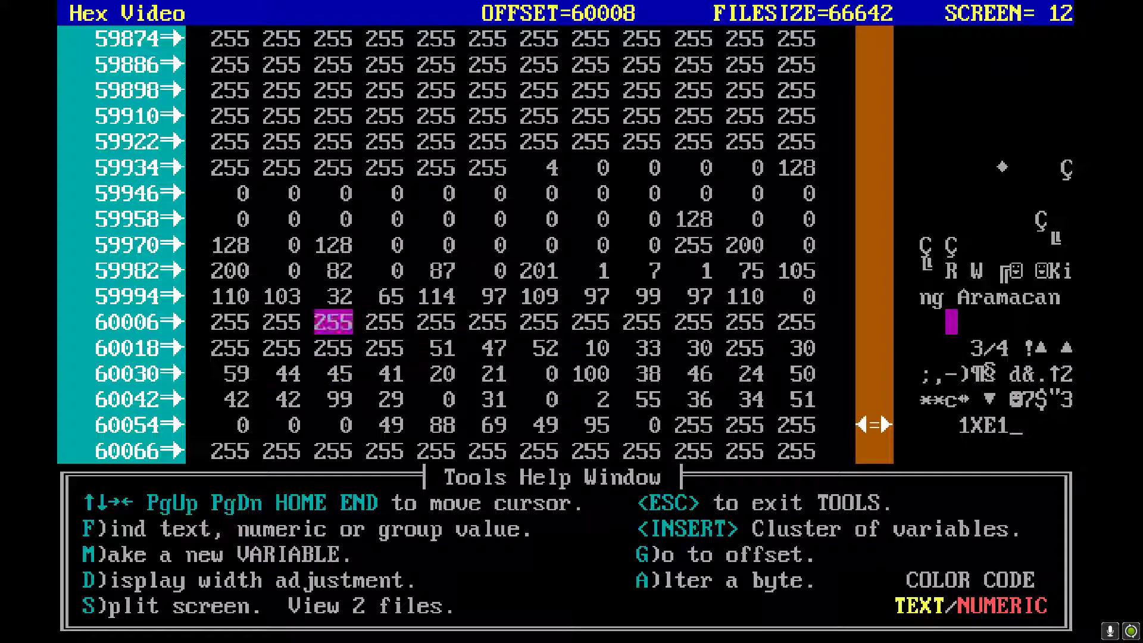
pyautogui.press('Down')
pyautogui.press('Right')
pyautogui.press('Right')
pyautogui.press('Right')
pyautogui.press('Right')
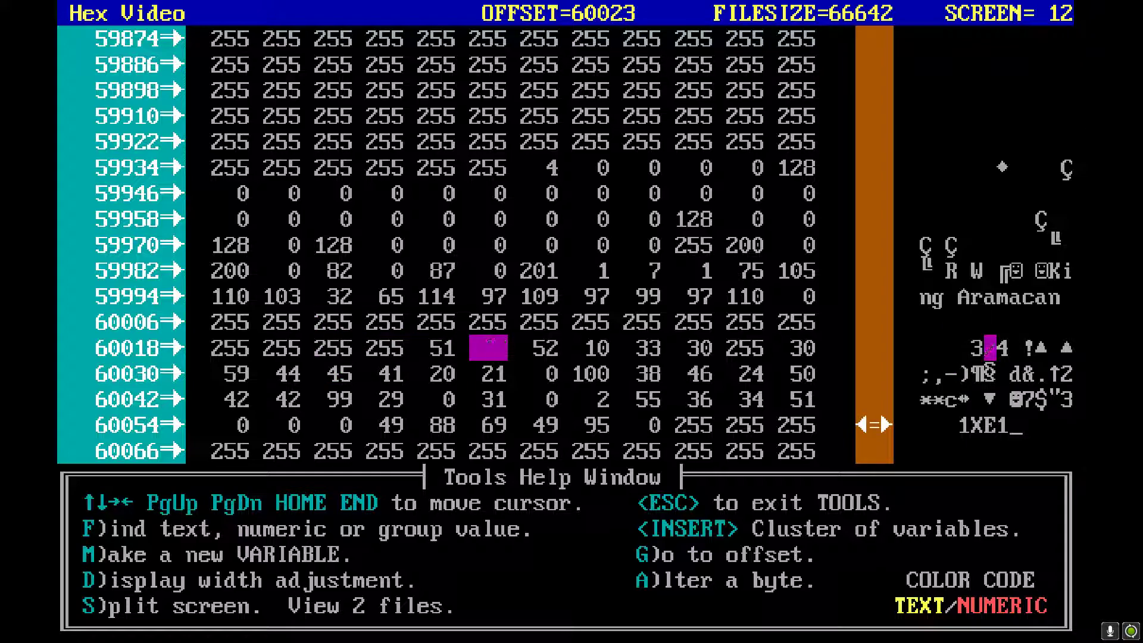
pyautogui.press('Right')
pyautogui.press('Right')
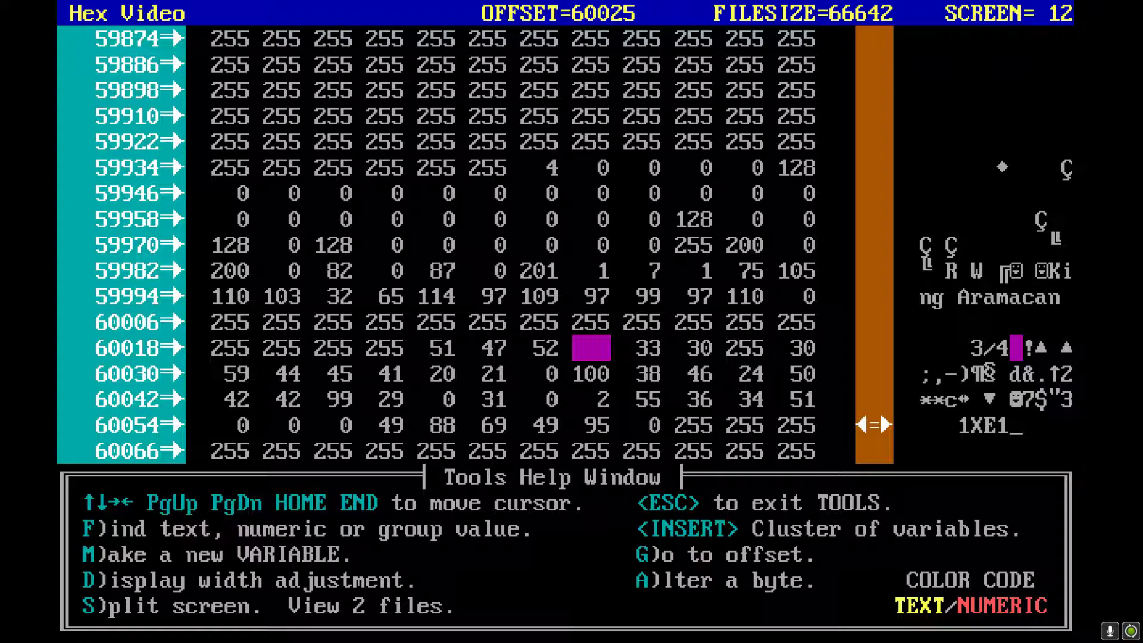
pyautogui.write('a200')
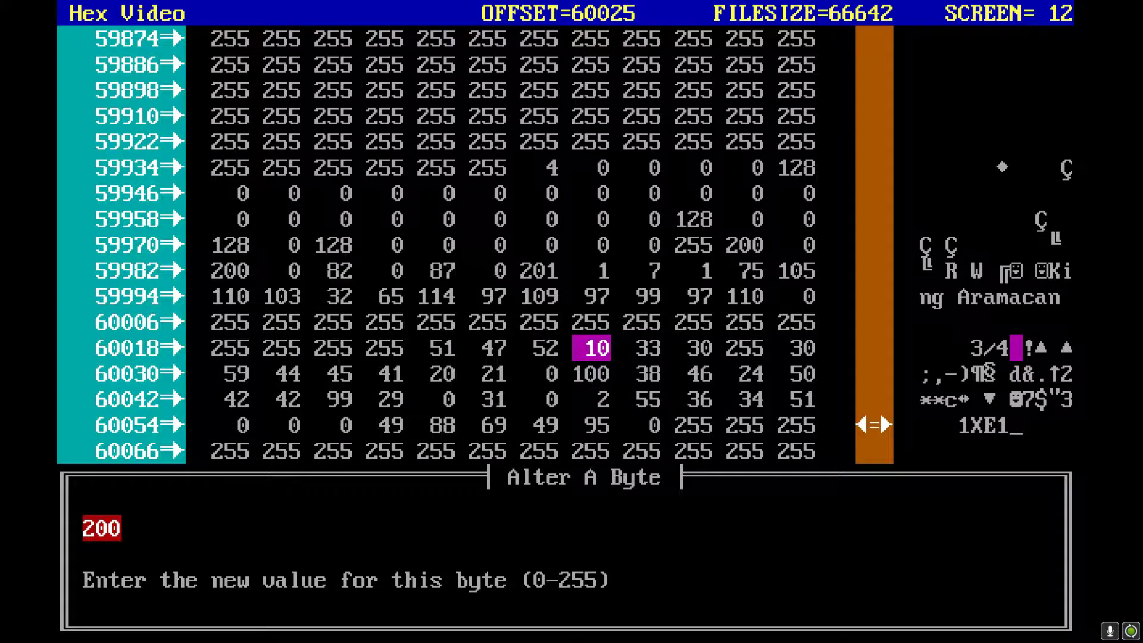
pyautogui.press('Return')
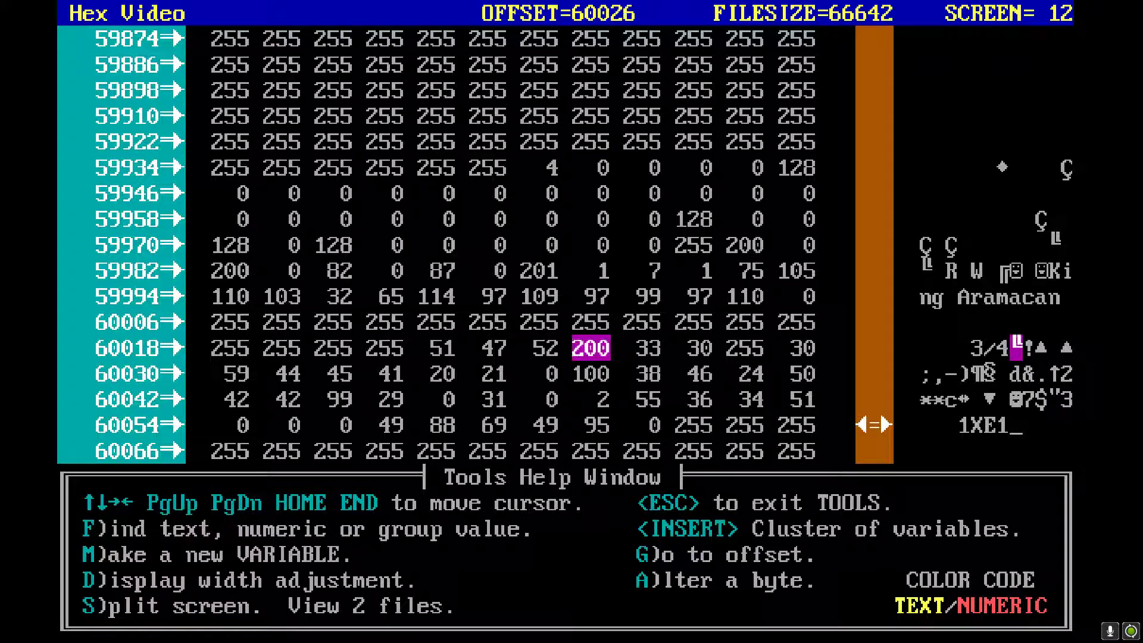
# Set the byte at offset 60027, two bytes further along the same King Aramacan stat row, to 200.
pyautogui.press('Right')
pyautogui.press('Right')
pyautogui.write('a200')
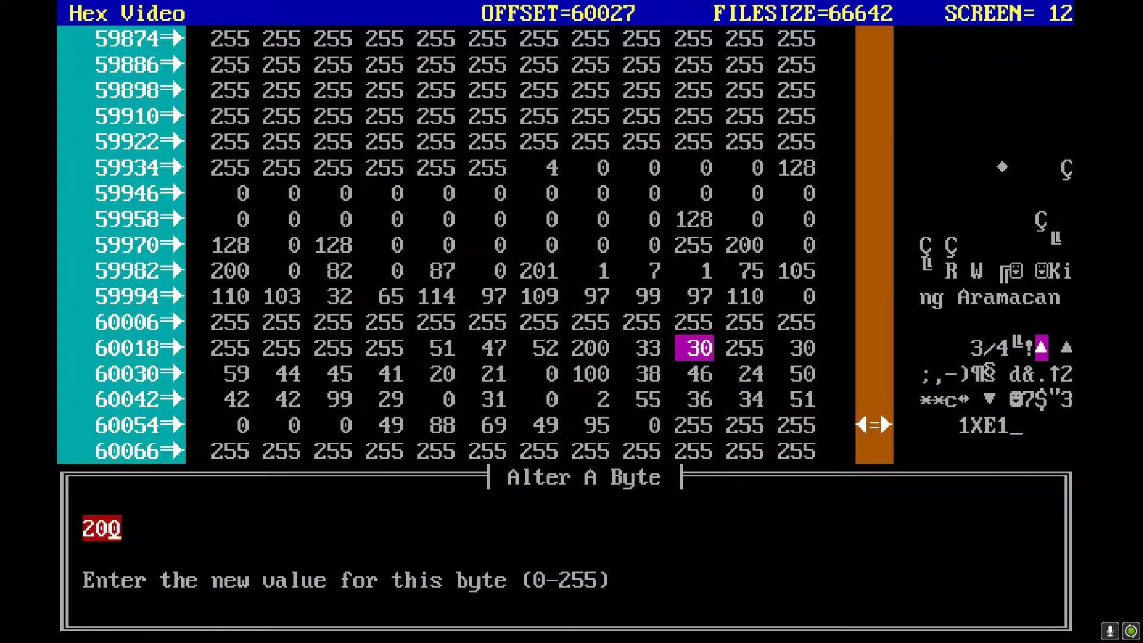
pyautogui.press('Return')
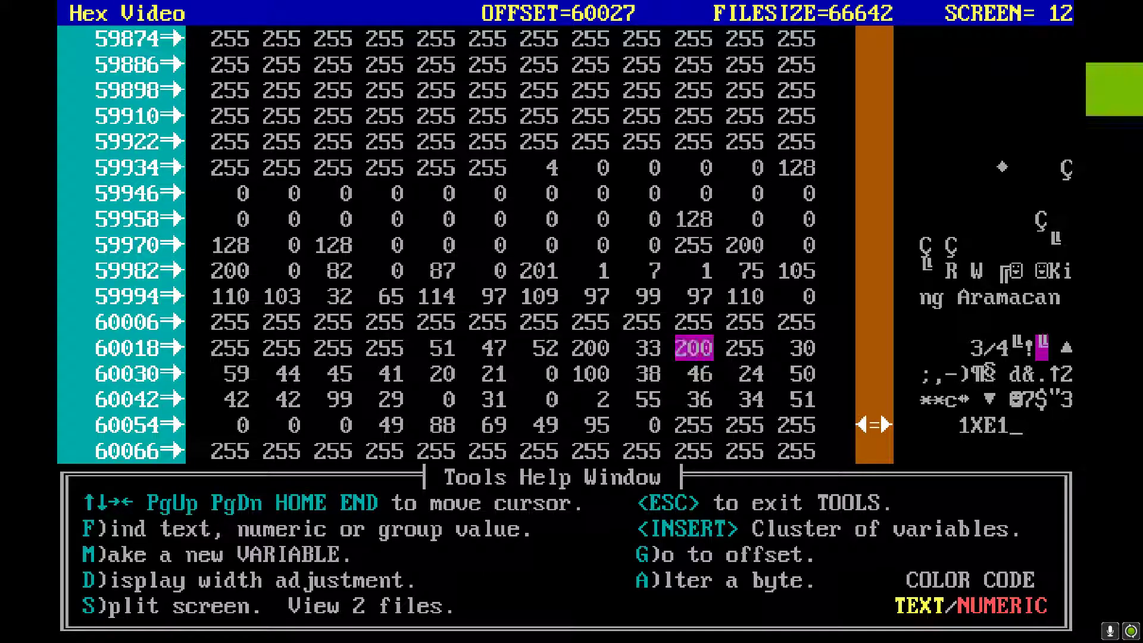
# Set the byte at offset 60029, the last one in the same King Aramacan stat row, to 200.
pyautogui.press('Down')
pyautogui.press('Right')
pyautogui.press('Right')
pyautogui.press('Up')
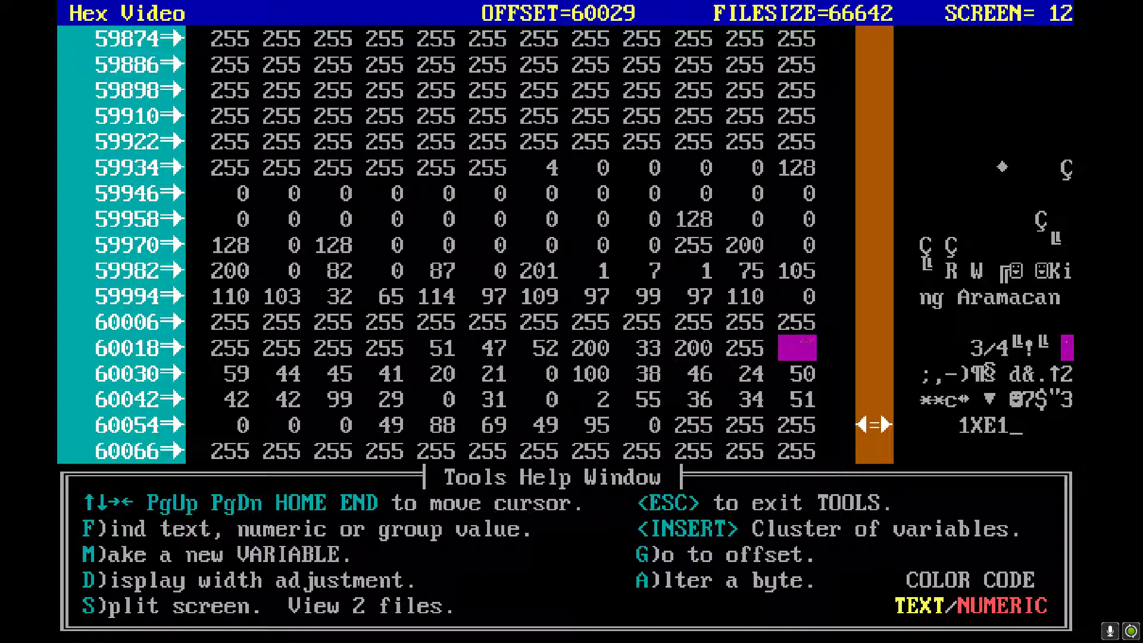
pyautogui.write('a200')
pyautogui.press('Return')
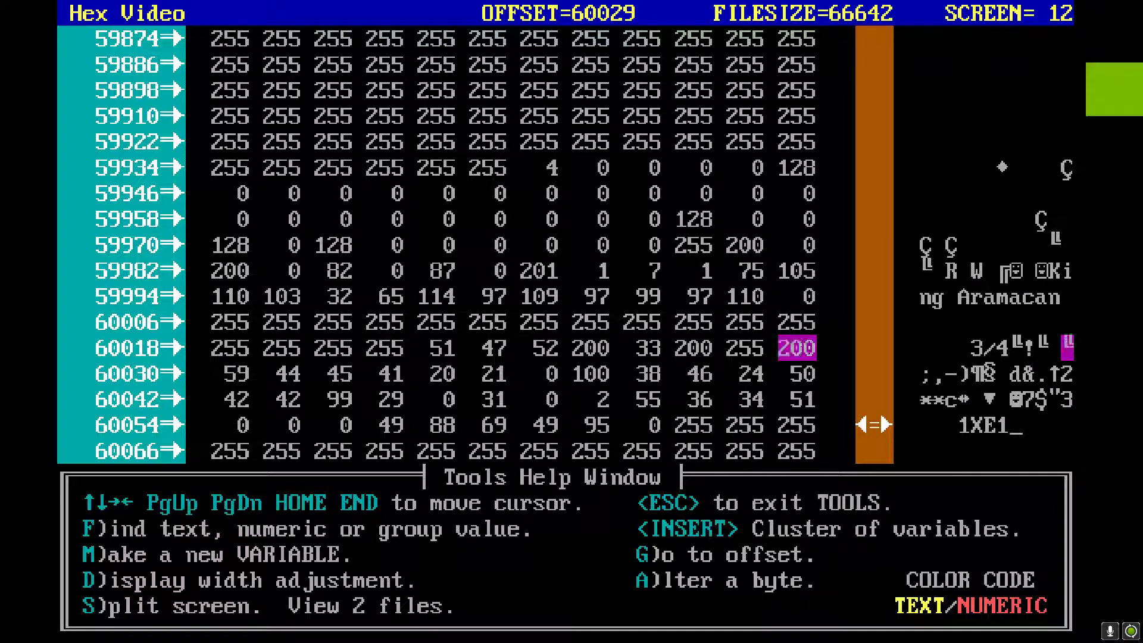
# Set the byte at offset 60056, in the last King Aramacan stat row, to 200.
pyautogui.press('Down')
pyautogui.press('Down')
pyautogui.press('Left')
pyautogui.press('Left')
pyautogui.press('Left')
pyautogui.press('Down')
pyautogui.press('Left')
pyautogui.press('Left')
pyautogui.press('Left')
pyautogui.press('Left')
pyautogui.press('Left')
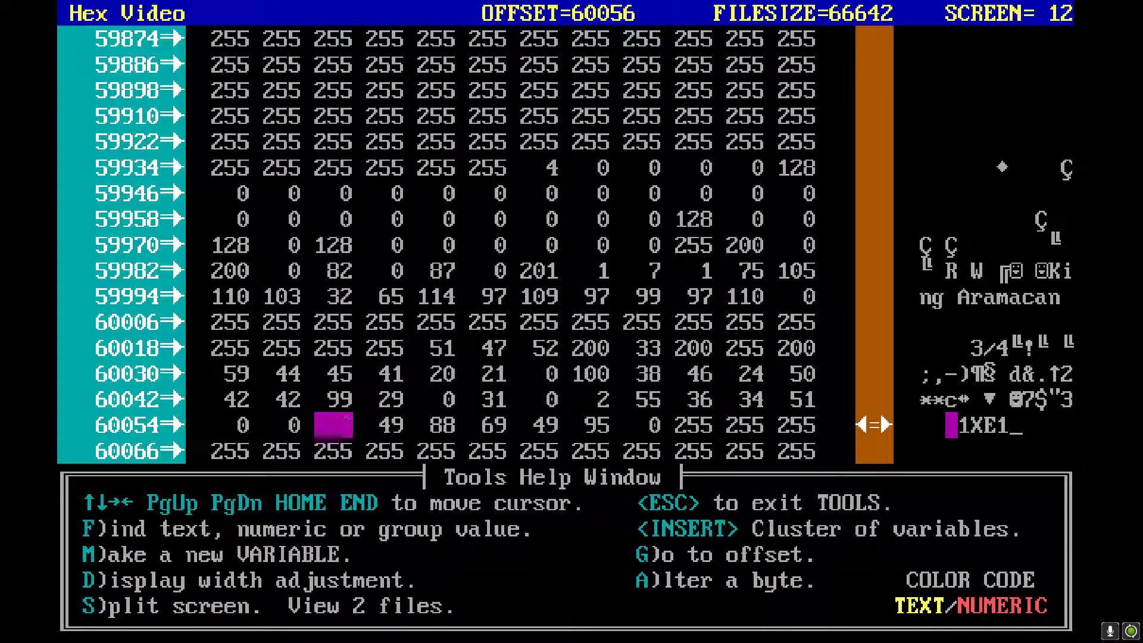
pyautogui.press('a')
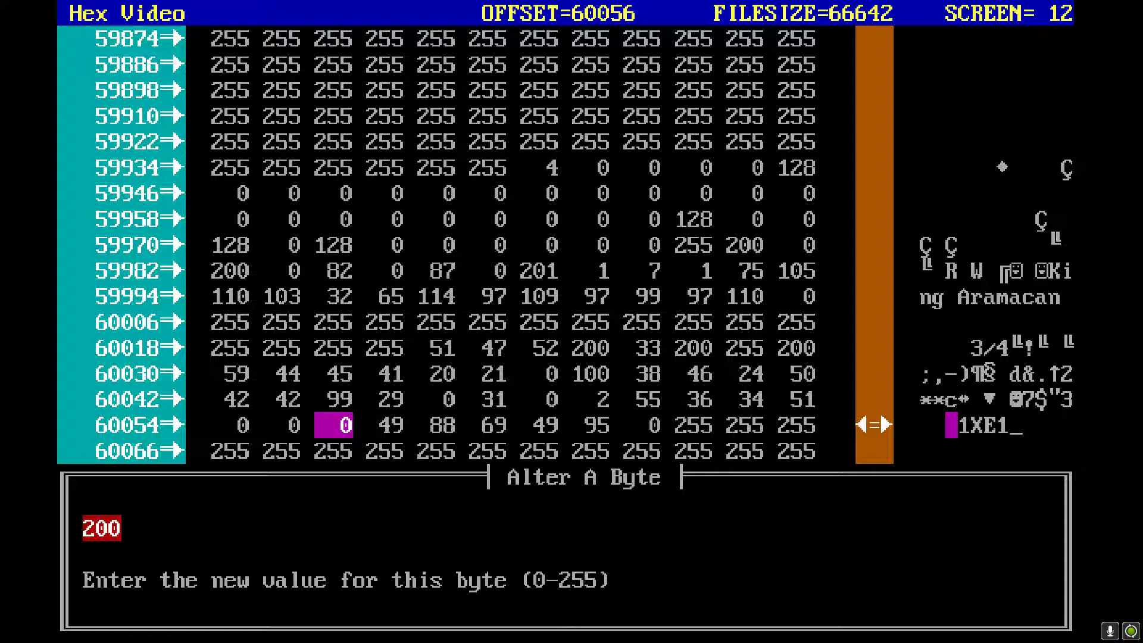
pyautogui.press('Return')
# Set the bytes at offsets 60055 and 60054, the first two in the last King Aramacan stat row, to 200.
pyautogui.press('Left')
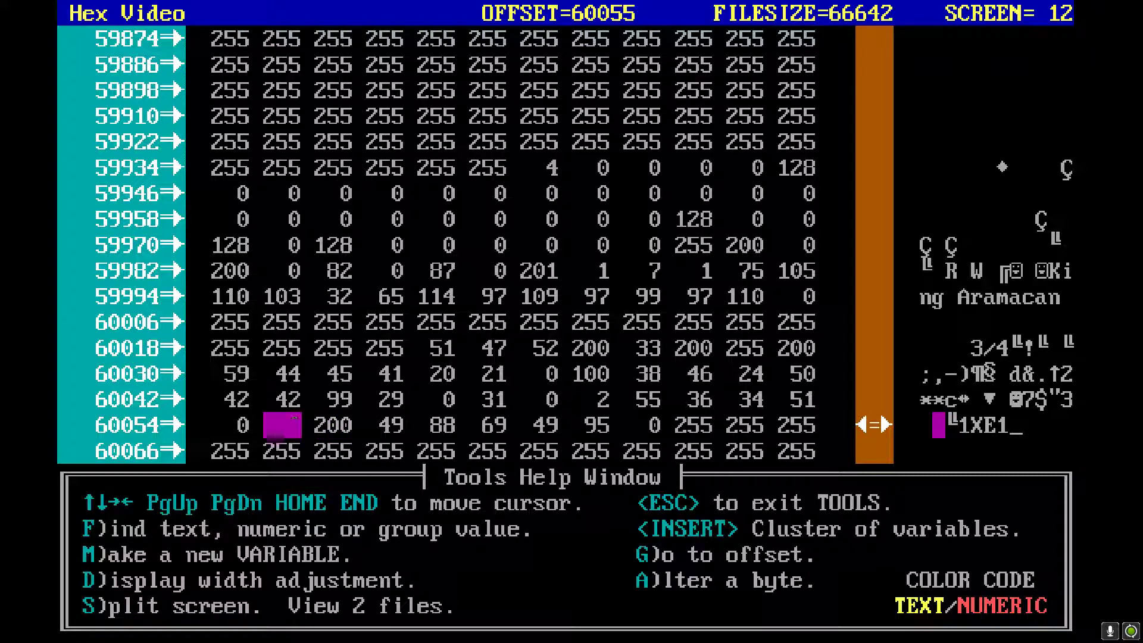
pyautogui.press('a')
pyautogui.press('Return')
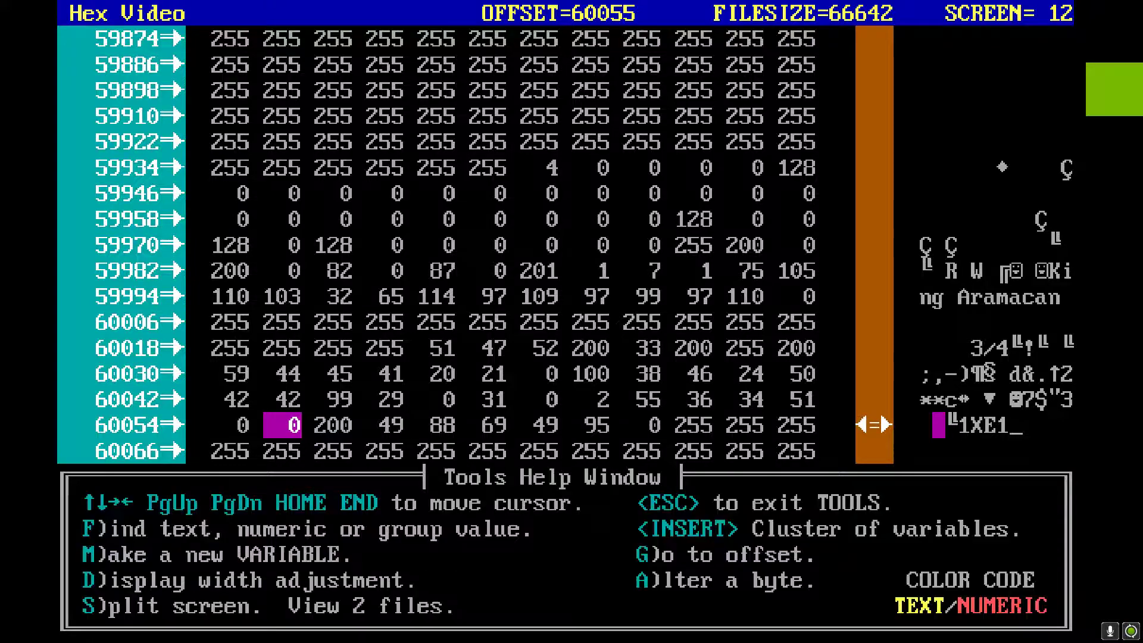
pyautogui.press('Left')
pyautogui.write('a200')
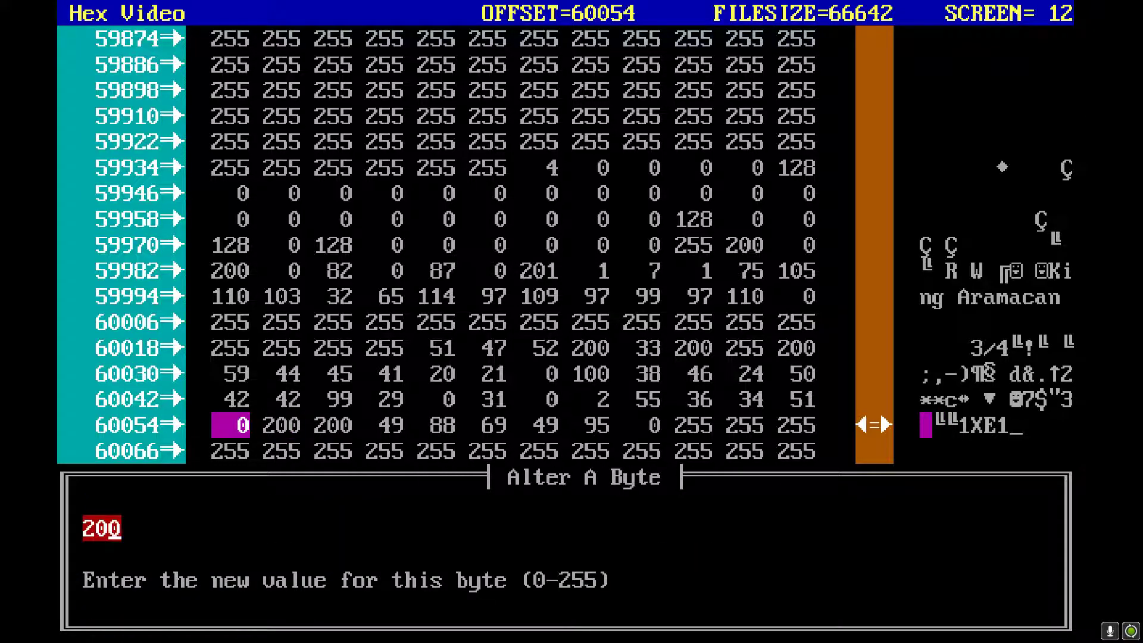
pyautogui.press('Return')
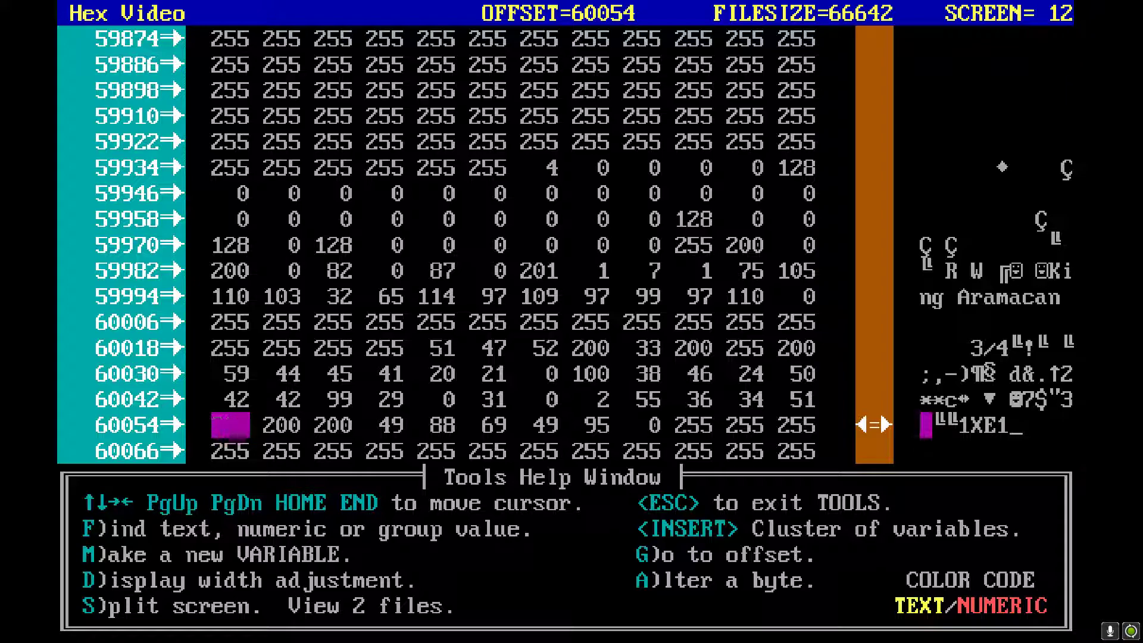
# Examine the King Aramacan stat bytes at offsets 60057 to 60060 and those above them at 60048 and 60036.
pyautogui.press('Right')
pyautogui.press('Right')
pyautogui.press('Right')
pyautogui.press('Right')
pyautogui.press('Right')
pyautogui.press('Right')
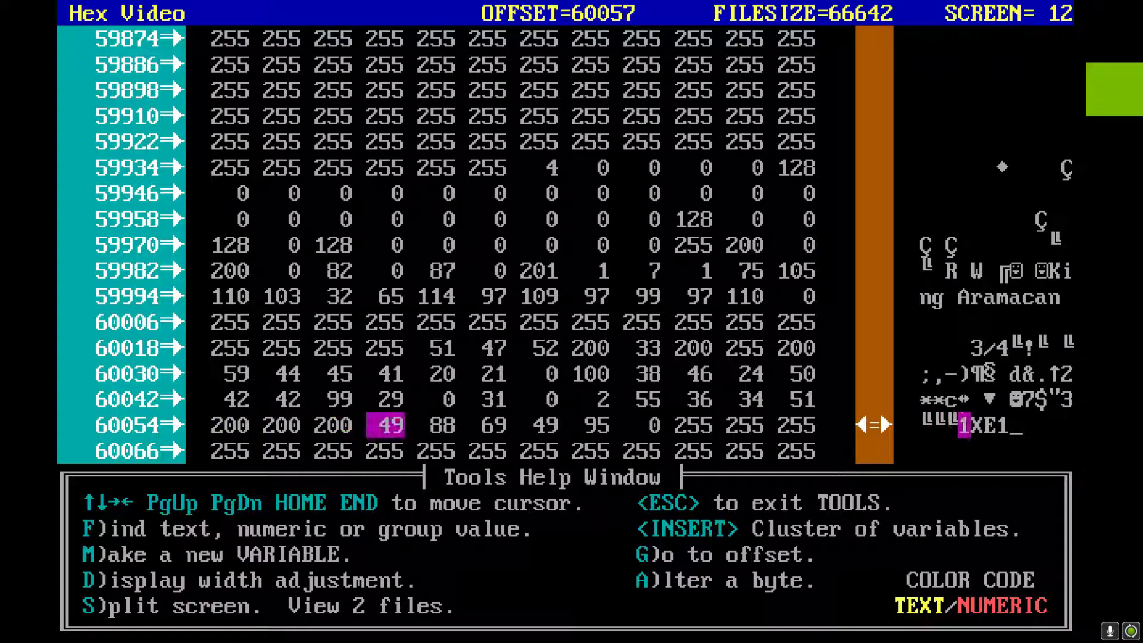
pyautogui.press('Up')
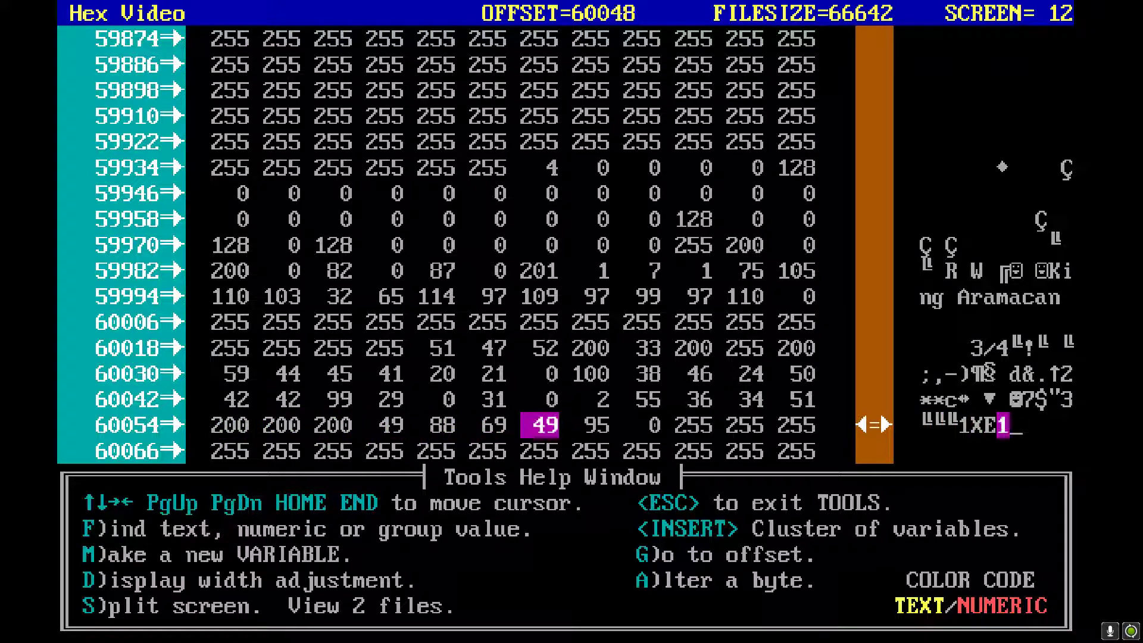
pyautogui.press('Up')
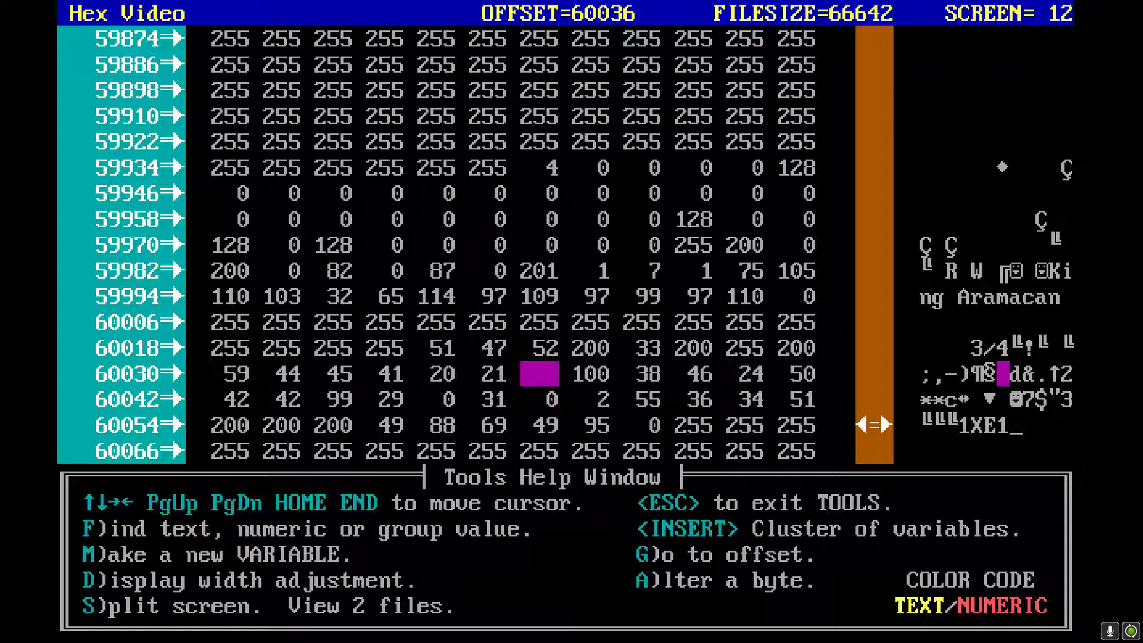
pyautogui.press('Down')
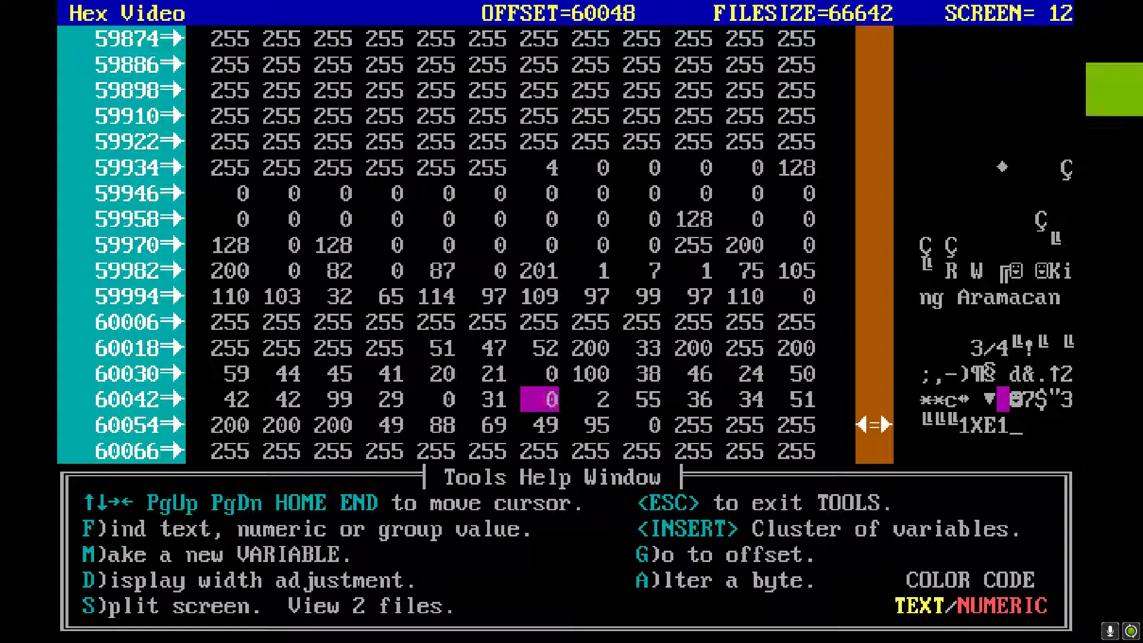
# Look through the rows below the King Aramacan stats down to offset 60228.
pyautogui.press('Down')
pyautogui.press('Down')
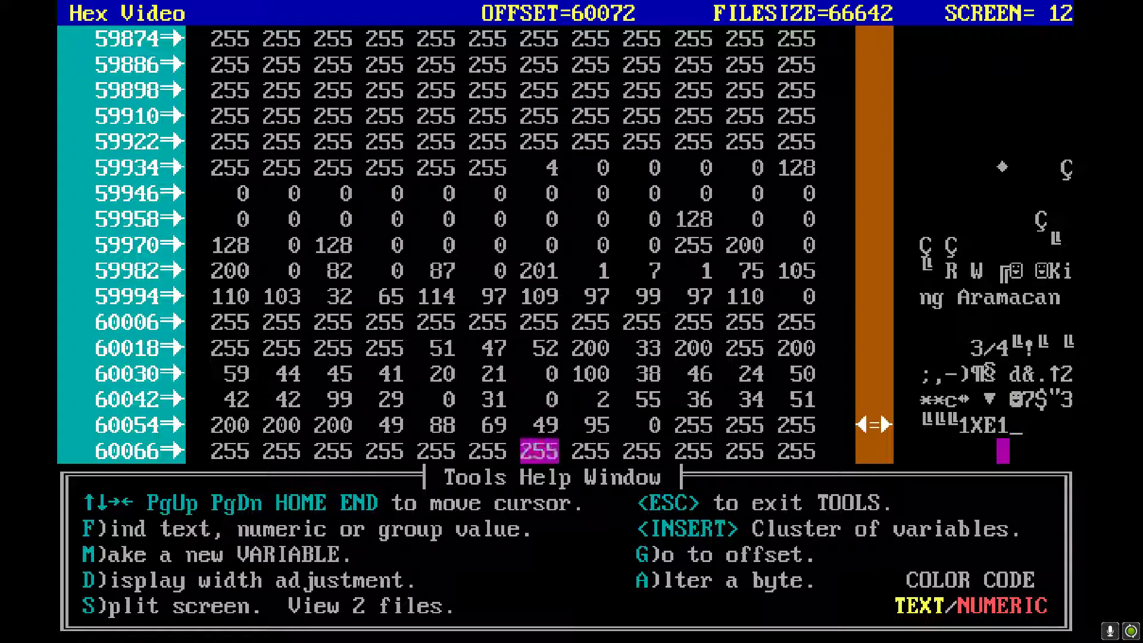
pyautogui.press('Down')
pyautogui.press('Down')
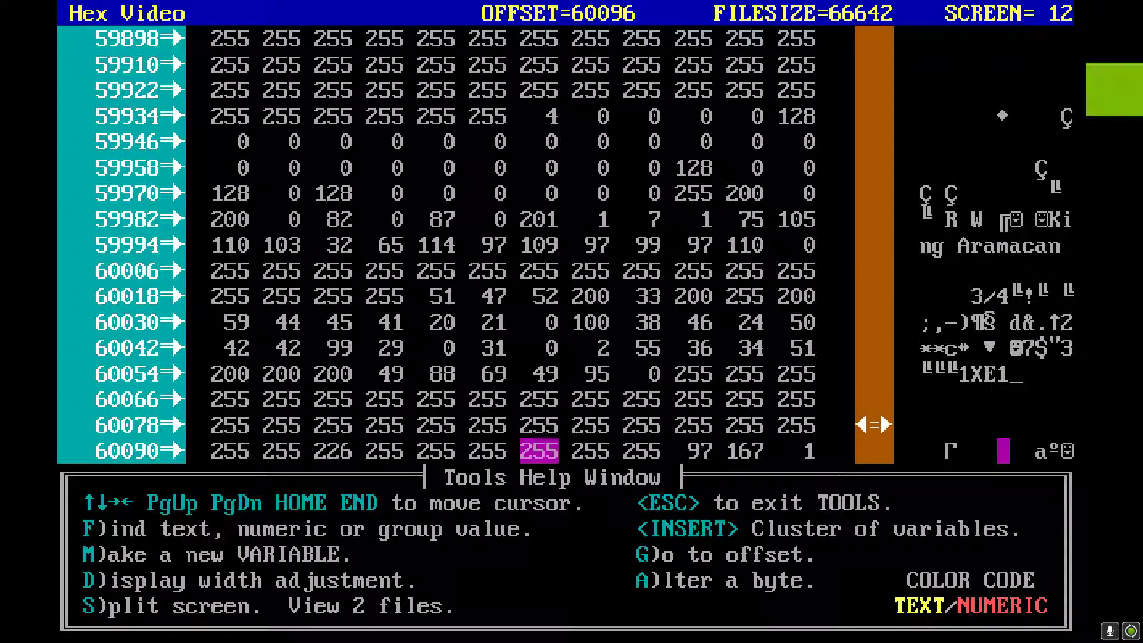
pyautogui.press('Down')
pyautogui.press('Down')
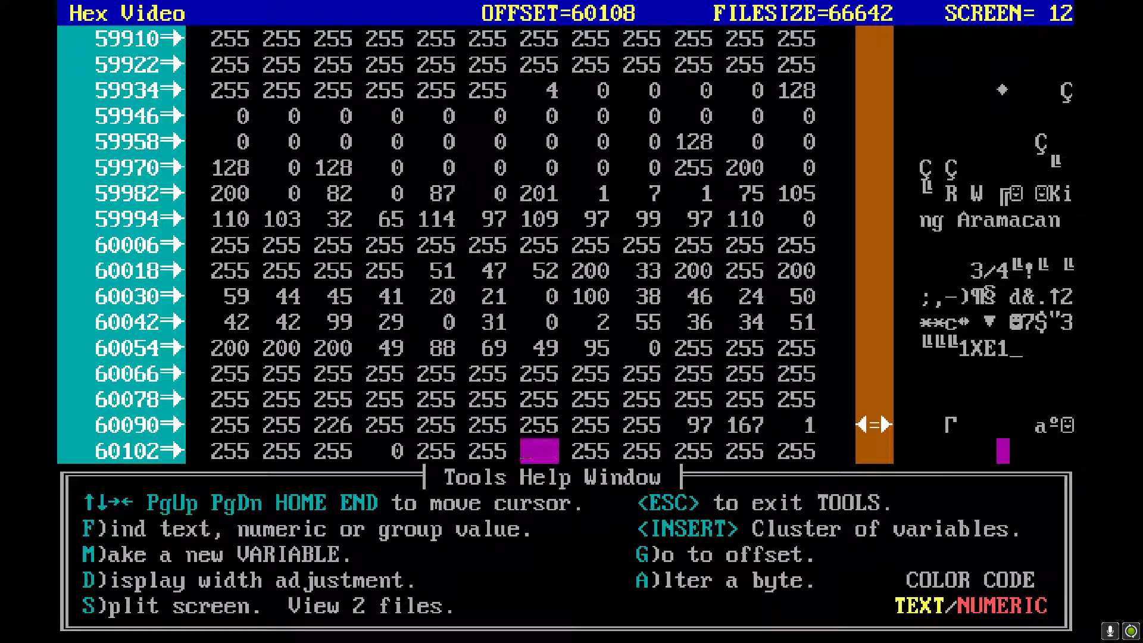
pyautogui.press('Down')
pyautogui.press('Down')
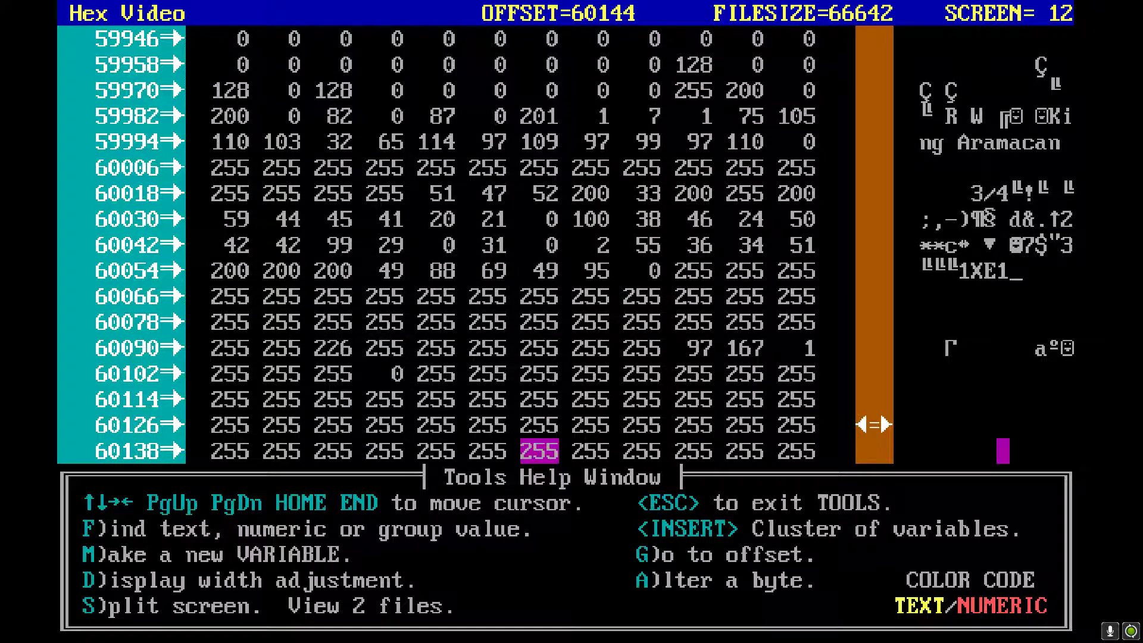
pyautogui.press('Down')
pyautogui.press('Down')
pyautogui.press('Down')
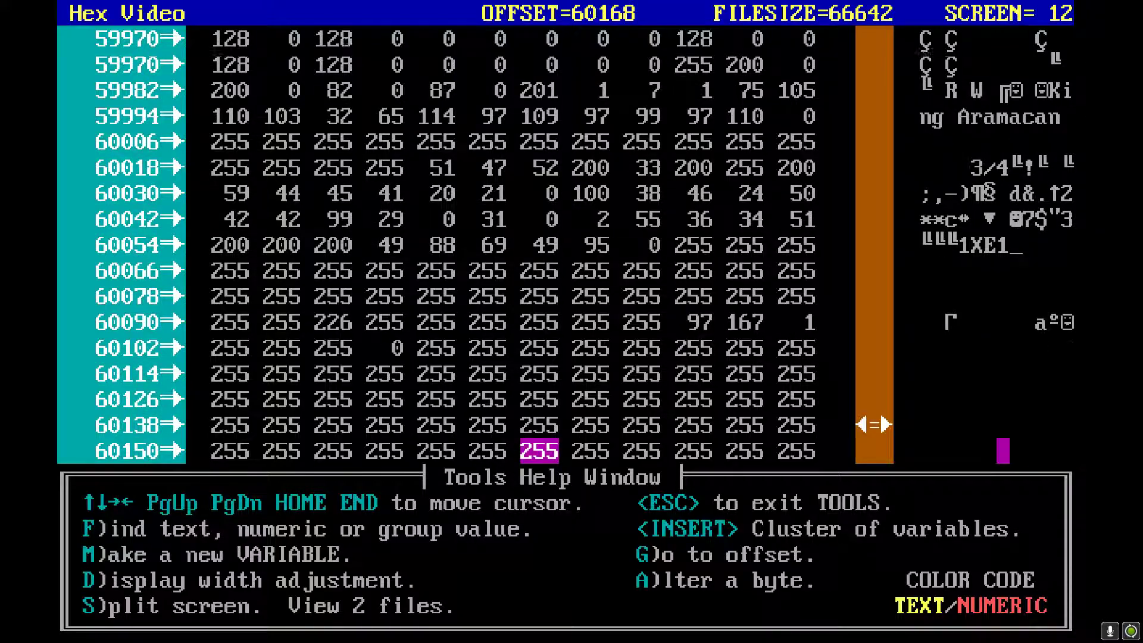
pyautogui.press('Down')
pyautogui.press('Down')
pyautogui.press('Down')
pyautogui.press('Down')
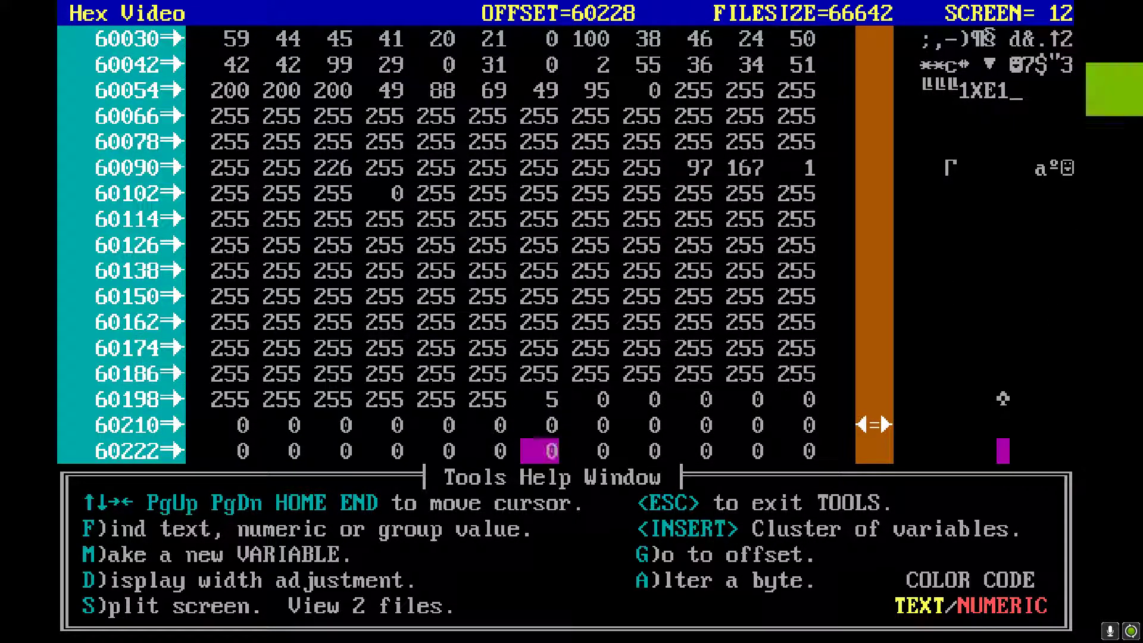
# Look back up through the filler and stat rows to the King Aramacan name at offset 60000.
pyautogui.press('Up')
pyautogui.press('Up')
pyautogui.press('Up')
pyautogui.press('Up')
pyautogui.press('Up')
pyautogui.press('Up')
pyautogui.press('Up')
pyautogui.press('Up')
pyautogui.press('Up')
pyautogui.press('Up')
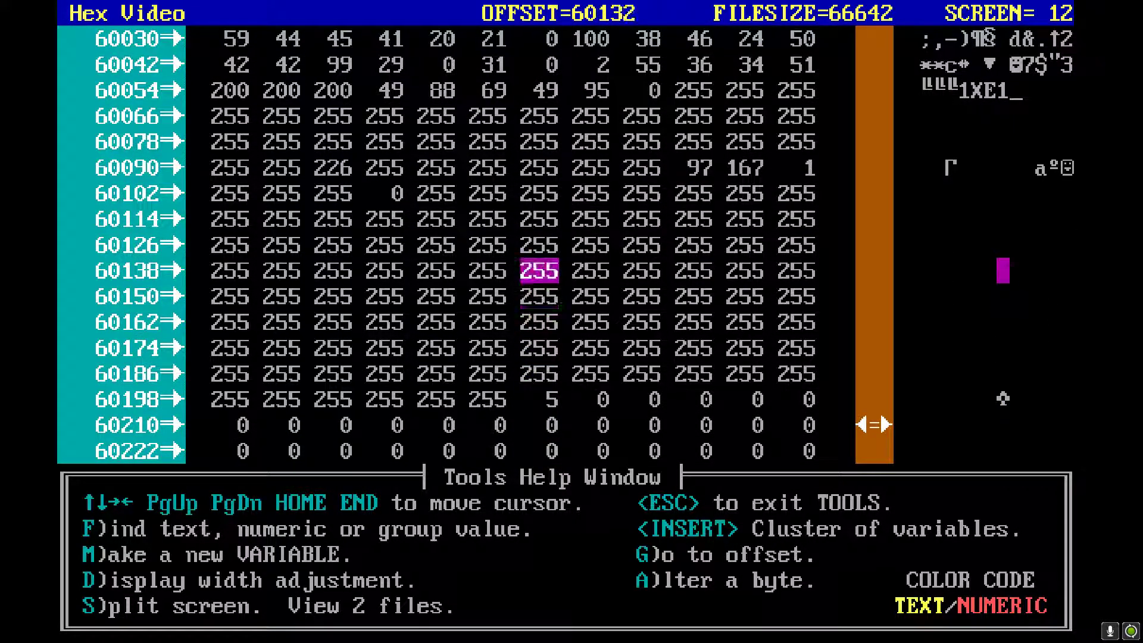
pyautogui.press('Up')
pyautogui.press('Up')
pyautogui.press('Up')
pyautogui.press('Up')
pyautogui.press('Up')
pyautogui.press('Up')
pyautogui.press('Up')
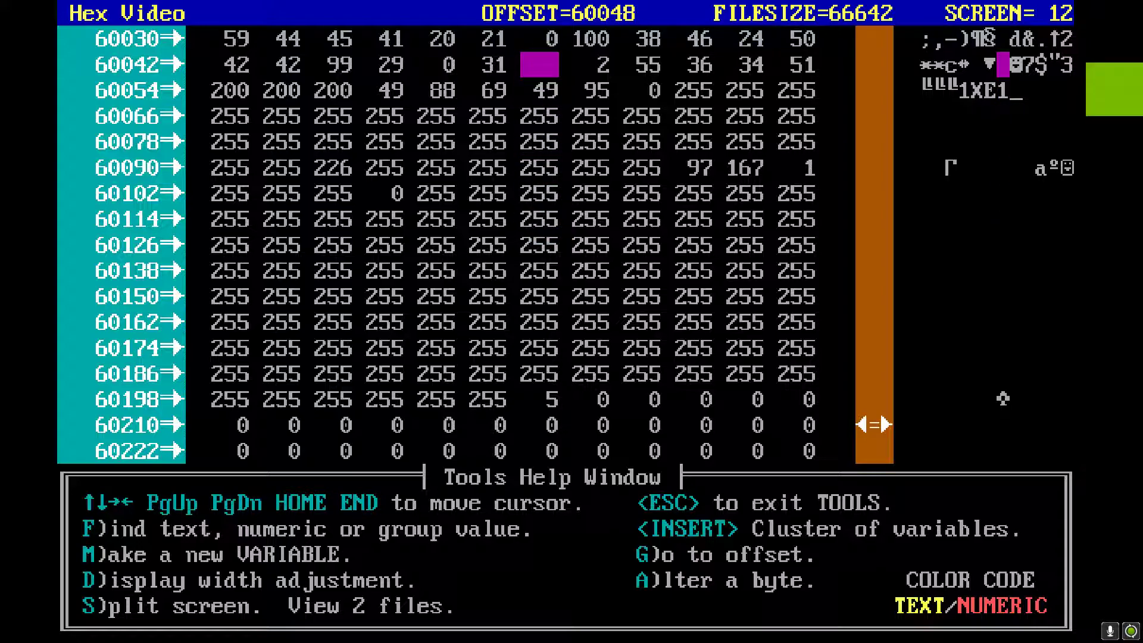
pyautogui.press('Up')
pyautogui.press('Up')
pyautogui.press('Up')
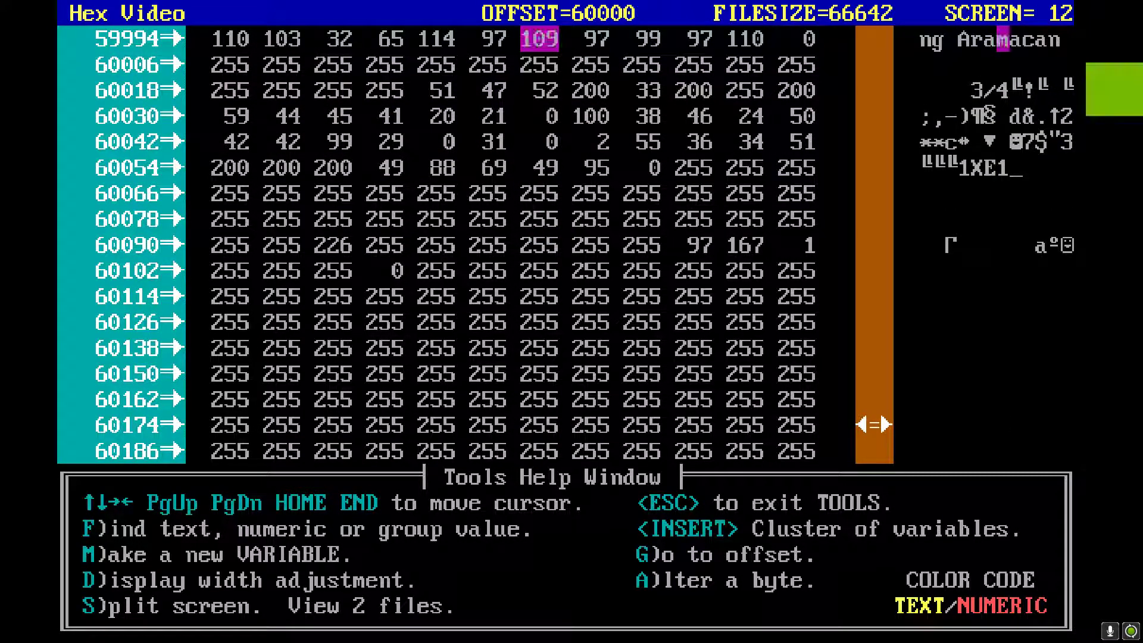
# Look down through the King Aramacan stat rows and the filler below them to offset 60132.
pyautogui.press('Down')
pyautogui.press('Down')
pyautogui.press('Down')
pyautogui.press('Down')
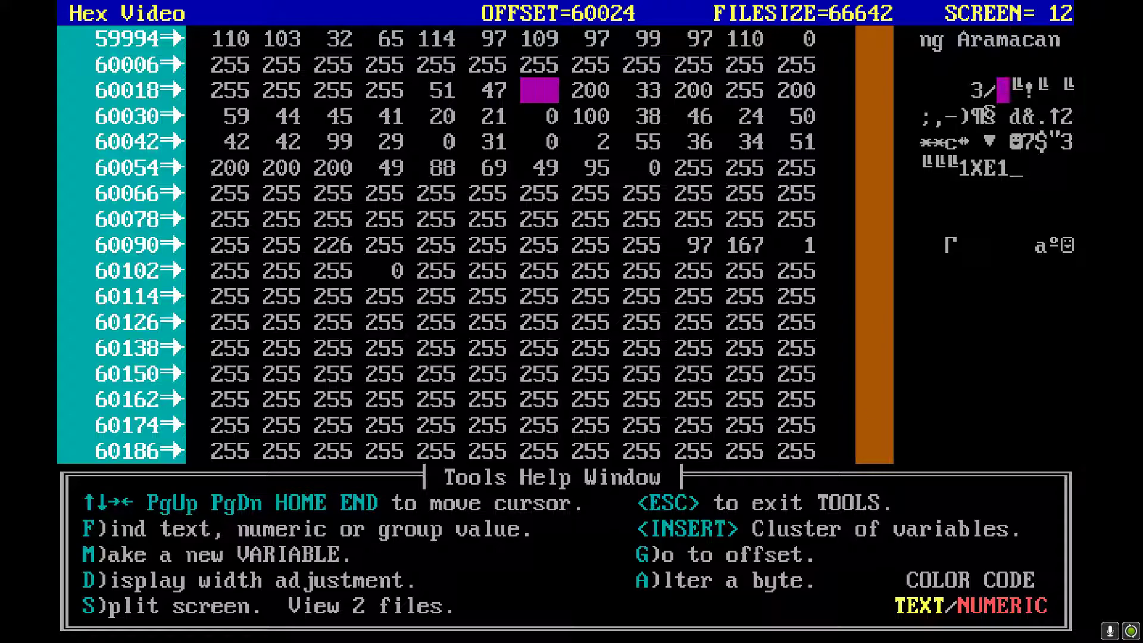
pyautogui.press('Down')
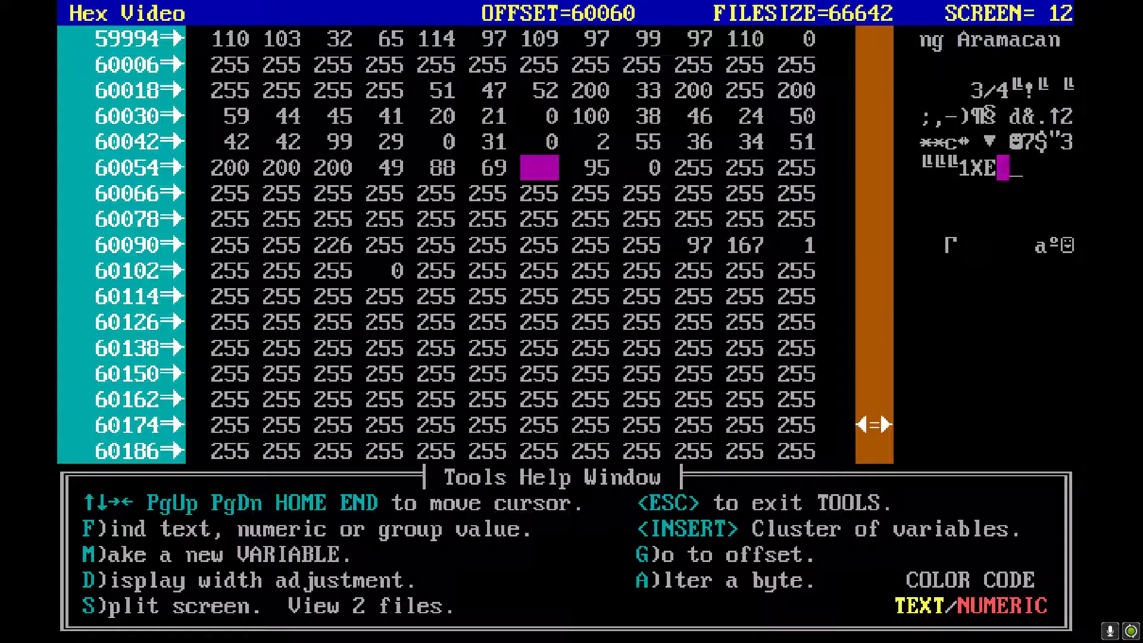
pyautogui.press('Down')
pyautogui.press('Down')
pyautogui.press('Down')
pyautogui.press('Down')
pyautogui.press('Down')
pyautogui.press('Down')
pyautogui.press('Down')
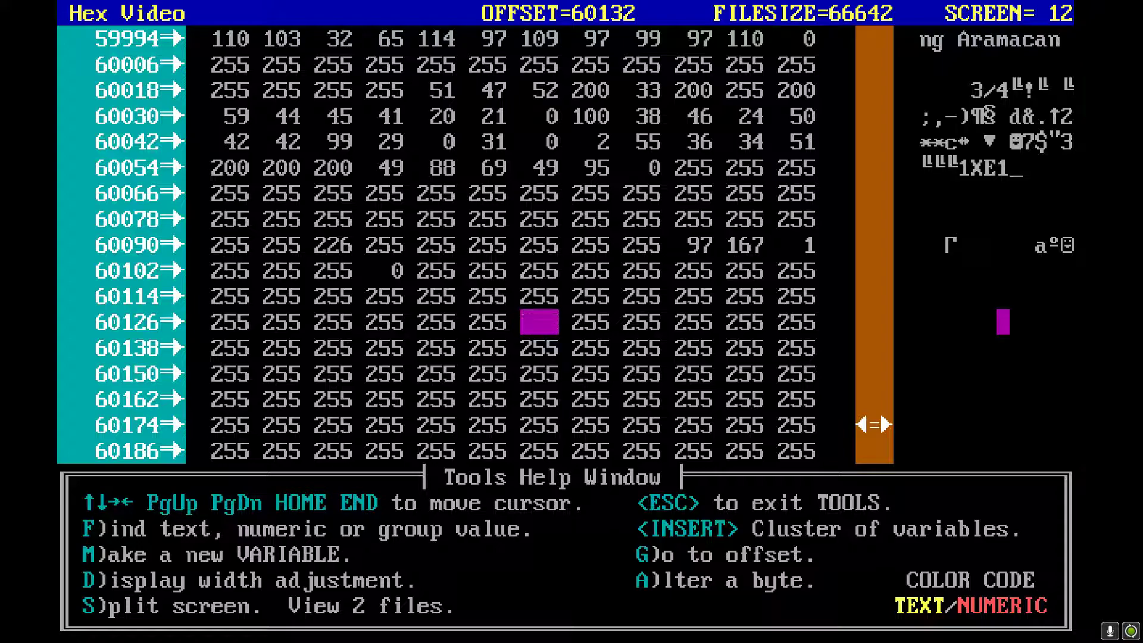
# Look further down past the filler and zero rows to the Stellerex name at offset 60264.
pyautogui.press('Down')
pyautogui.press('Down')
pyautogui.press('Down')
pyautogui.press('Down')
pyautogui.press('Down')
pyautogui.press('Down')
pyautogui.press('Down')
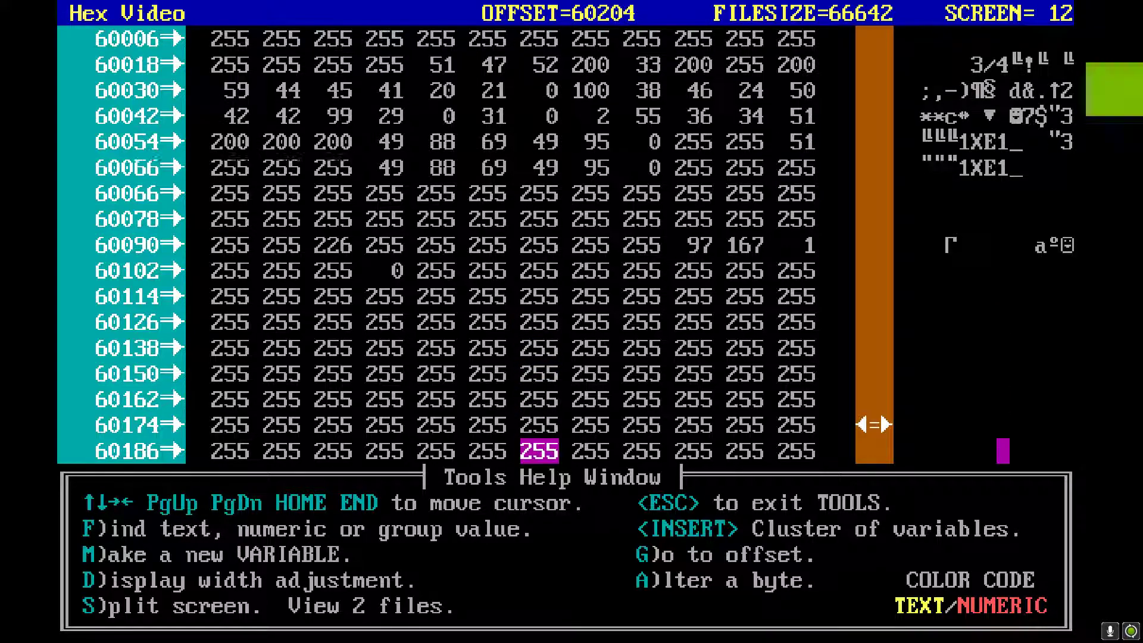
pyautogui.press('Down')
pyautogui.press('Down')
pyautogui.press('Down')
pyautogui.press('Down')
pyautogui.press('Down')
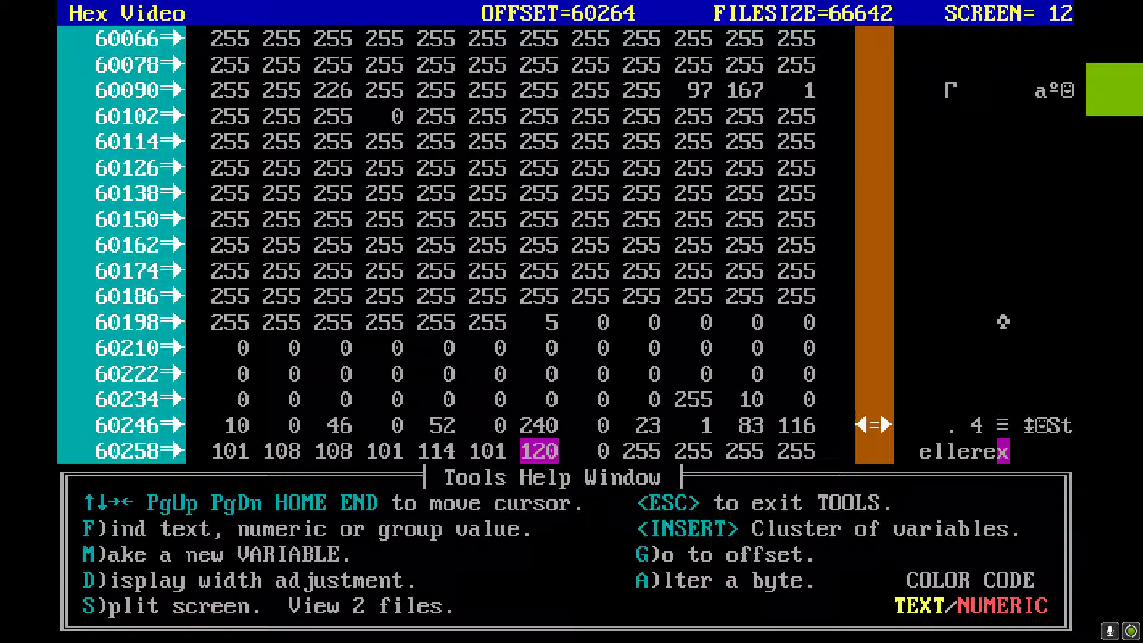
# Set the byte at offset 60244, in the row above the start of the Stellerex name, to 200.
pyautogui.press('Up')
pyautogui.press('Right')
pyautogui.press('Right')
pyautogui.press('Right')
pyautogui.press('Right')
pyautogui.press('Up')
pyautogui.press('Up')
pyautogui.write('a200')
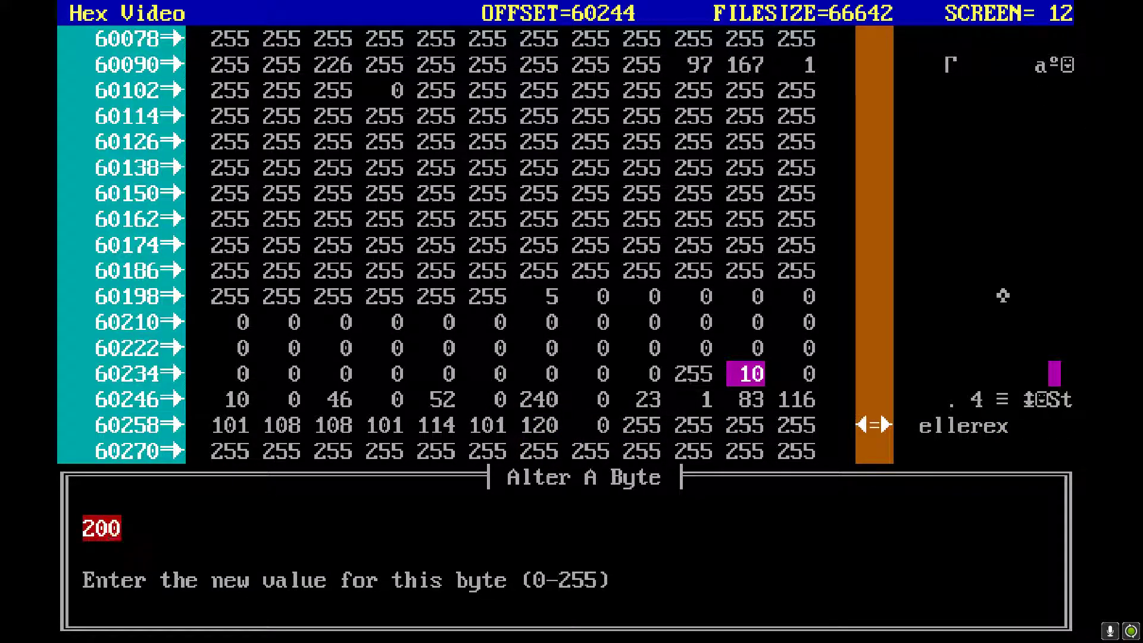
pyautogui.press('Return')
# Set the byte at offset 60246, the first in the row where the Stellerex name begins, to 200.
pyautogui.press('Down')
pyautogui.press('Left')
pyautogui.press('Left')
pyautogui.press('Left')
pyautogui.press('Left')
pyautogui.press('Left')
pyautogui.press('Left')
pyautogui.press('Left')
pyautogui.press('Left')
pyautogui.press('Left')
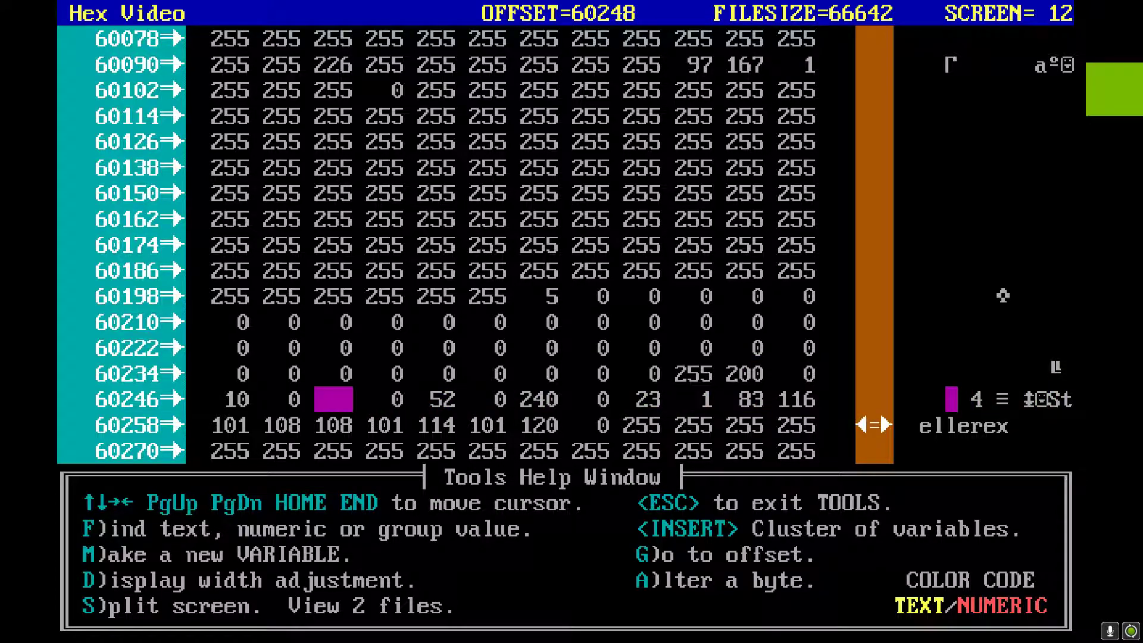
pyautogui.press('Left')
pyautogui.write('a200')
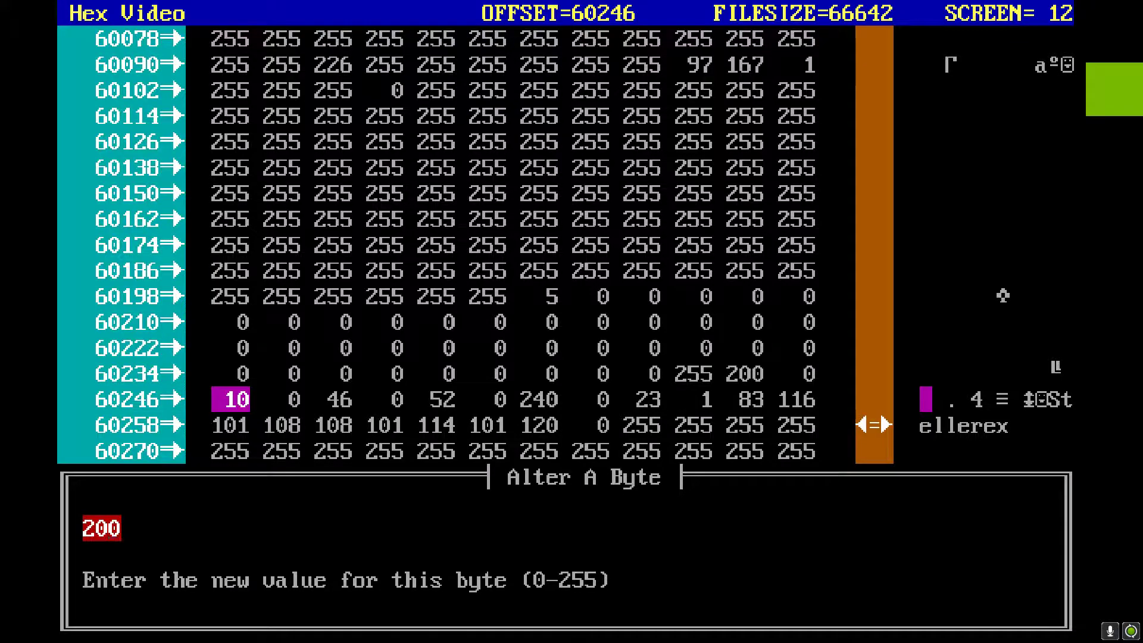
pyautogui.press('Return')
# Look through the stat rows below the Stellerex name from offset 60282 to 60318.
pyautogui.press('Down')
pyautogui.press('Down')
pyautogui.press('Down')
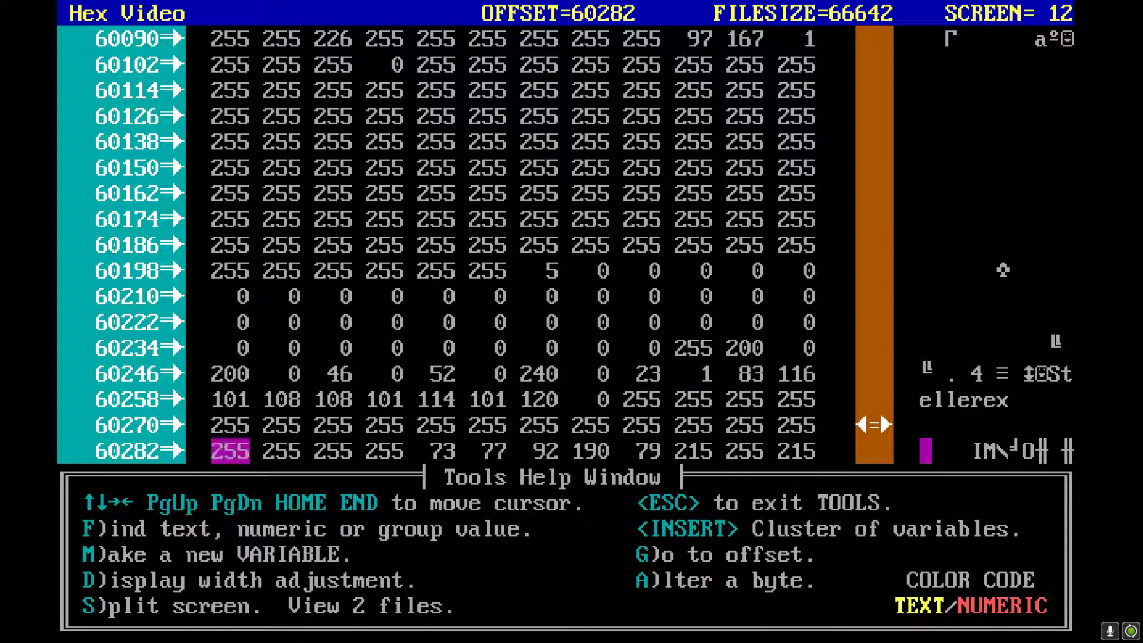
pyautogui.press('Down')
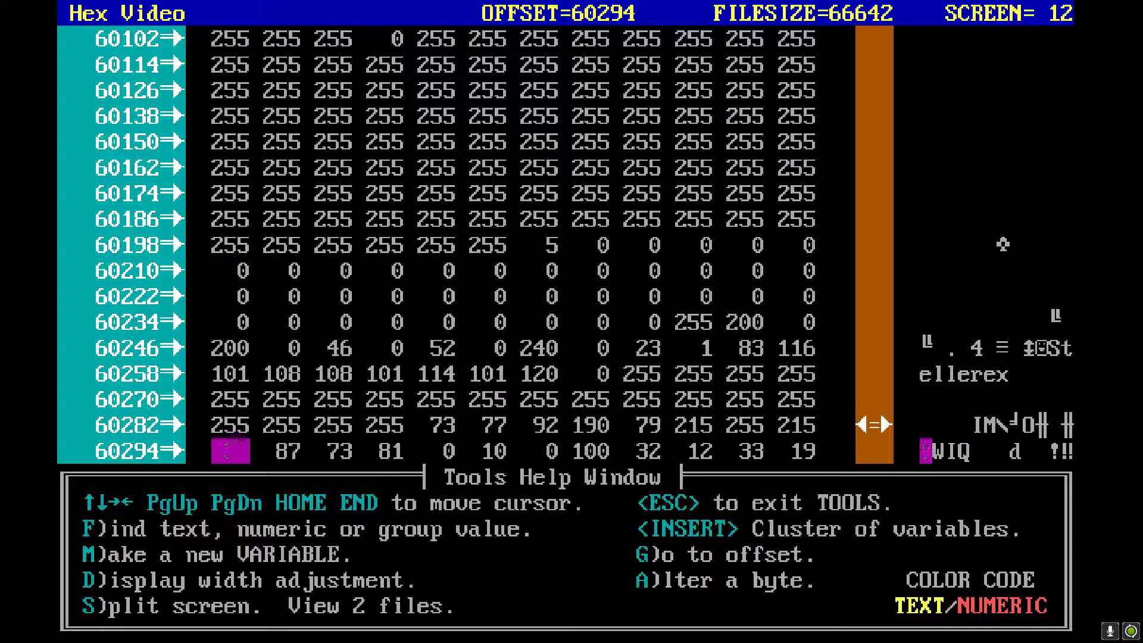
pyautogui.press('Up')
pyautogui.press('Down')
pyautogui.press('Down')
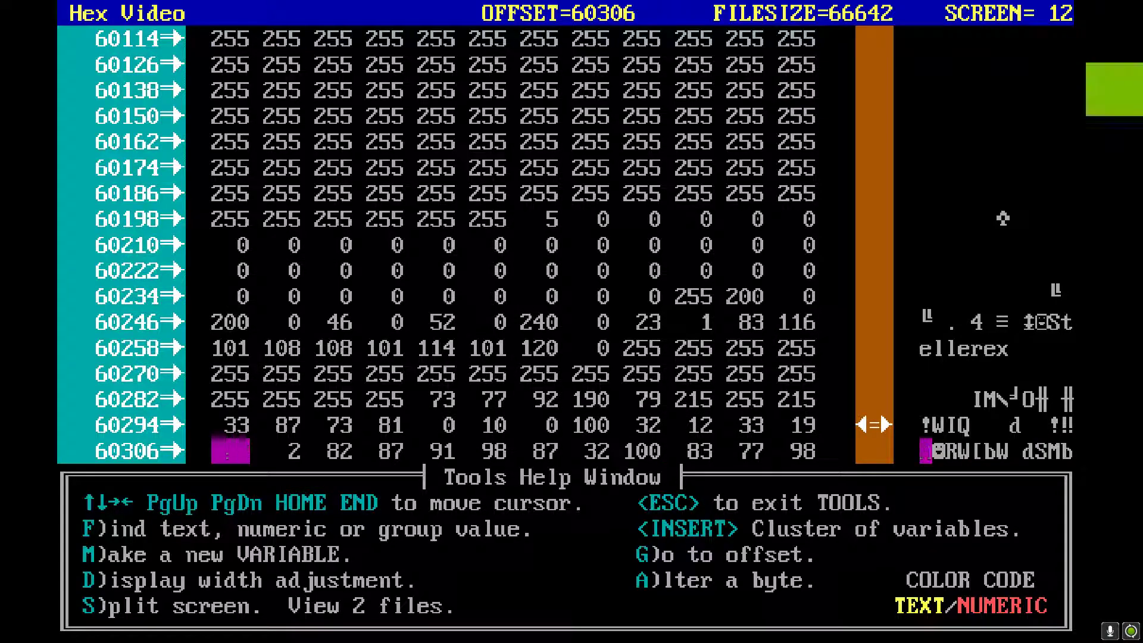
pyautogui.press('Down')
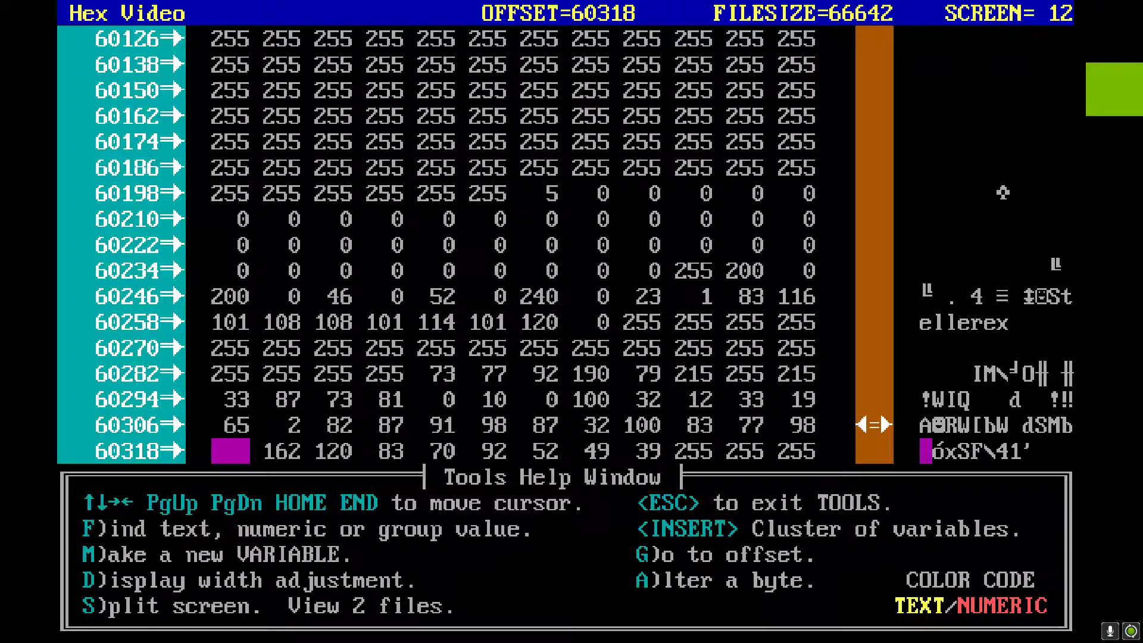
# Examine the Stellerex stat bytes along the row at offset 60306 and up to offset 60291.
pyautogui.press('Up')
pyautogui.press('Right')
pyautogui.press('Right')
pyautogui.press('Right')
pyautogui.press('Right')
pyautogui.press('Right')
pyautogui.press('Right')
pyautogui.press('Right')
pyautogui.press('Right')
pyautogui.press('Right')
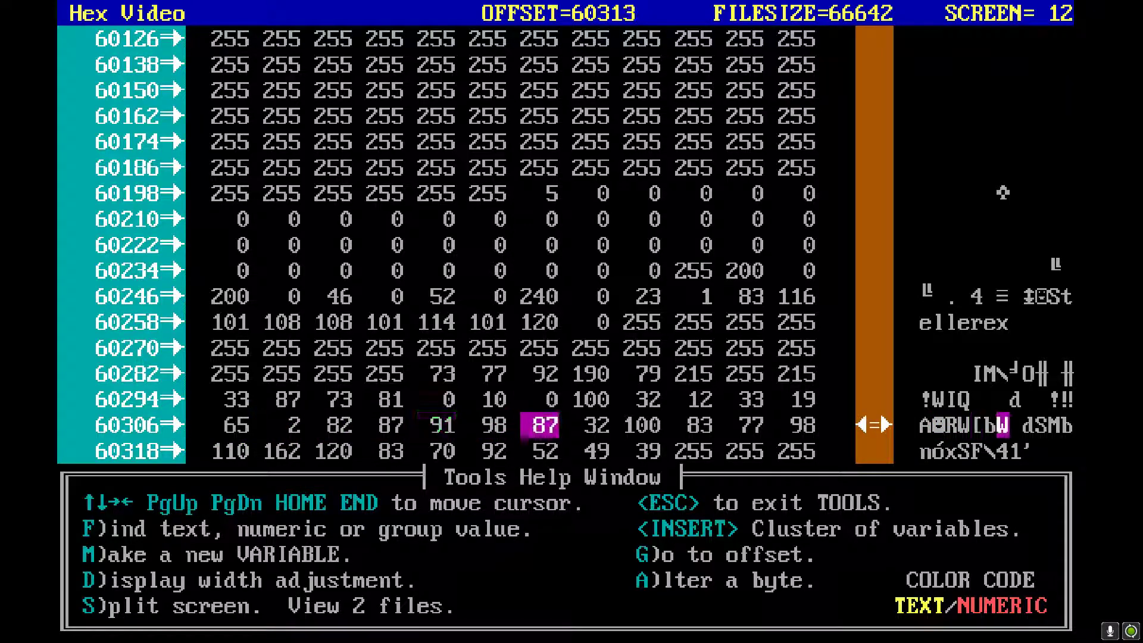
pyautogui.press('Up')
pyautogui.press('Up')
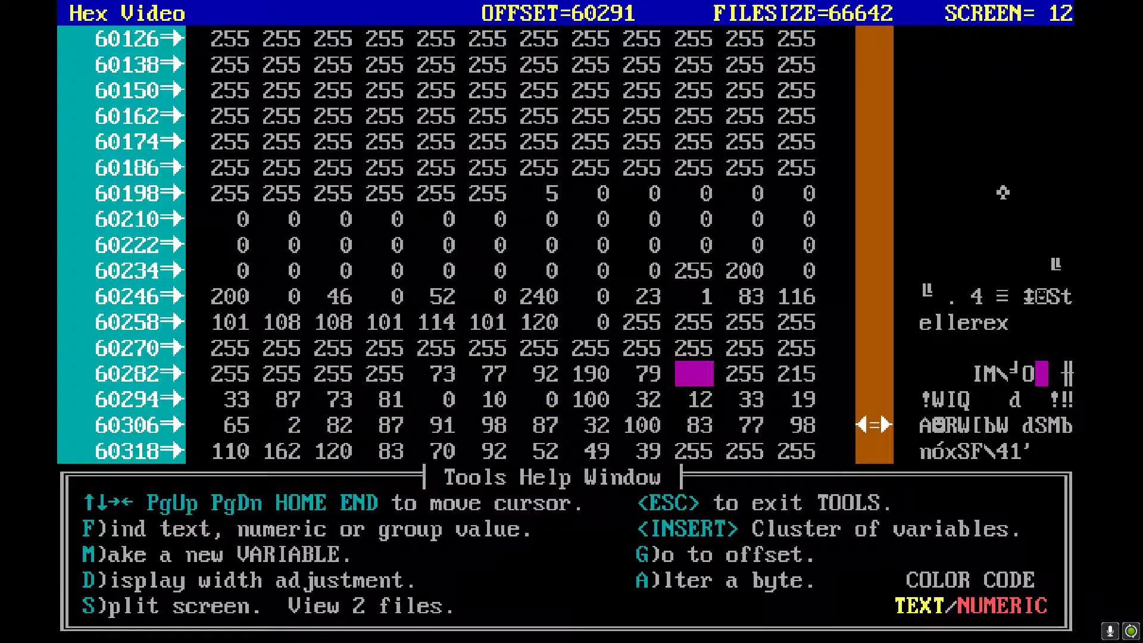
# Look down through the rows after the Stellerex stats to the start of the next record's name at offset 60519.
pyautogui.press('Down')
pyautogui.press('Down')
pyautogui.press('Down')
pyautogui.press('Down')
pyautogui.press('Down')
pyautogui.press('Down')
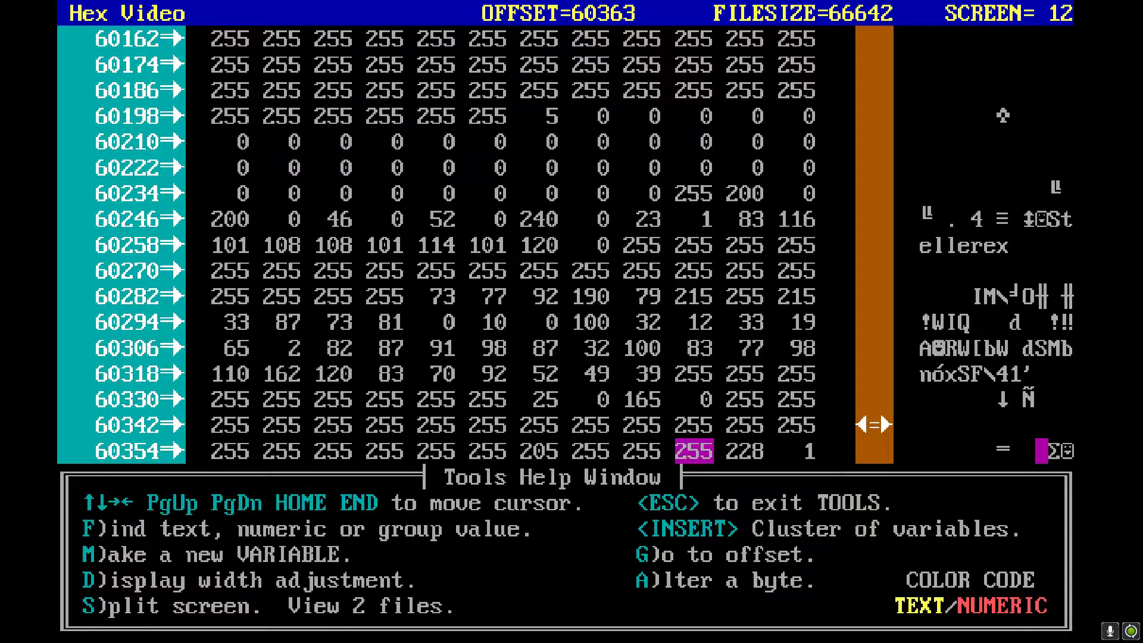
pyautogui.press('Down')
pyautogui.press('Down')
pyautogui.press('Down')
pyautogui.press('Down')
pyautogui.press('Down')
pyautogui.press('Down')
pyautogui.press('Down')
pyautogui.press('Down')
pyautogui.press('Down')
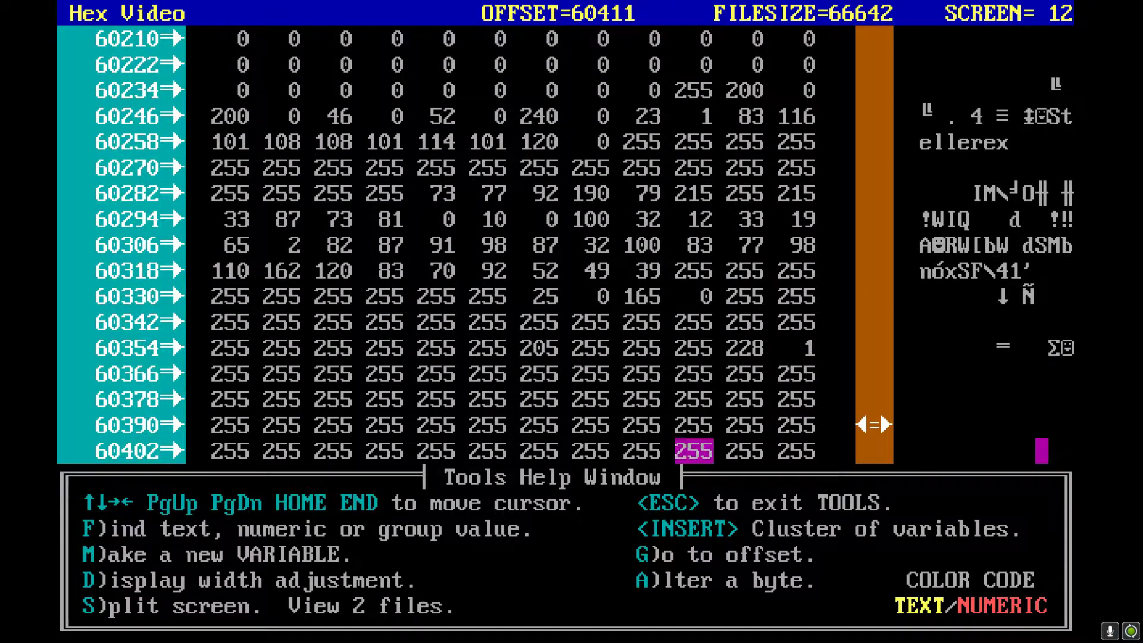
pyautogui.press('Down')
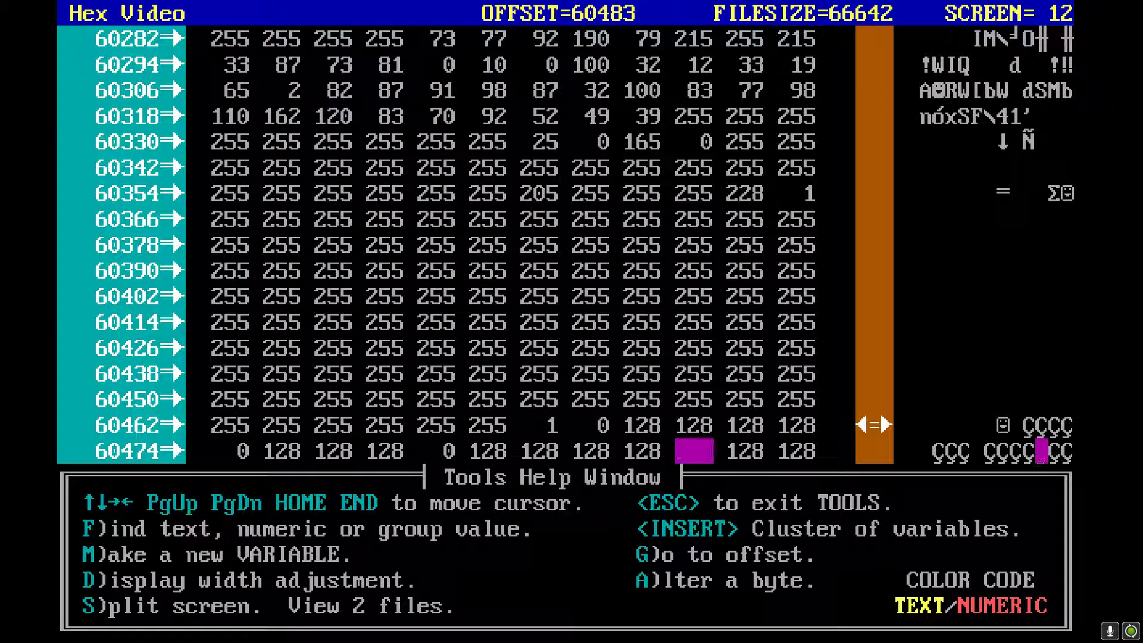
pyautogui.press('Down')
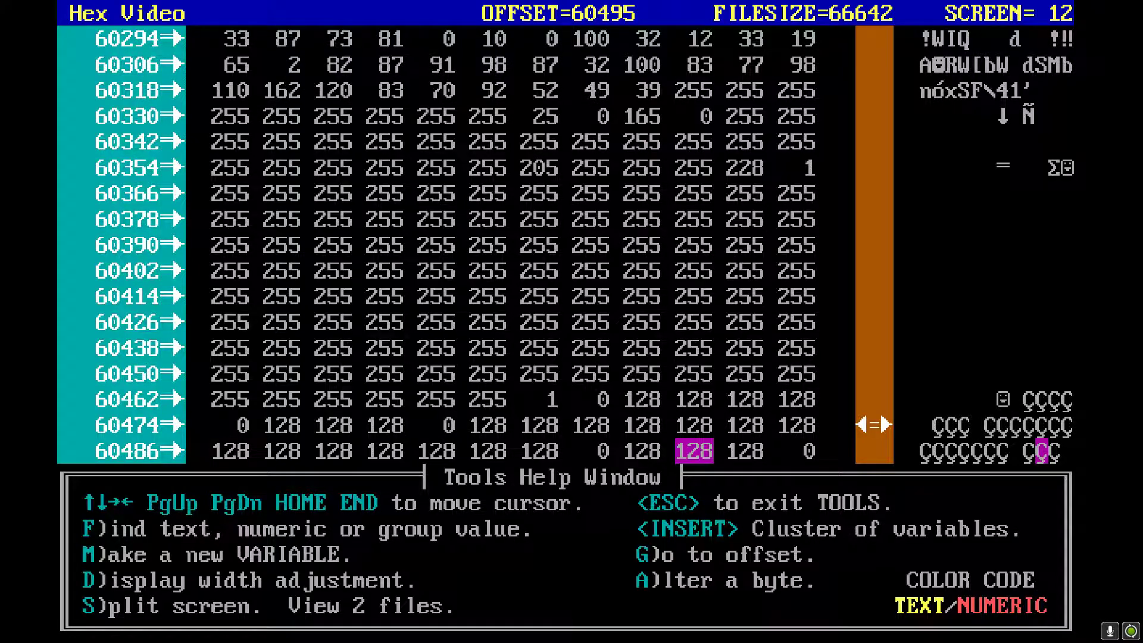
pyautogui.press('Down')
pyautogui.press('Down')
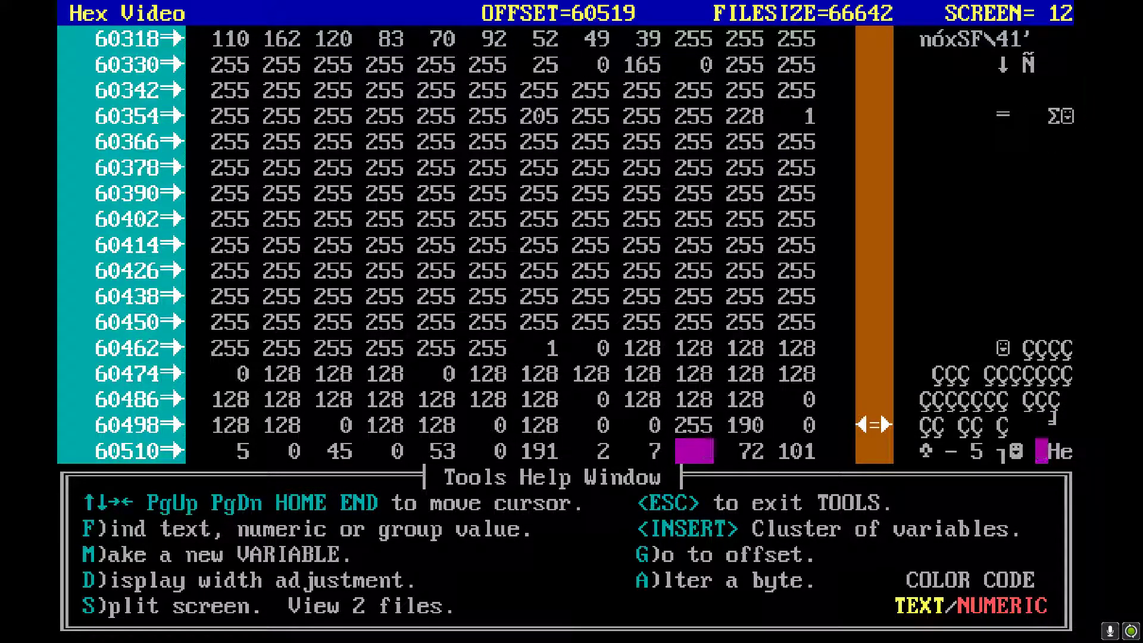
# Set the byte at offset 60510, shortly before the Heltura name, to 190.
pyautogui.press('Up')
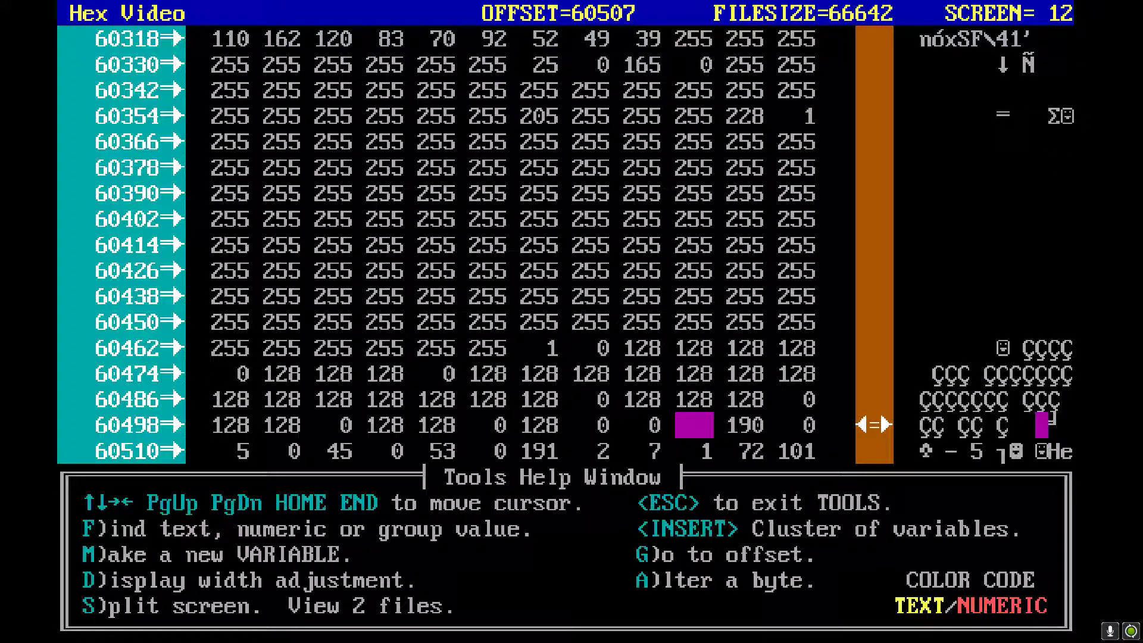
pyautogui.press('Right')
pyautogui.press('Right')
pyautogui.press('Right')
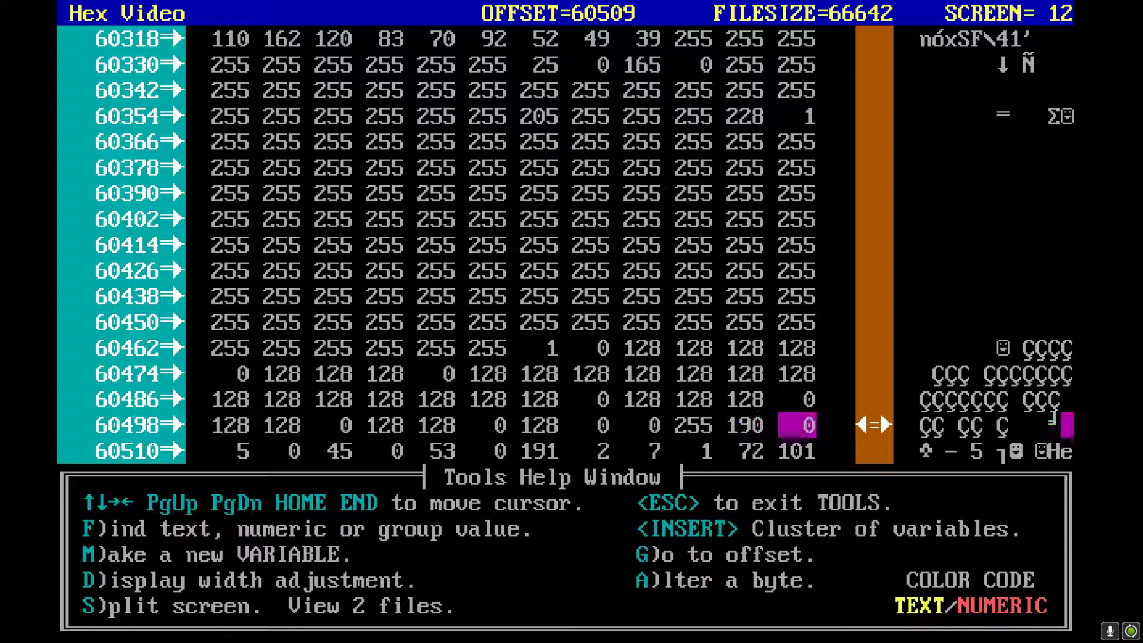
pyautogui.write('a')
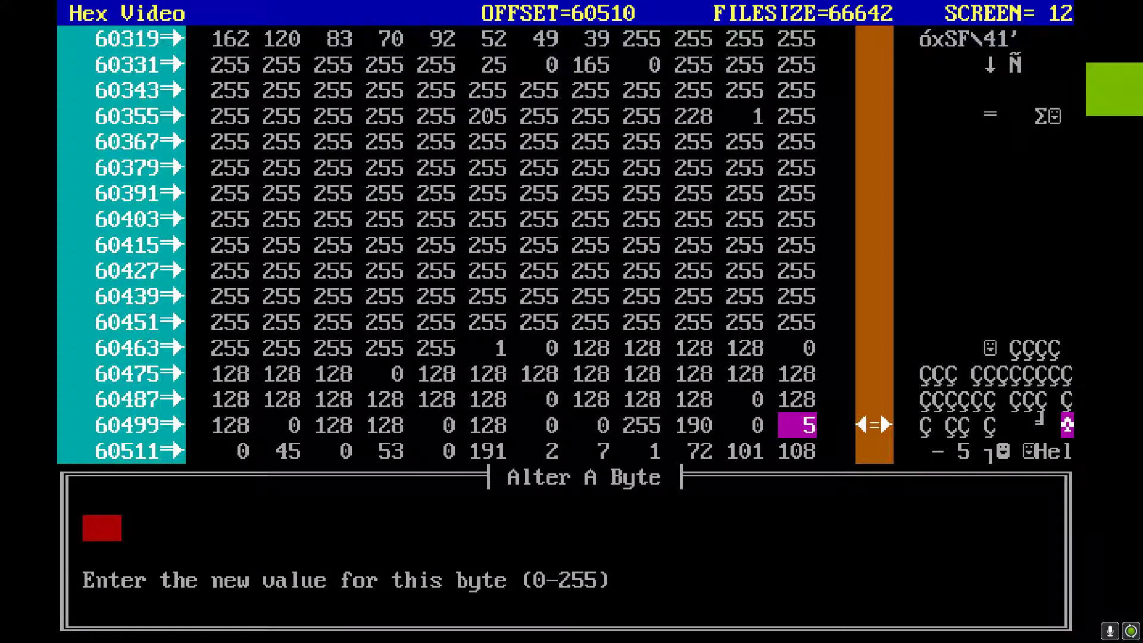
pyautogui.write('190')
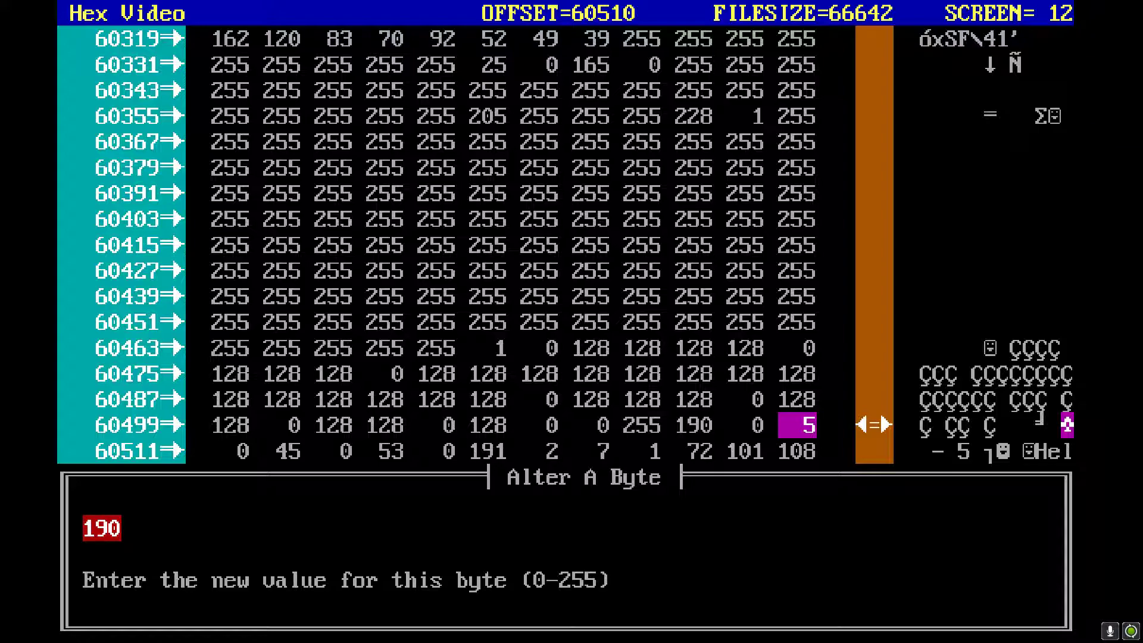
pyautogui.press('Return')
# Look through the Heltura name and stat rows down to the row at offset 60583.
pyautogui.press('Down')
pyautogui.press('Down')
pyautogui.press('Down')
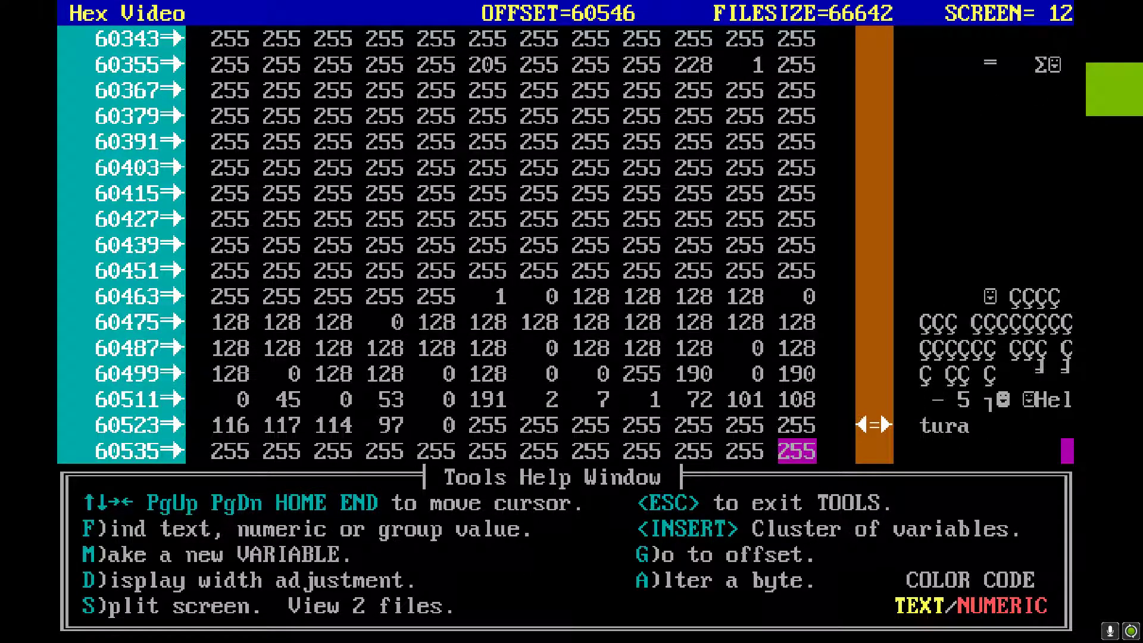
pyautogui.press('Down')
pyautogui.press('Down')
pyautogui.press('Down')
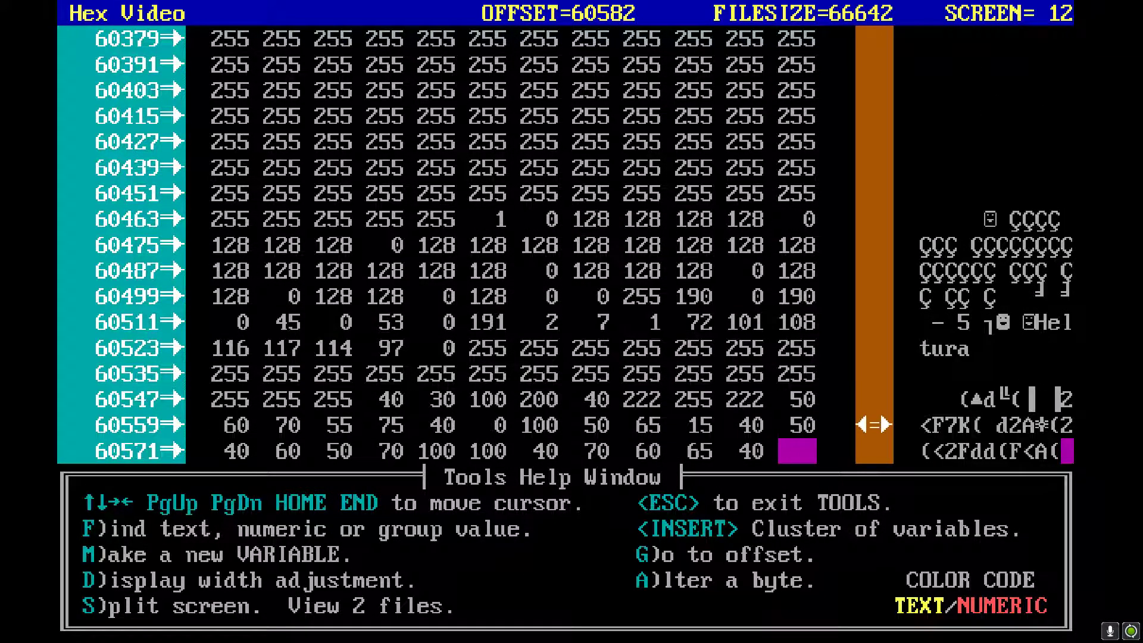
pyautogui.press('Down')
# Examine the Heltura stat bytes from offset 60569 back up to offset 60555.
pyautogui.press('Up')
pyautogui.press('Up')
pyautogui.press('Left')
pyautogui.press('Left')
pyautogui.press('Left')
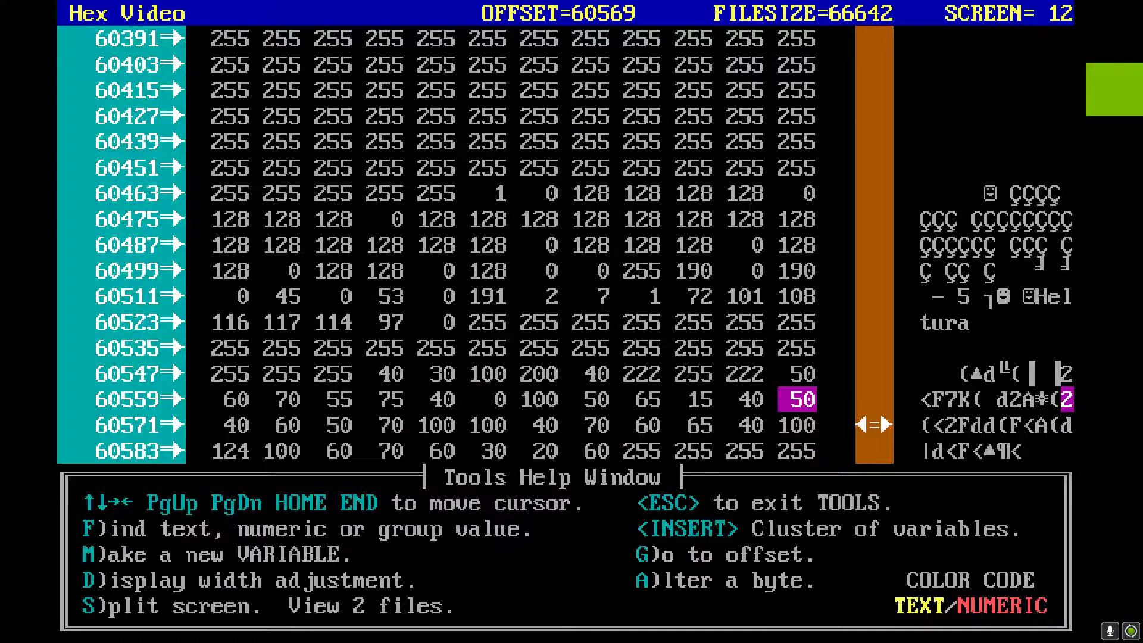
pyautogui.press('Left')
pyautogui.press('Left')
pyautogui.press('Up')
pyautogui.press('Right')
pyautogui.press('Right')
pyautogui.press('Right')
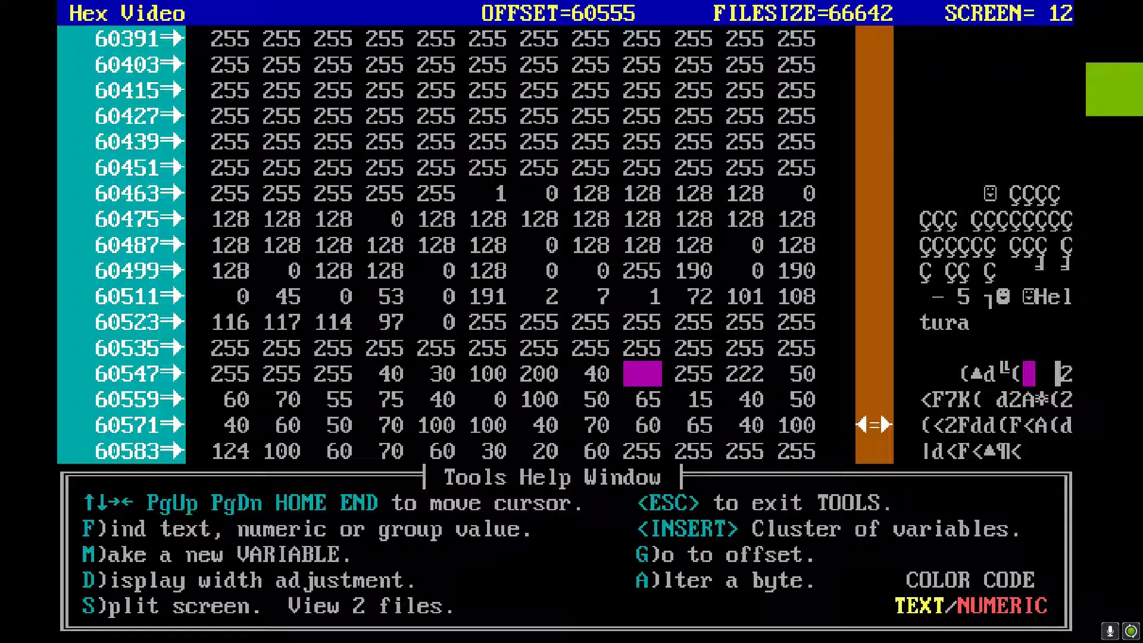
# Look down through the rows after the Heltura stats to the Ventrax Knights name at offset 60795.
pyautogui.press('Down')
pyautogui.press('Down')
pyautogui.press('Down')
pyautogui.press('Down')
pyautogui.press('Down')
pyautogui.press('Down')
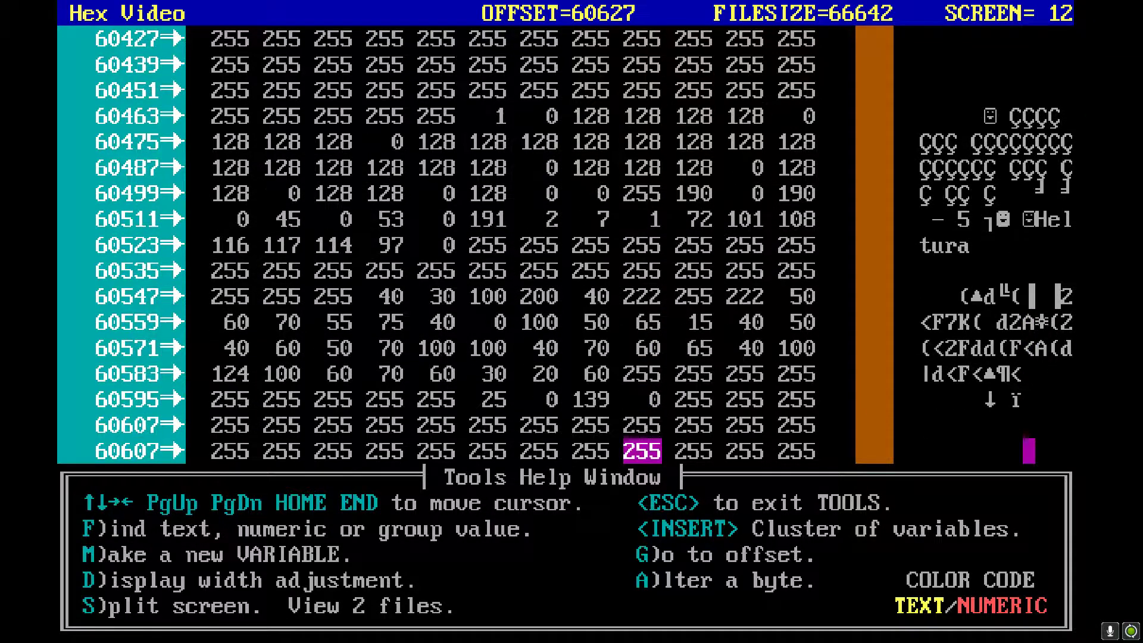
pyautogui.press('Down')
pyautogui.press('Down')
pyautogui.press('Down')
pyautogui.press('Down')
pyautogui.press('Down')
pyautogui.press('Down')
pyautogui.press('Down')
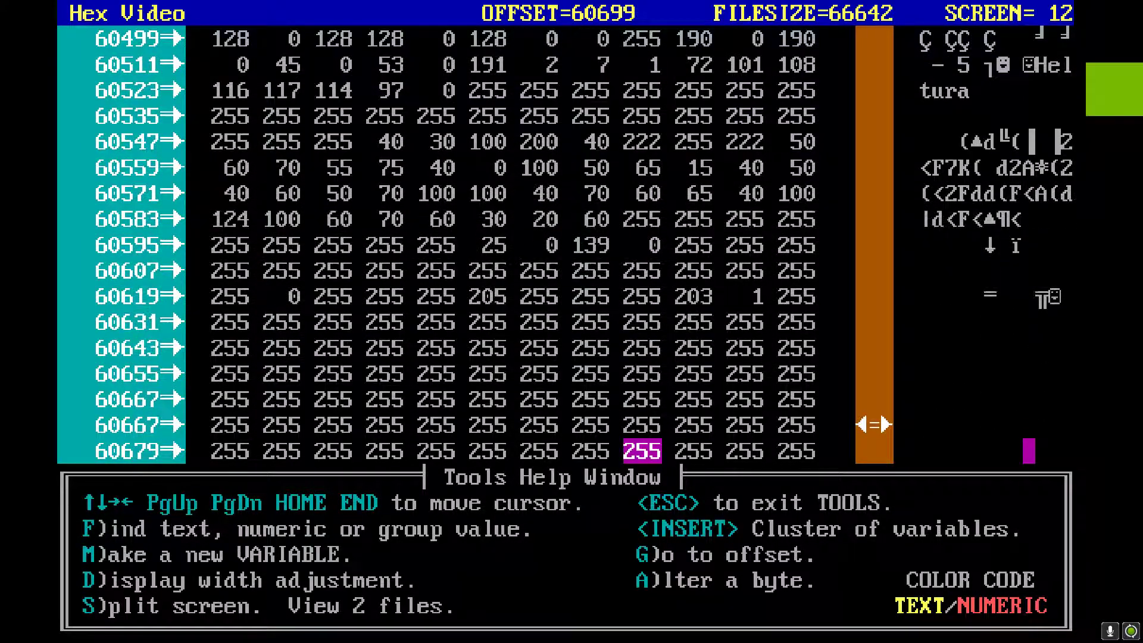
pyautogui.press('Down')
pyautogui.press('Down')
pyautogui.press('Down')
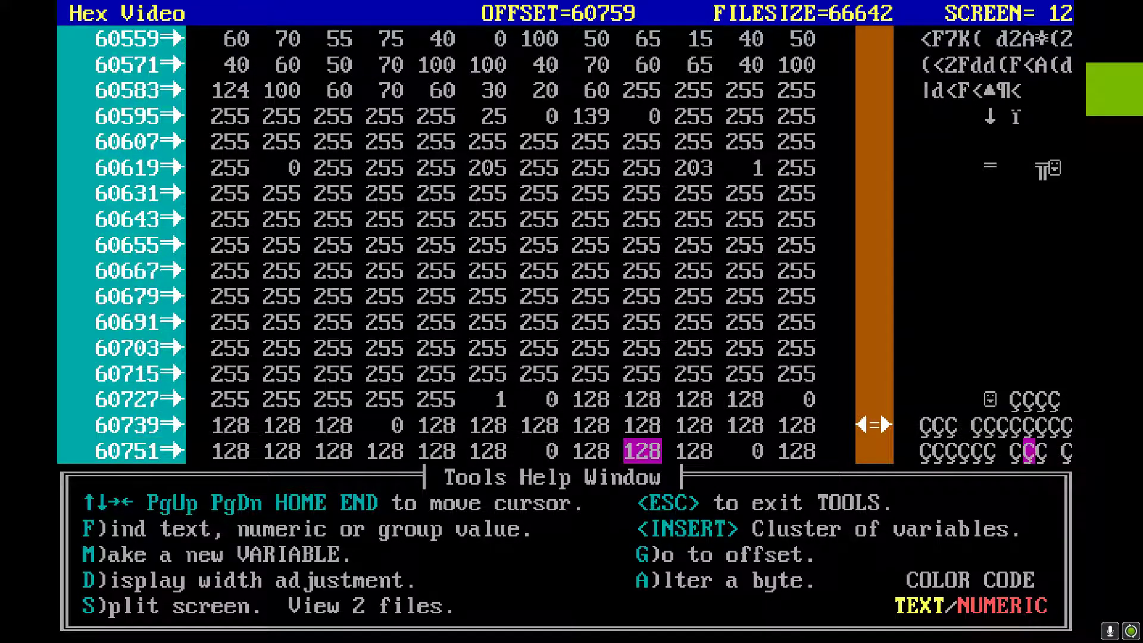
pyautogui.press('Down')
pyautogui.press('Down')
pyautogui.press('Down')
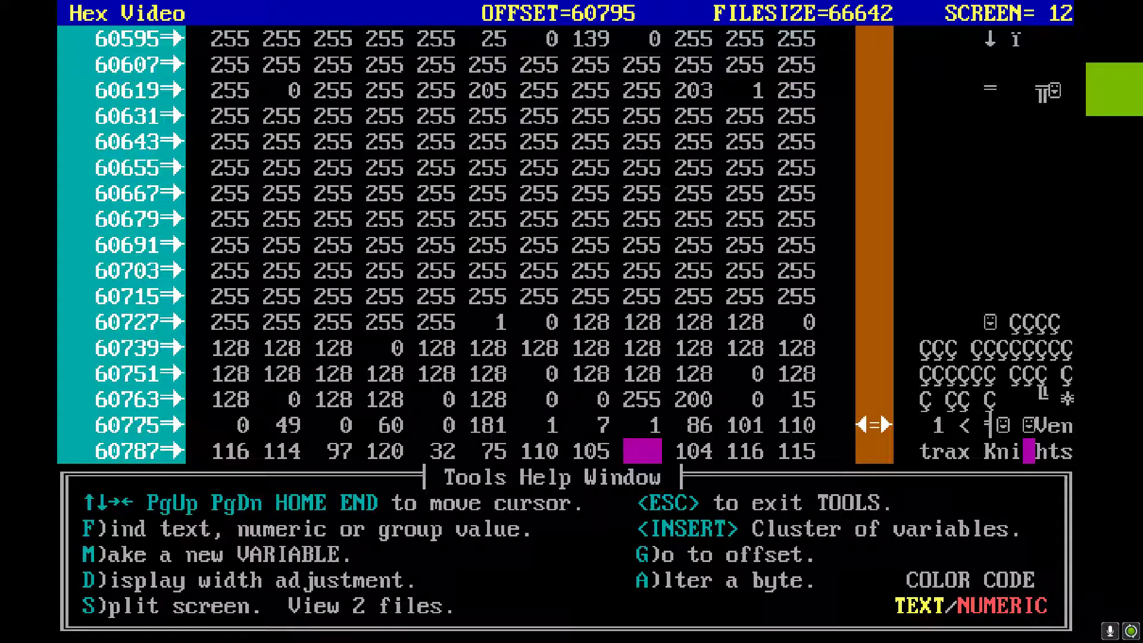
# Set the byte at offset 60774, in the row above the start of the Ventrax Knights name, to 200.
pyautogui.press('Up')
pyautogui.press('Up')
pyautogui.press('Right')
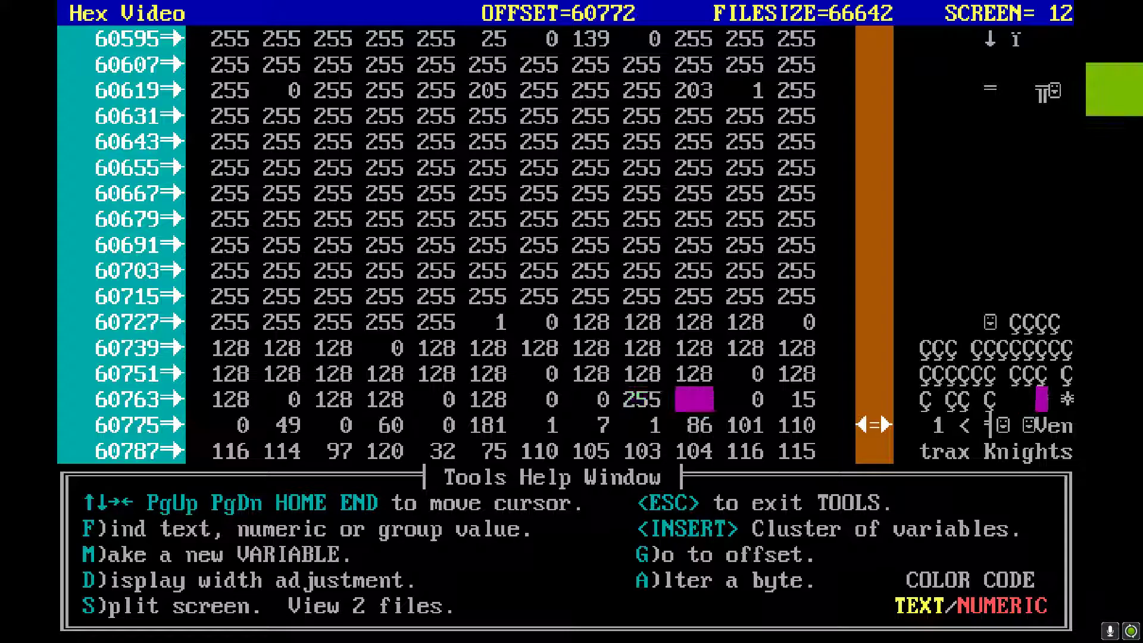
pyautogui.press('Right')
pyautogui.press('Right')
pyautogui.write('a200')
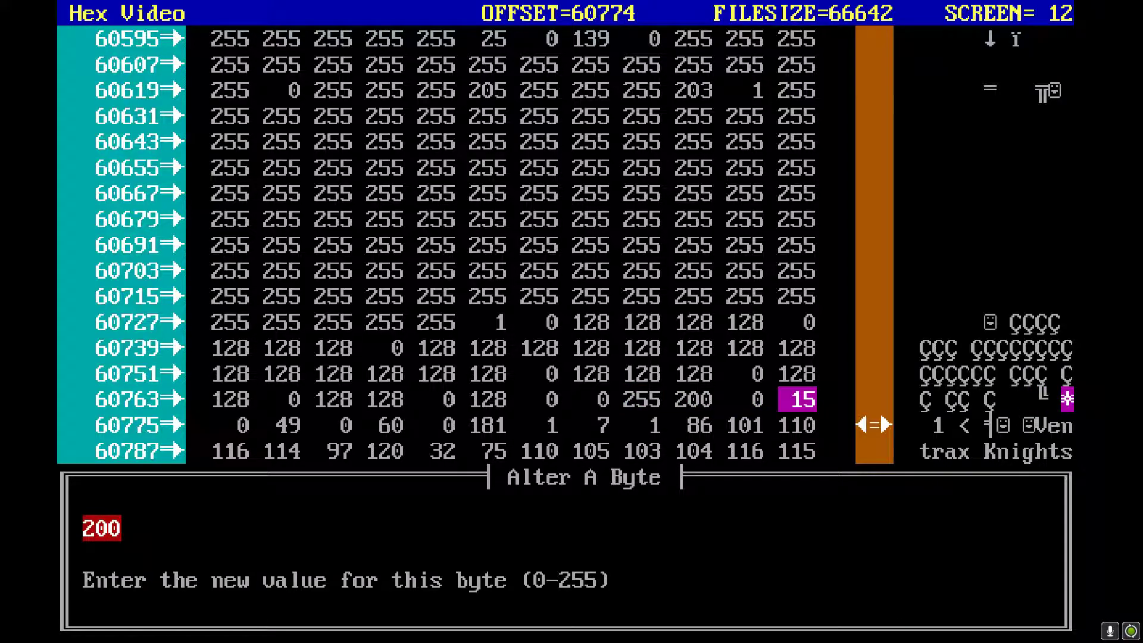
pyautogui.press('Return')
# Look through the Ventrax Knights name and stat rows down to offset 60858.
pyautogui.press('Down')
pyautogui.press('Down')
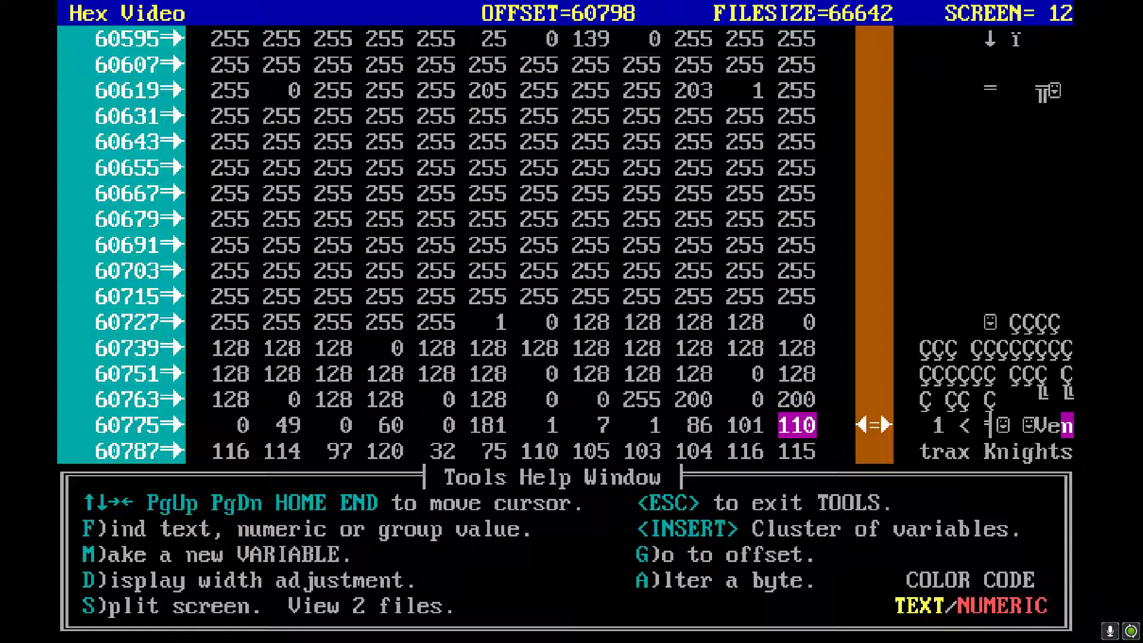
pyautogui.press('Down')
pyautogui.press('Down')
pyautogui.press('Down')
pyautogui.press('Down')
pyautogui.press('Down')
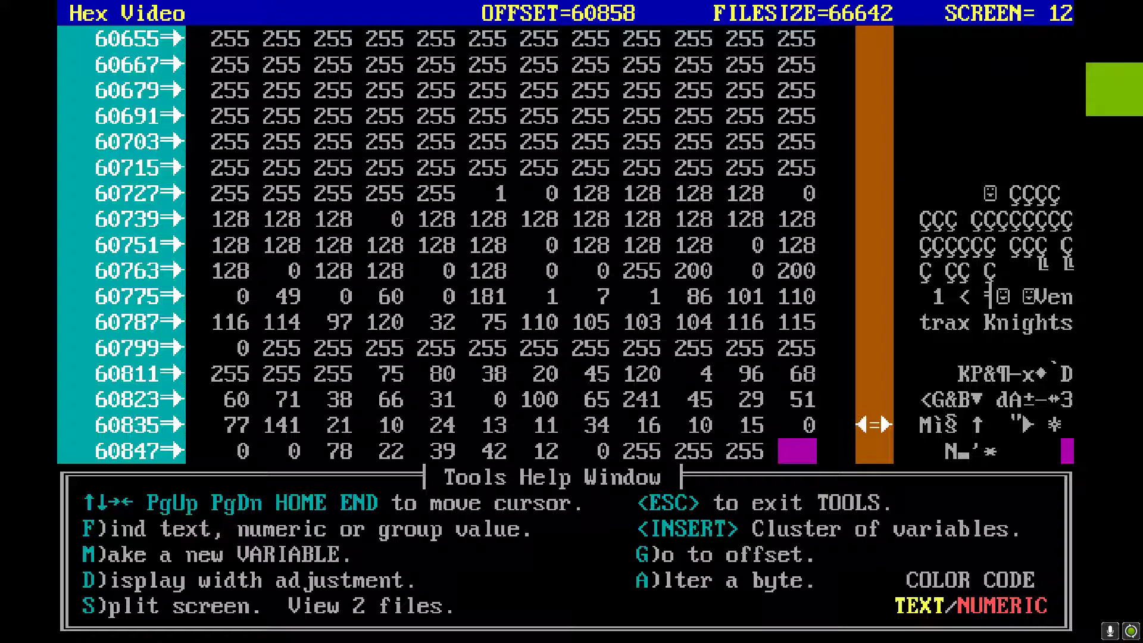
# Set the byte at offset 60820, in the first stat row of the Ventrax Knights, to 5.
pyautogui.press('Left')
pyautogui.press('Up')
pyautogui.press('Up')
pyautogui.press('Up')
pyautogui.press('Up')
pyautogui.press('Left')
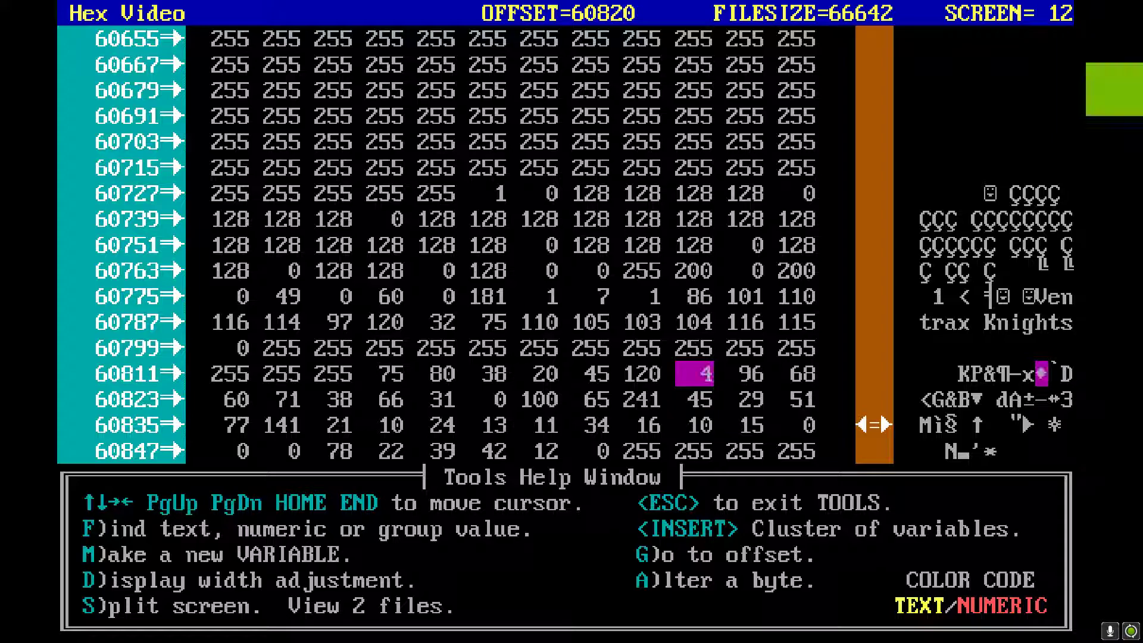
pyautogui.write('a5')
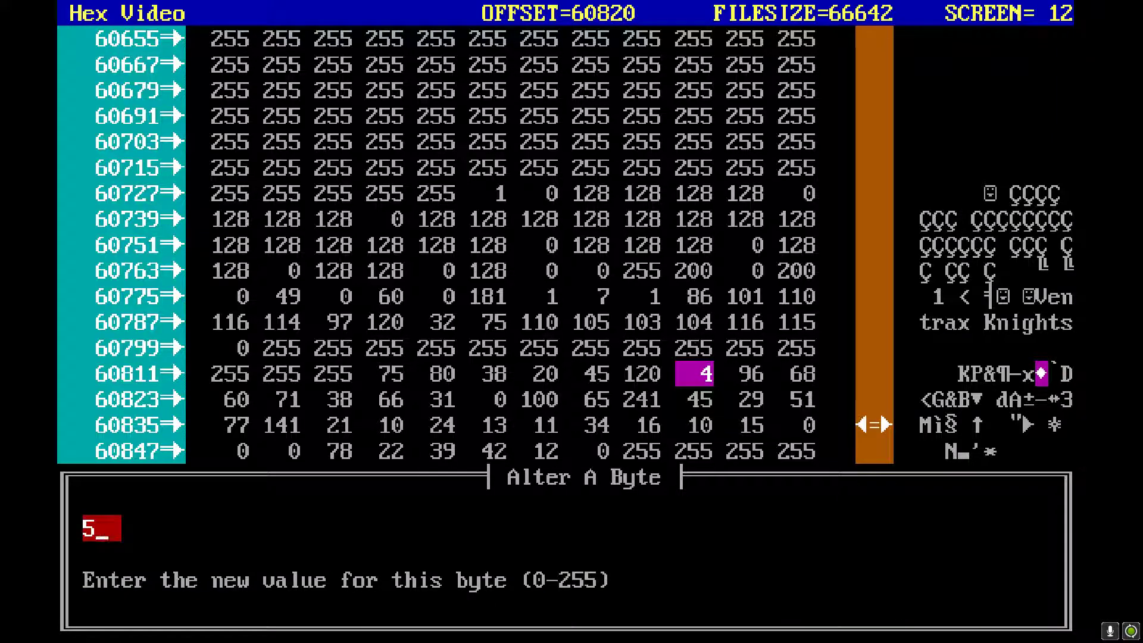
pyautogui.press('Return')
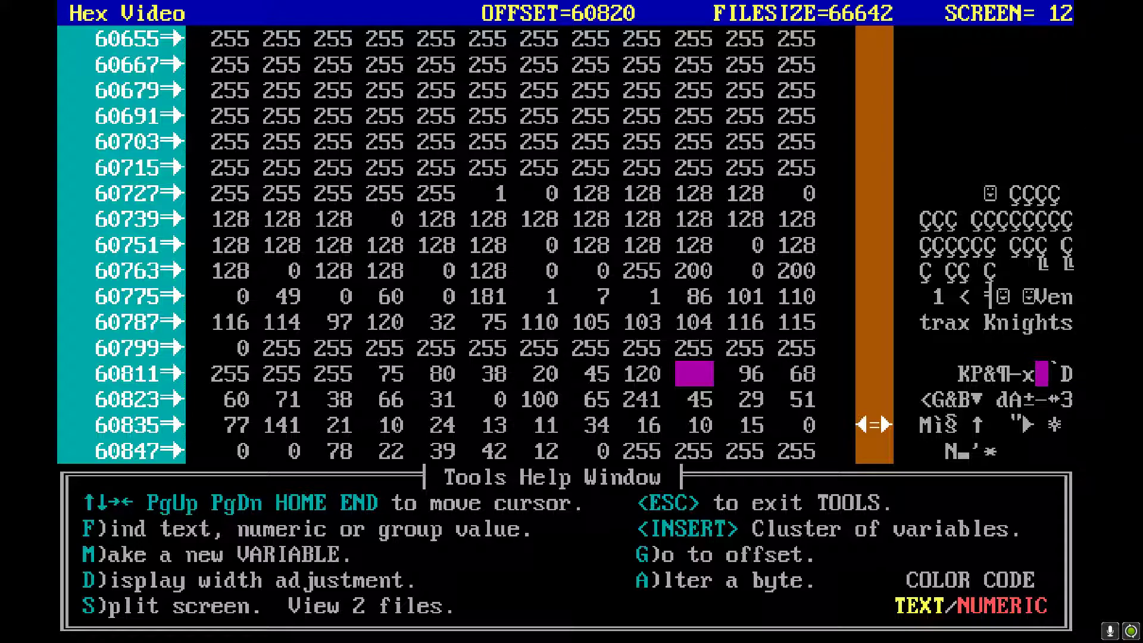
# Set the Ventrax Knights stat bytes at offsets 60819 and 60821 to 200.
pyautogui.press('Left')
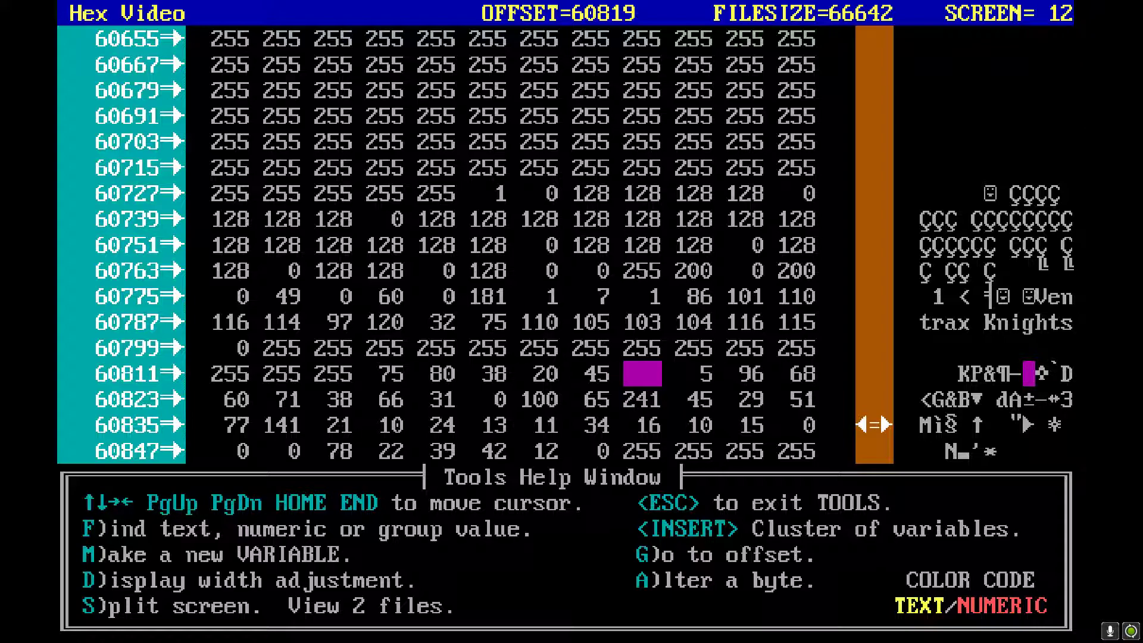
pyautogui.write('a200')
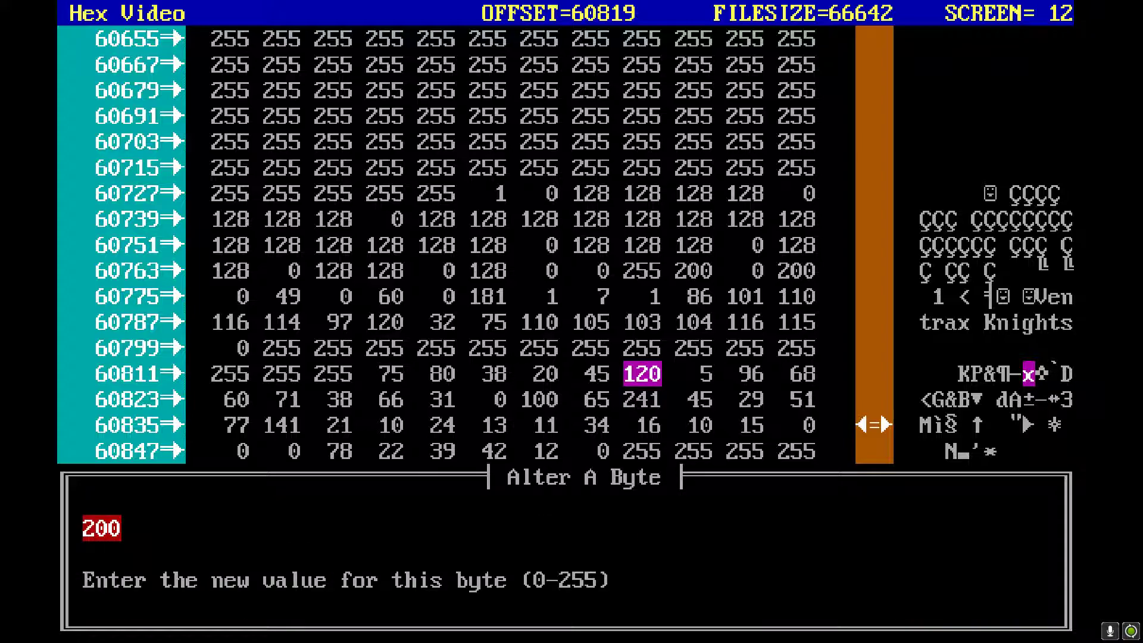
pyautogui.press('Return')
pyautogui.press('Right')
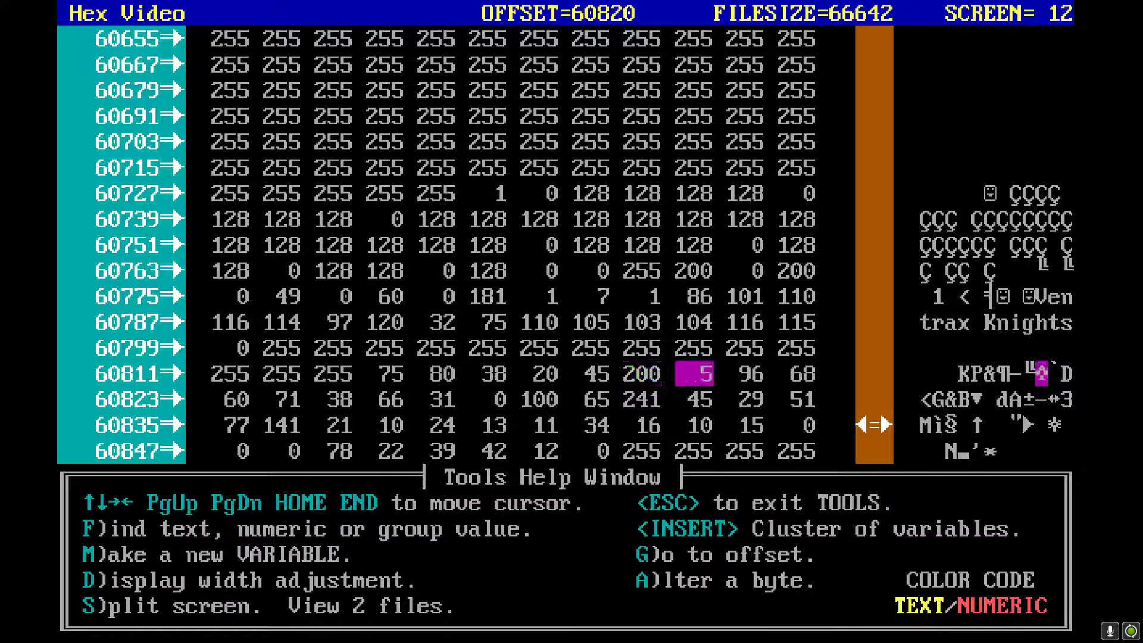
pyautogui.press('Right')
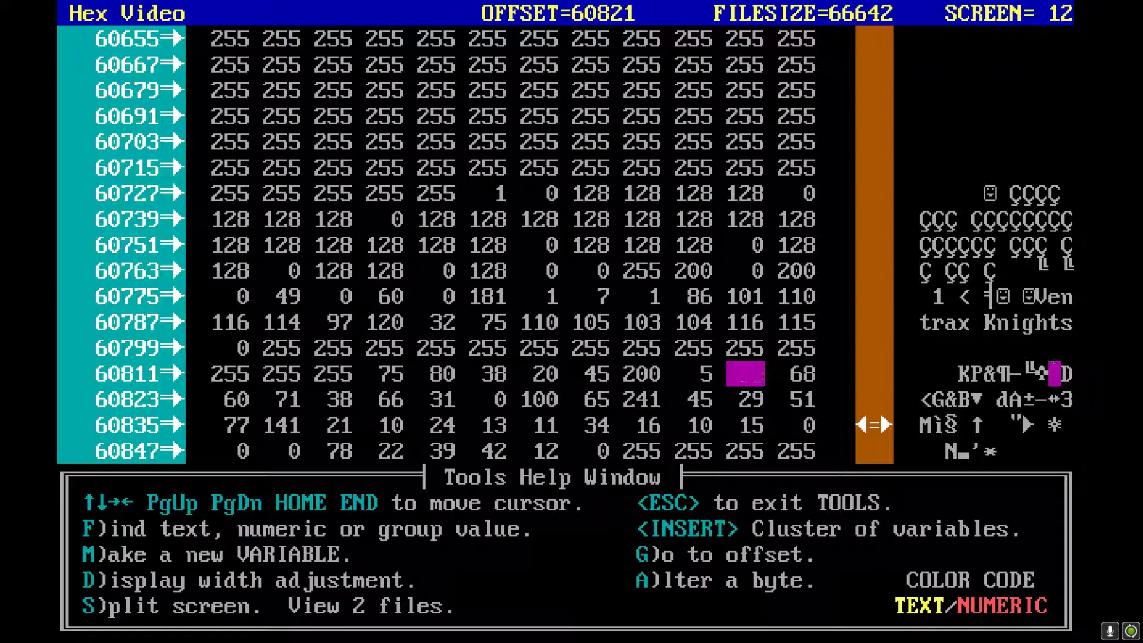
pyautogui.write('a200')
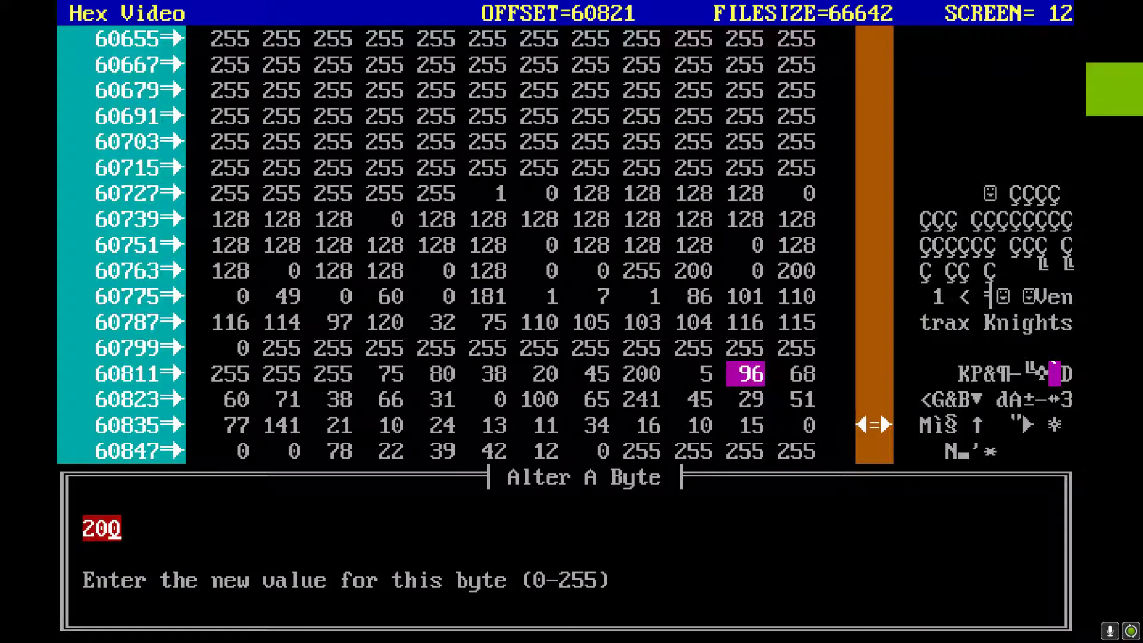
pyautogui.press('Return')
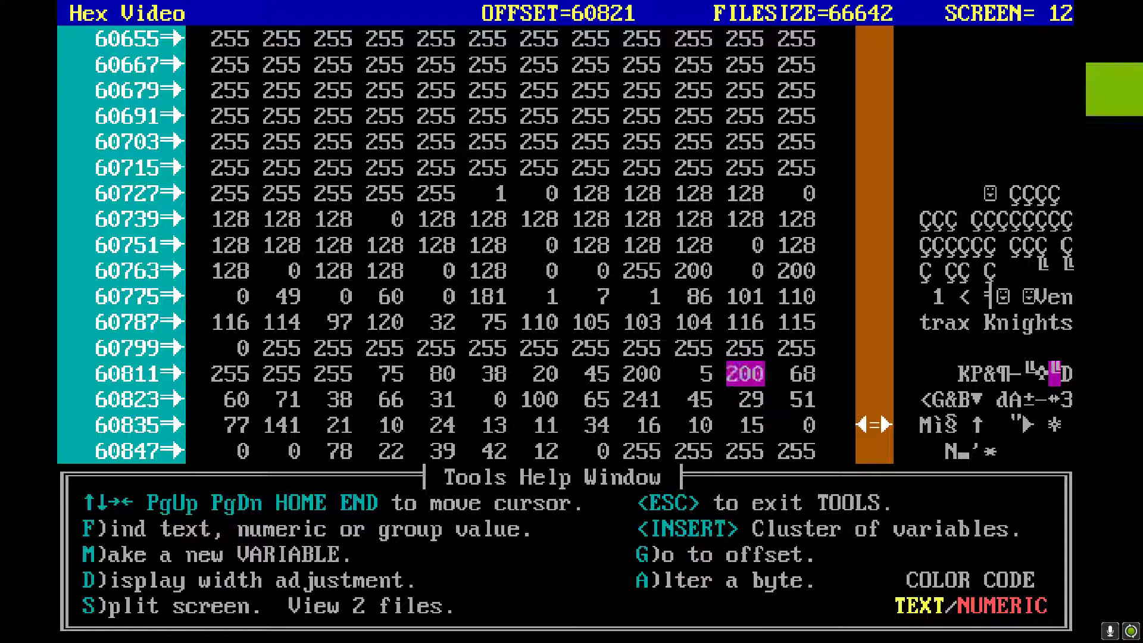
# Look down through the rows after the Ventrax Knights stats to the Peris Havenace name at offset 61061.
pyautogui.press('Down')
pyautogui.press('Down')
pyautogui.press('Down')
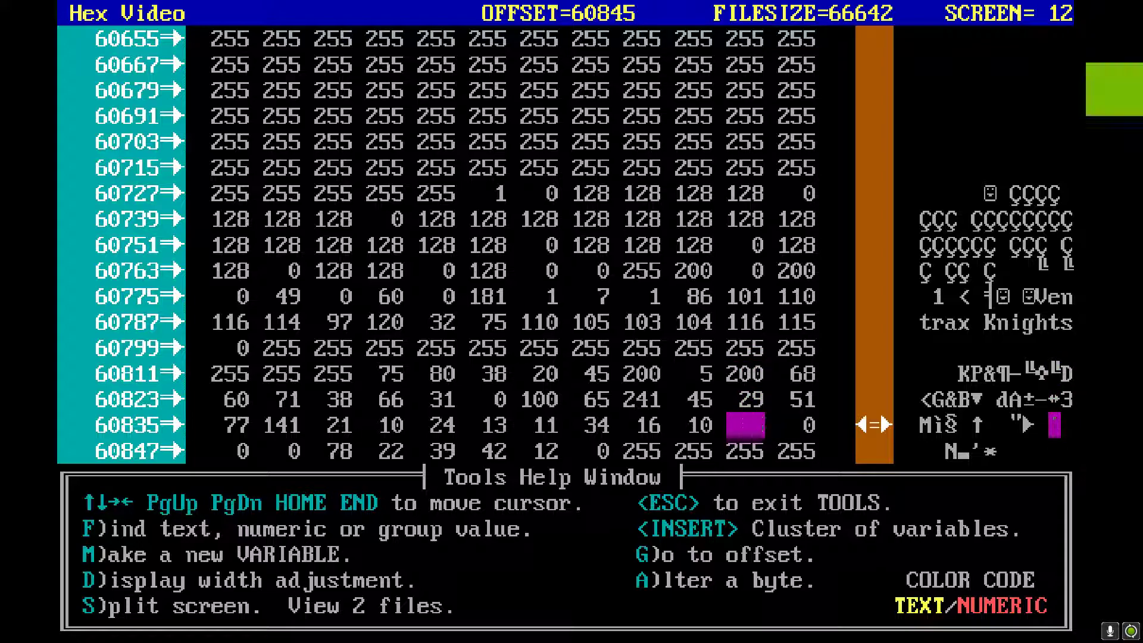
pyautogui.press('Down')
pyautogui.press('Down')
pyautogui.press('Down')
pyautogui.press('Down')
pyautogui.press('Down')
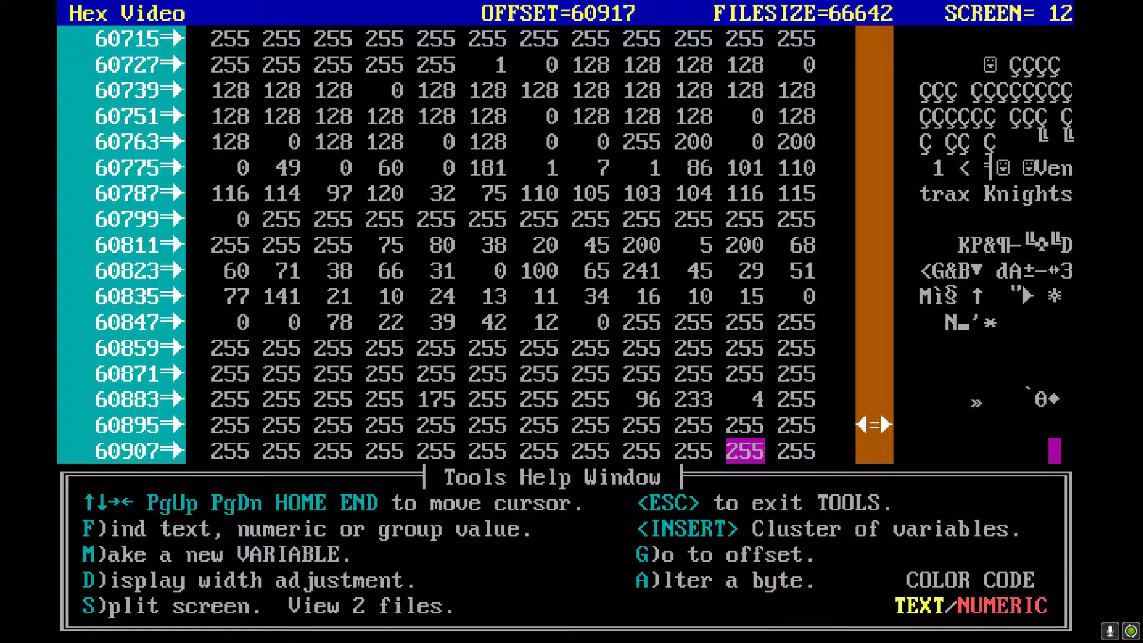
pyautogui.press('Down')
pyautogui.press('Down')
pyautogui.press('Down')
pyautogui.press('Down')
pyautogui.press('Down')
pyautogui.press('Down')
pyautogui.press('Down')
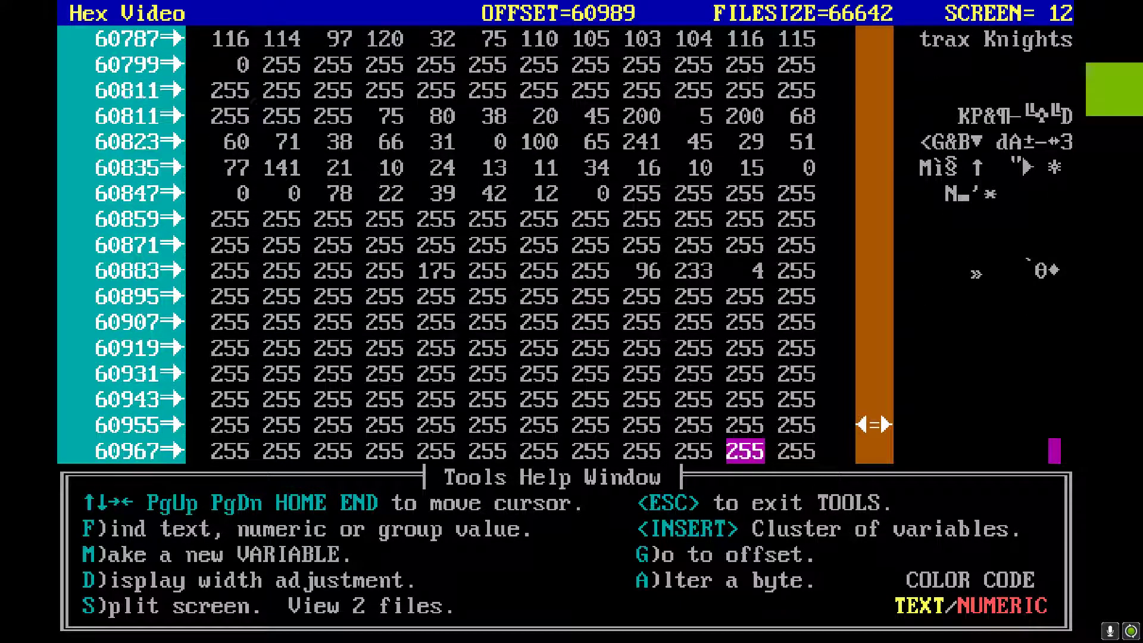
pyautogui.press('Down')
pyautogui.press('Down')
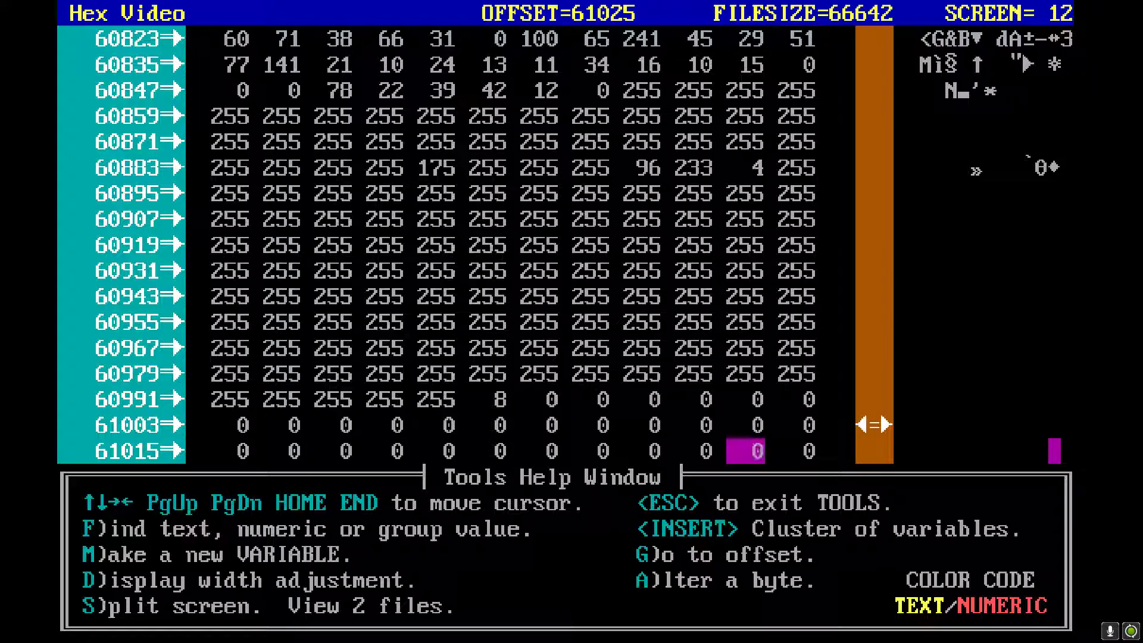
pyautogui.press('Down')
pyautogui.press('Down')
pyautogui.press('Down')
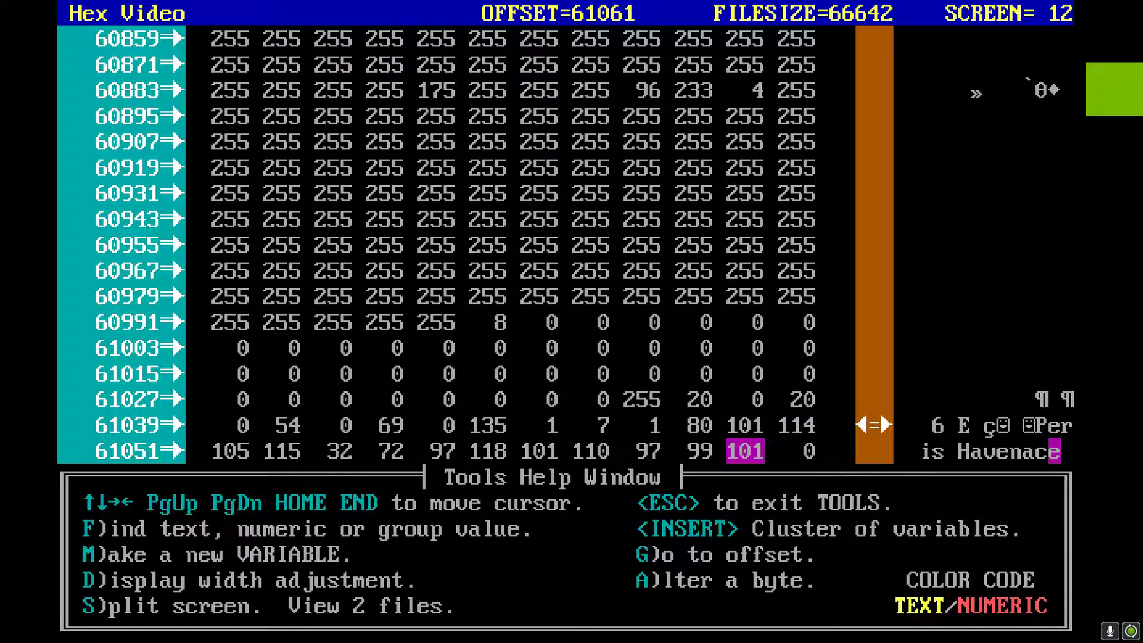
# Examine the bytes at offsets 61037 and 61036 before the Peris Havenace name, and the stat rows below it down to offset 61096.
pyautogui.press('Up')
pyautogui.press('Up')
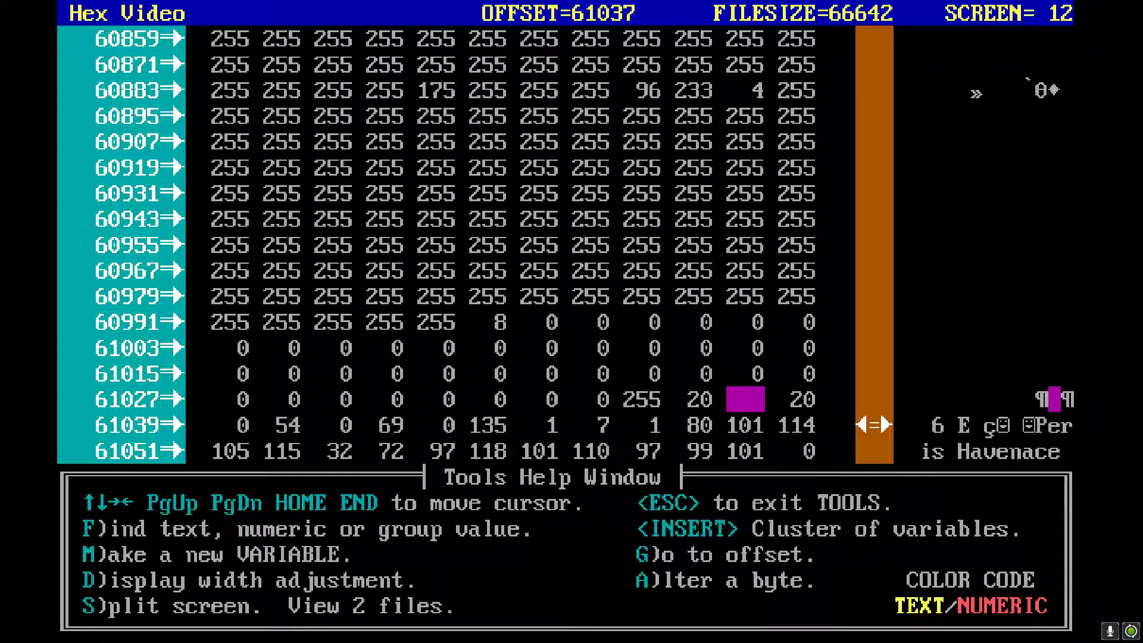
pyautogui.press('Left')
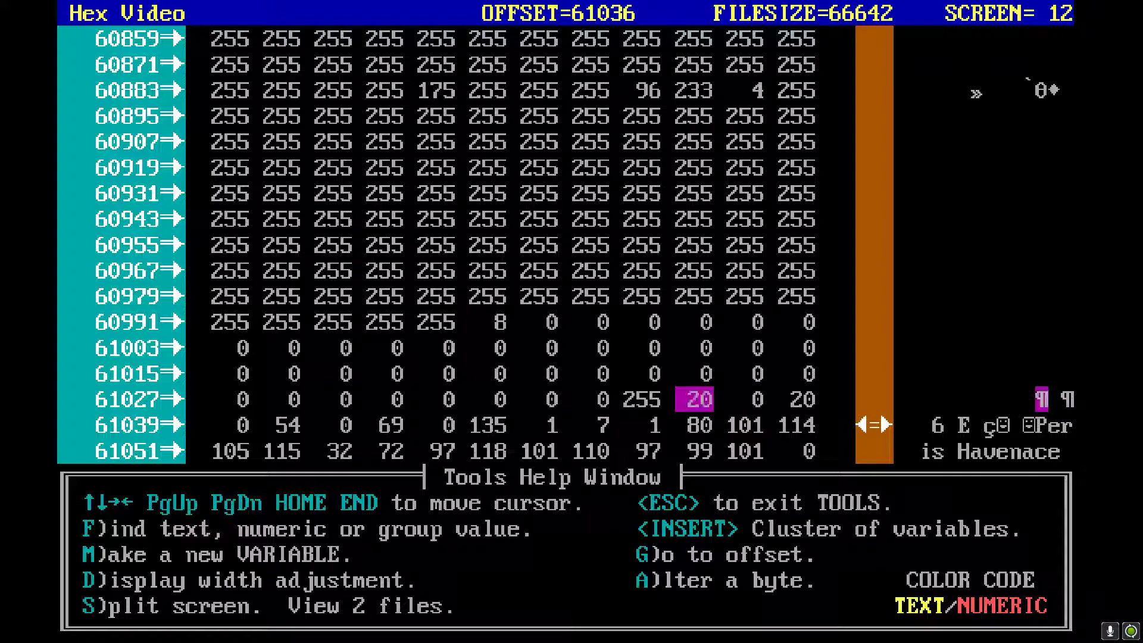
pyautogui.press('Down')
pyautogui.press('Down')
pyautogui.press('Down')
pyautogui.press('Down')
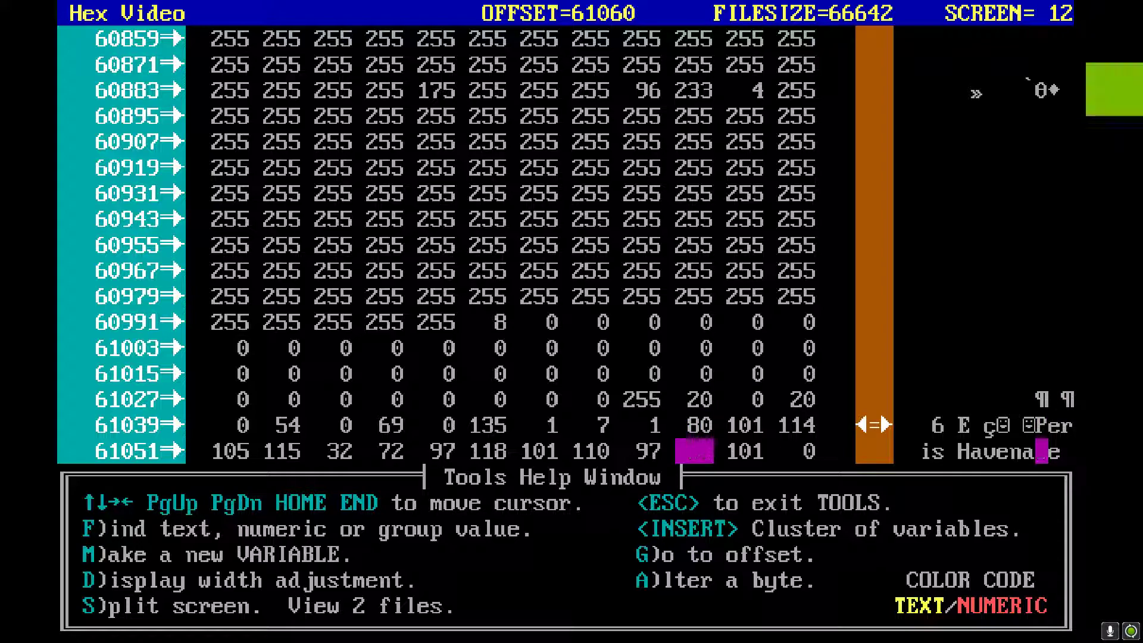
pyautogui.press('Down')
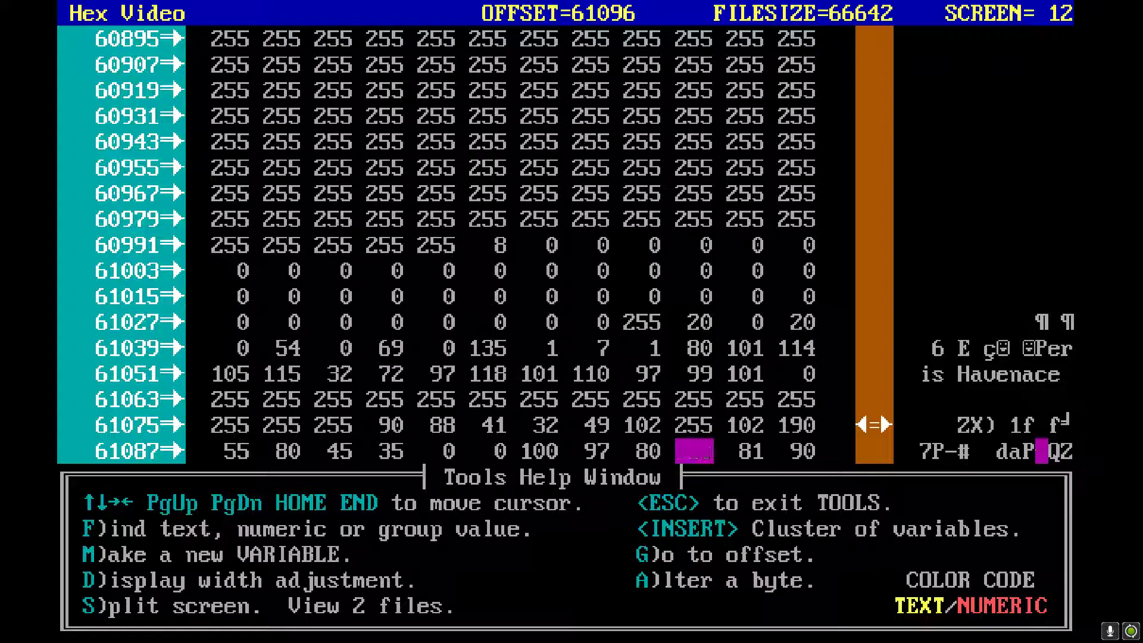
# Set the byte at offset 61081, in the first stat row of Peris Havenace, to 200.
pyautogui.press('Up')
pyautogui.press('Left')
pyautogui.press('Left')
pyautogui.press('Left')
pyautogui.press('Left')
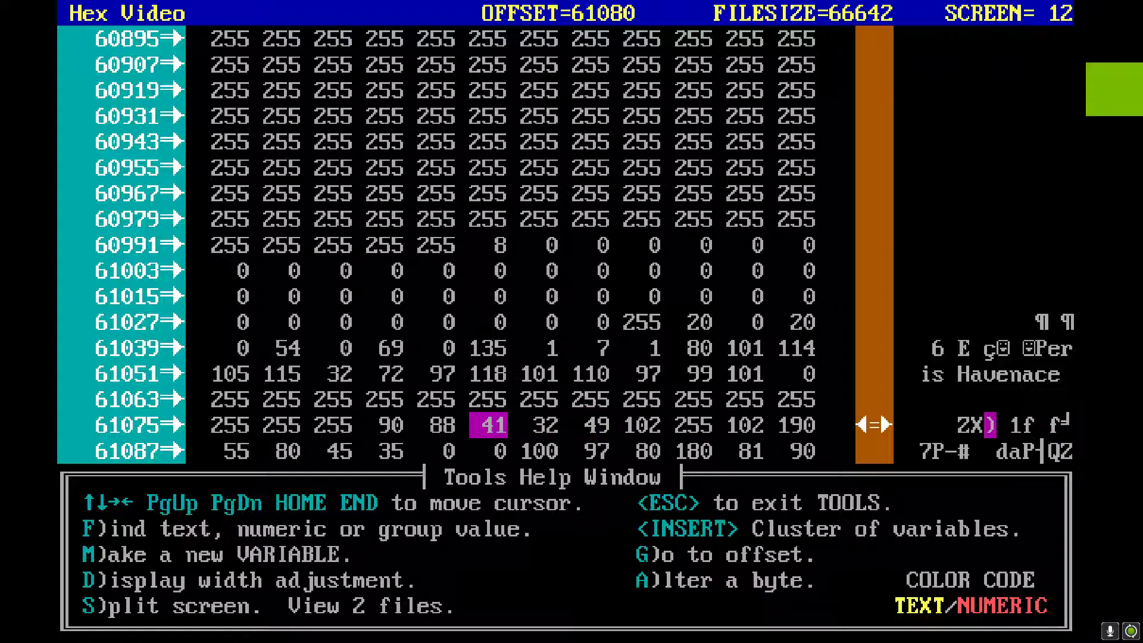
pyautogui.press('Right')
pyautogui.write('a200')
pyautogui.press('Return')
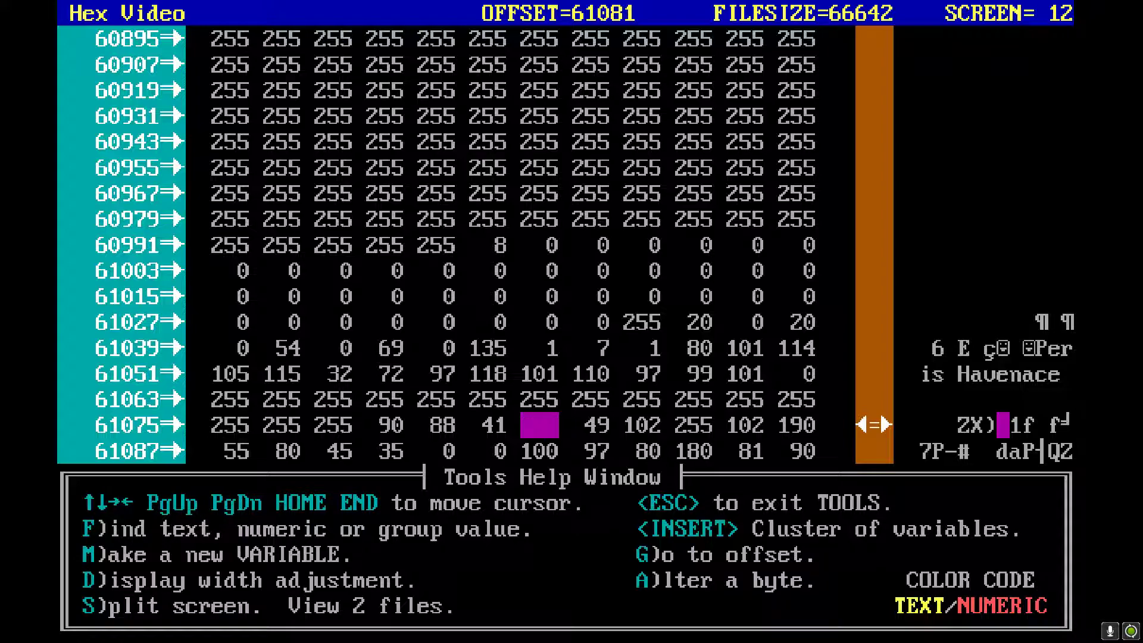
# Set the Peris Havenace stat bytes at offsets 61083 and 61085 to 200.
pyautogui.press('Right')
pyautogui.press('Right')
pyautogui.press('Right')
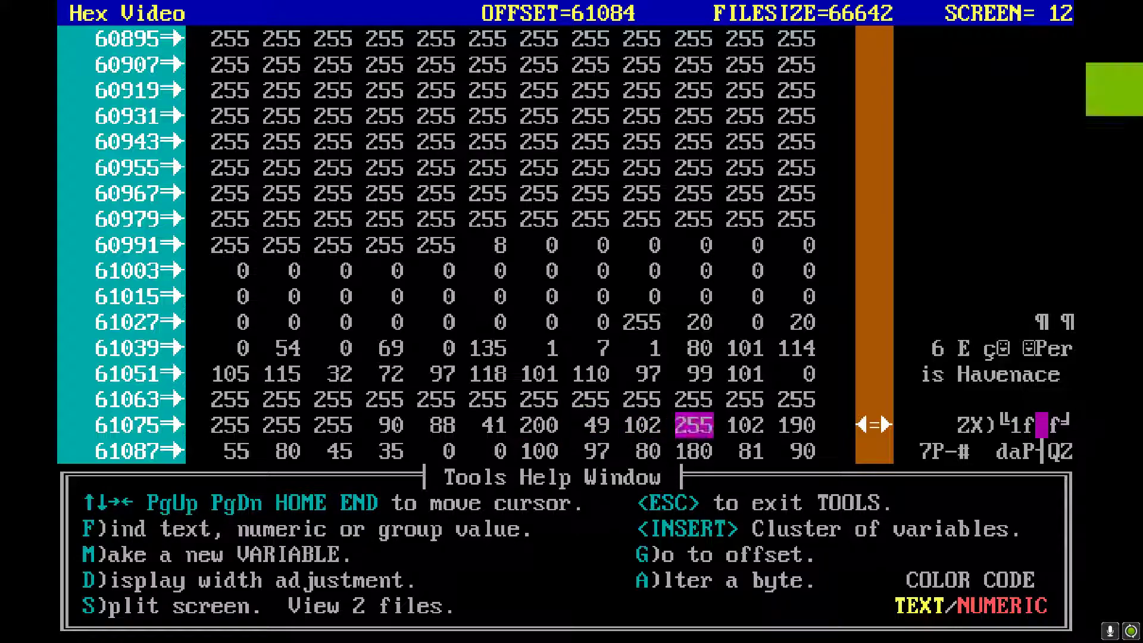
pyautogui.press('Left')
pyautogui.write('a200')
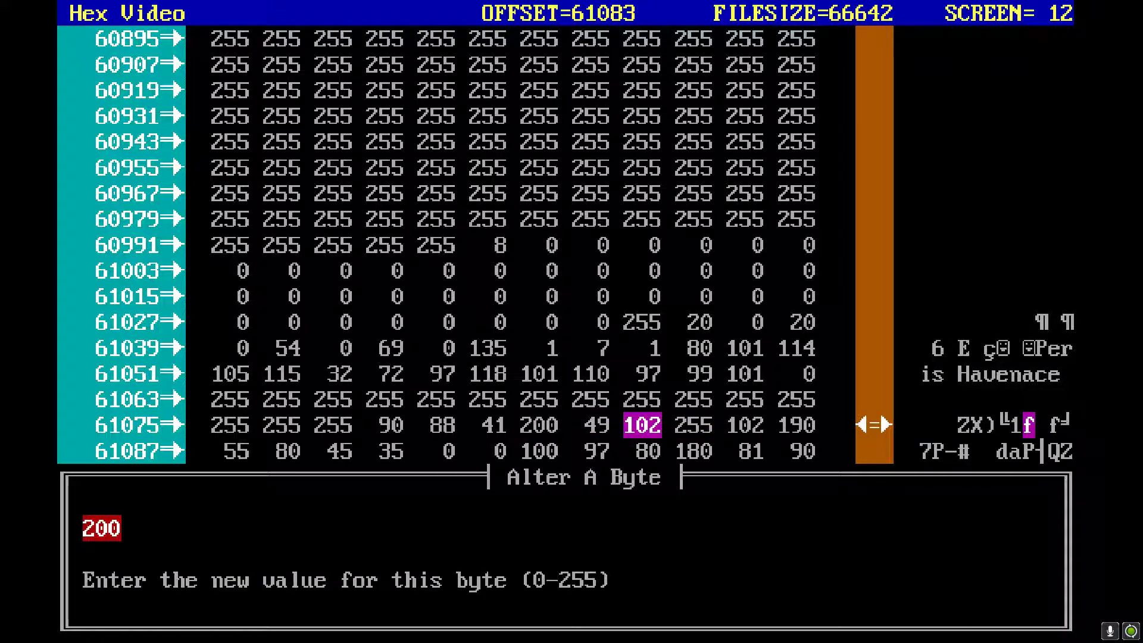
pyautogui.press('Return')
pyautogui.press('Right')
pyautogui.press('Right')
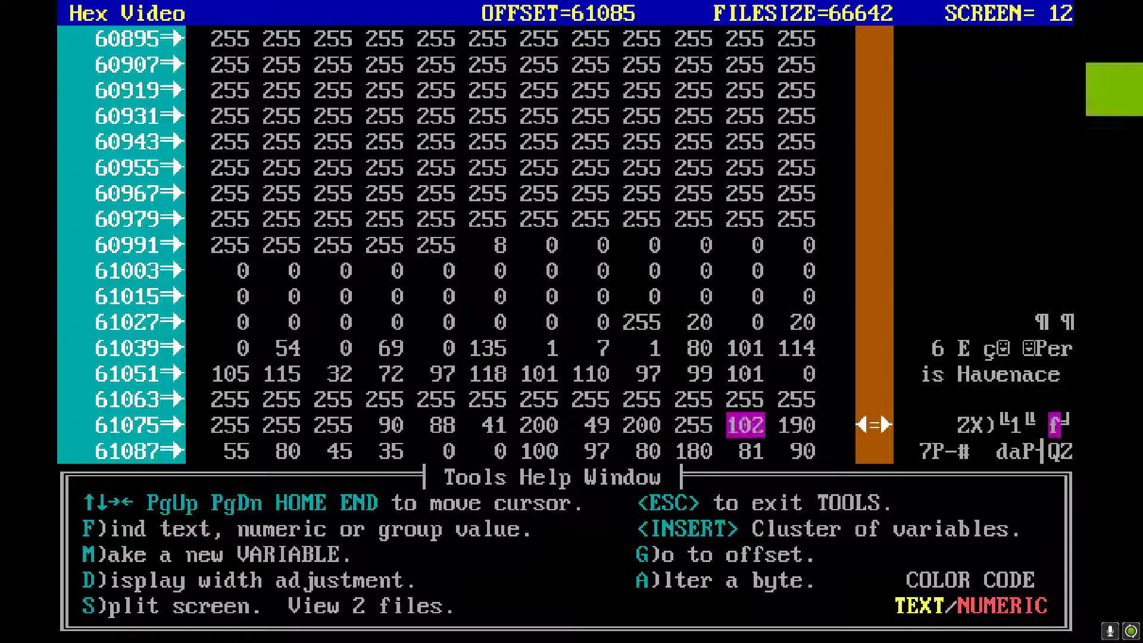
pyautogui.write('a200')
pyautogui.press('Return')
# Set the byte at offset 61110, near the end of the Peris Havenace stats, to 200.
pyautogui.press('Down')
pyautogui.press('Down')
pyautogui.press('Down')
pyautogui.press('Down')
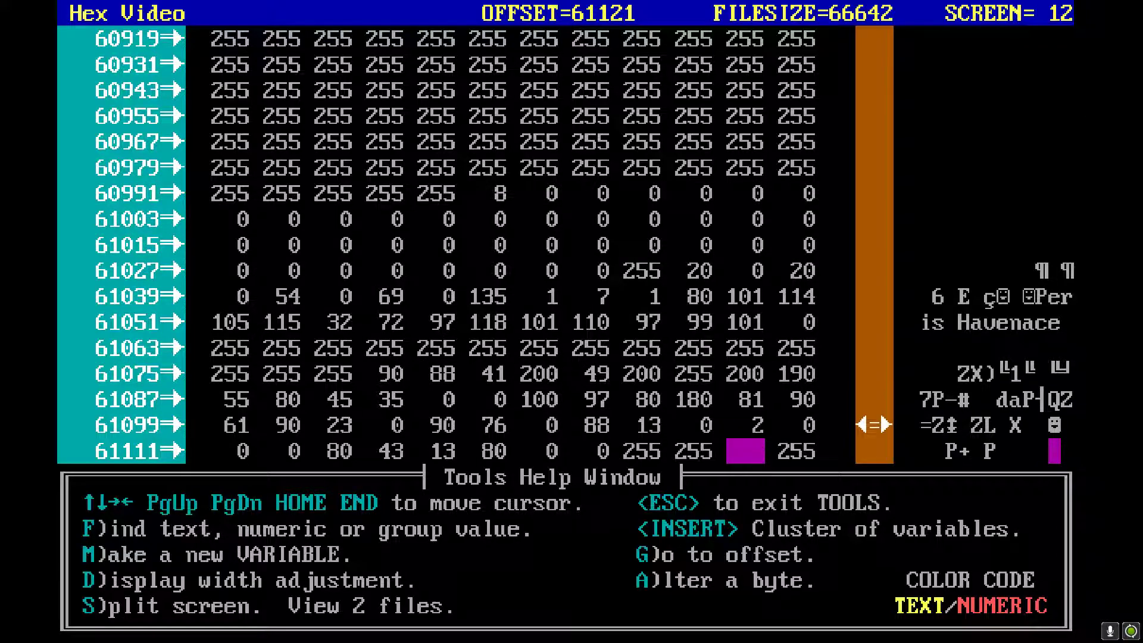
pyautogui.press('Up')
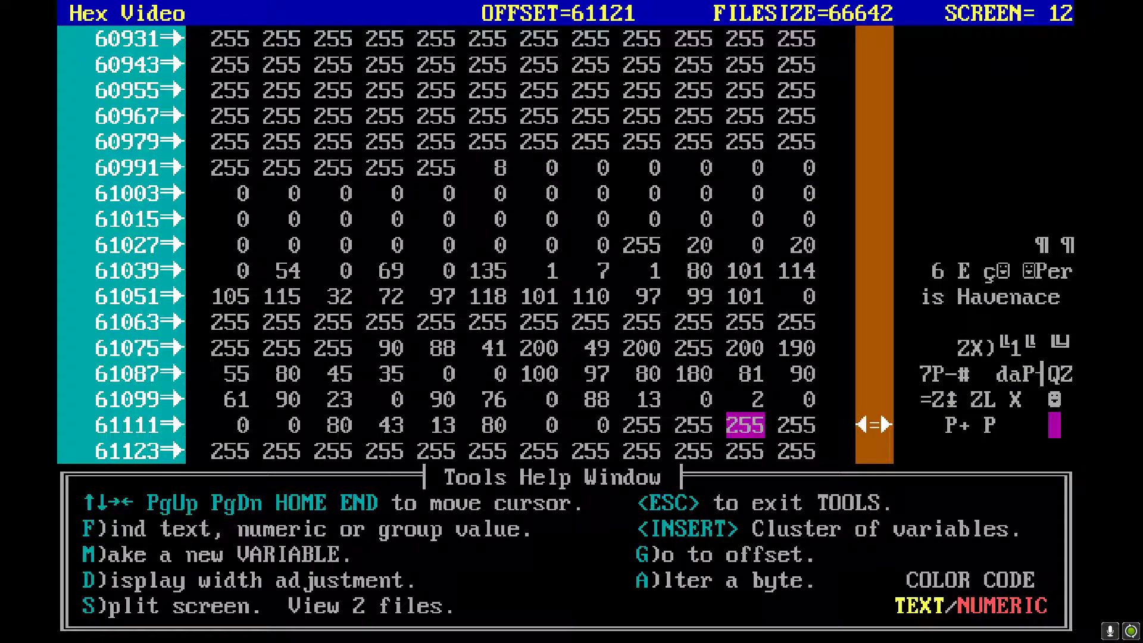
pyautogui.press('Right')
pyautogui.press('Right')
pyautogui.press('Right')
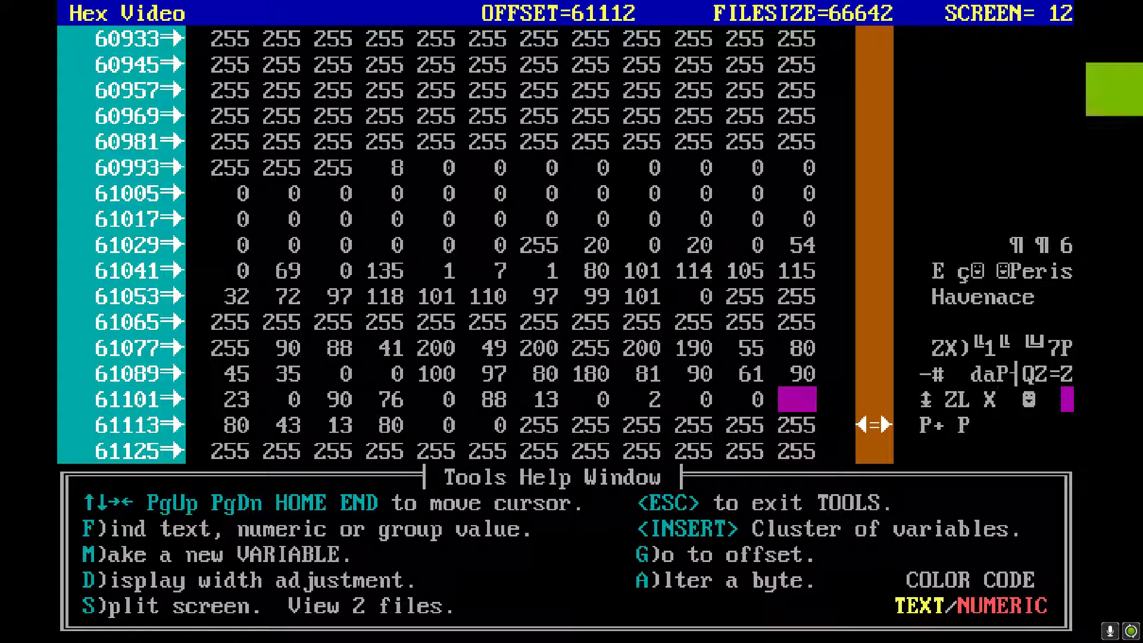
pyautogui.press('Left')
pyautogui.press('Left')
pyautogui.write('a200')
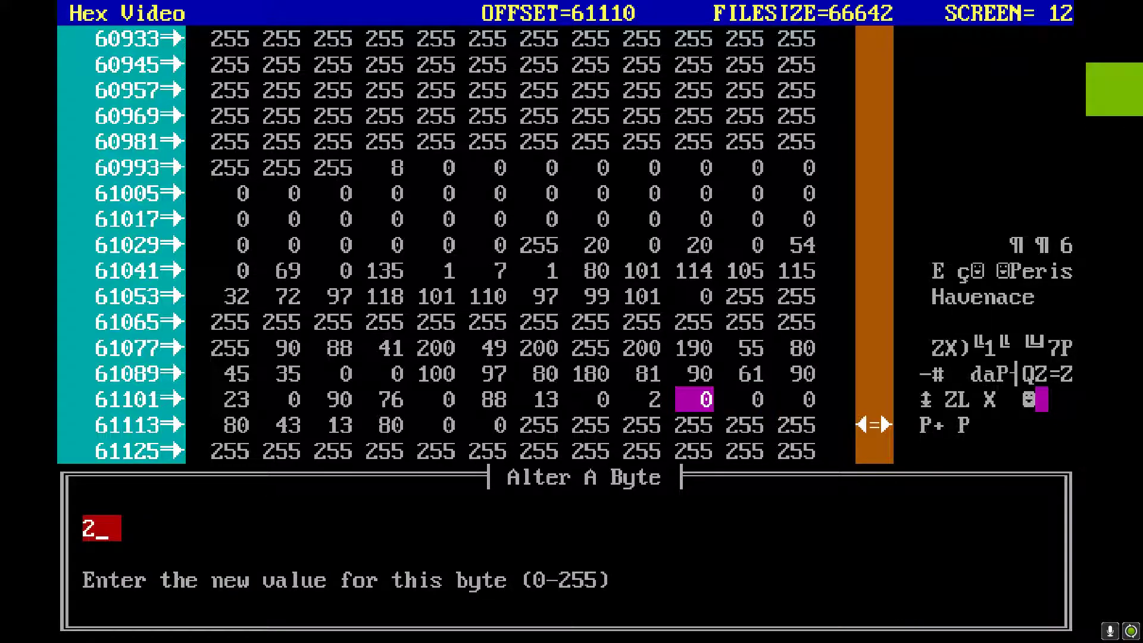
pyautogui.press('Return')
# Set the Peris Havenace stat bytes at offsets 61111 and 61112 to 200.
pyautogui.press('Right')
pyautogui.write('a200')
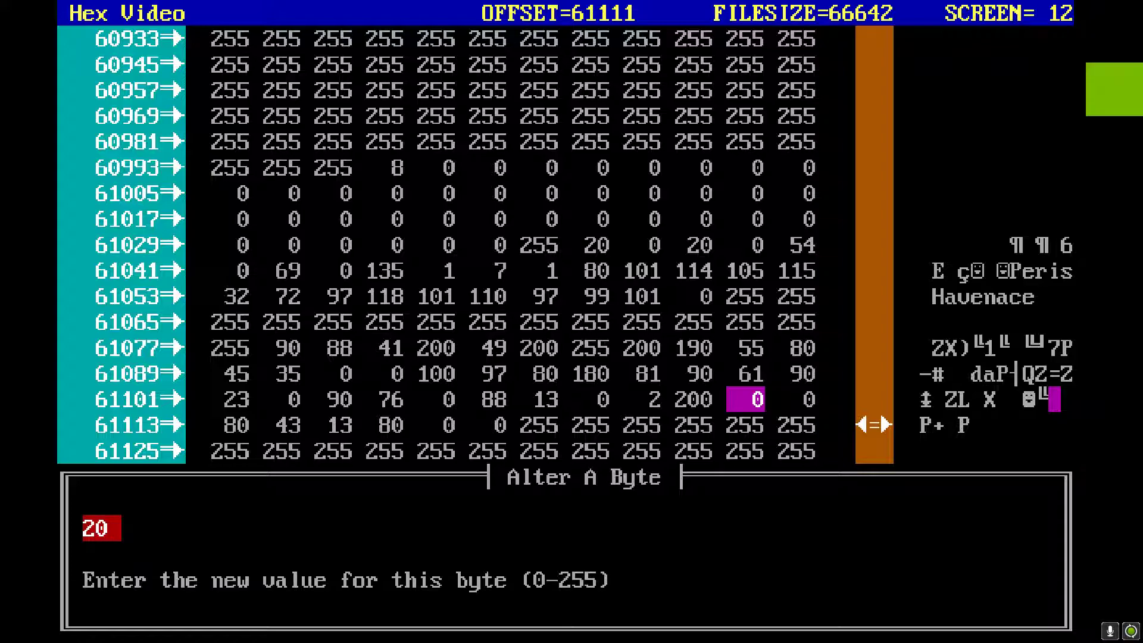
pyautogui.press('Return')
pyautogui.press('Down')
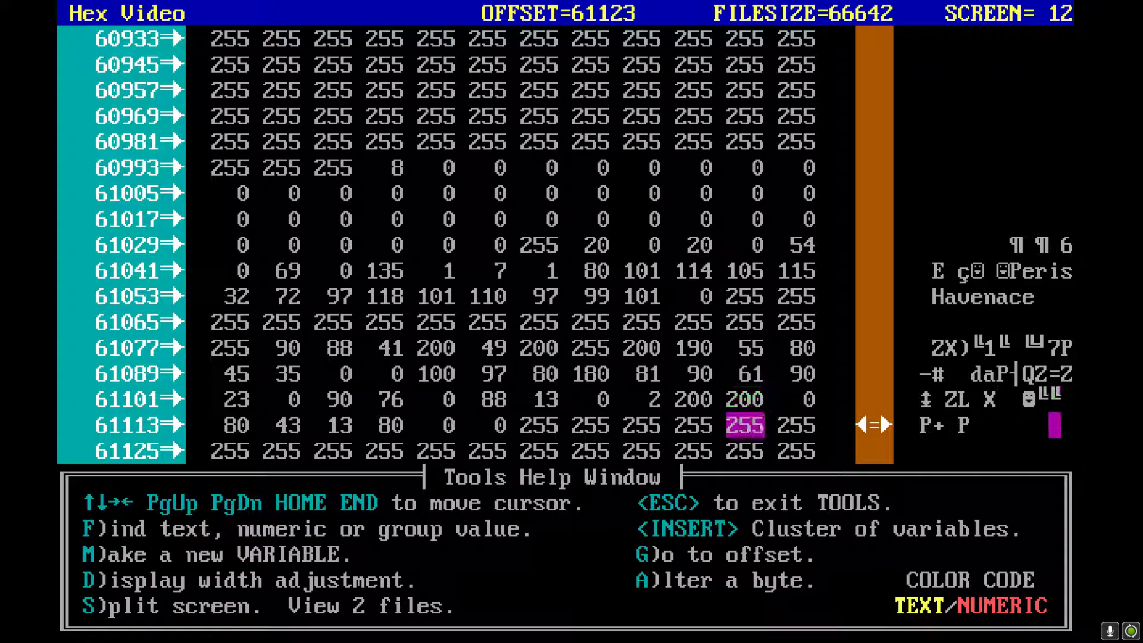
pyautogui.press('Right')
pyautogui.press('Up')
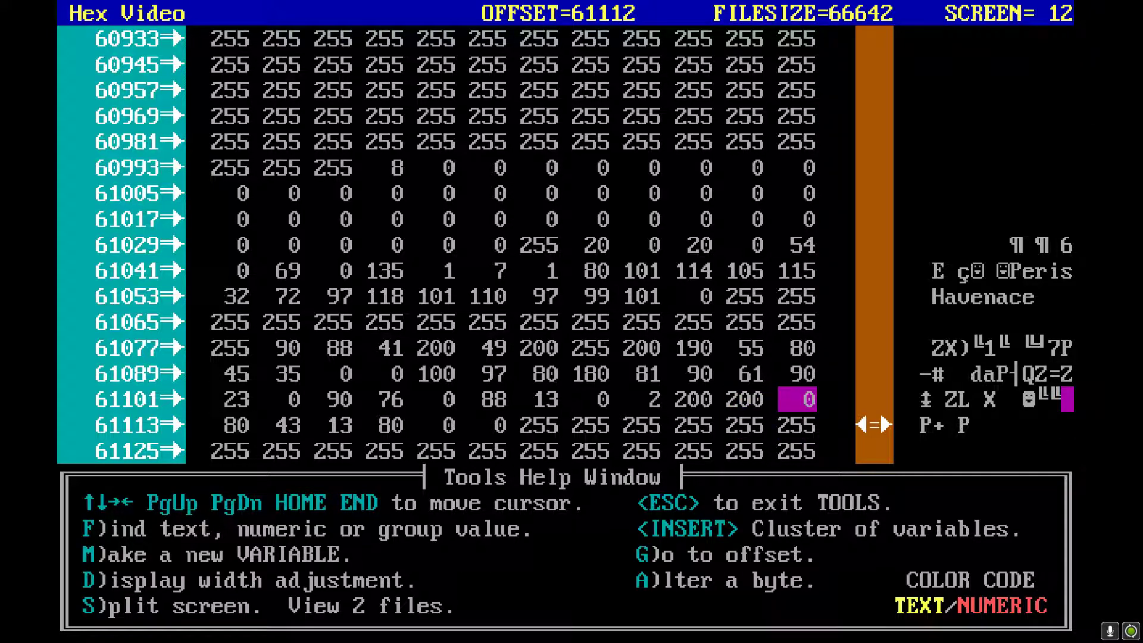
pyautogui.write('a200')
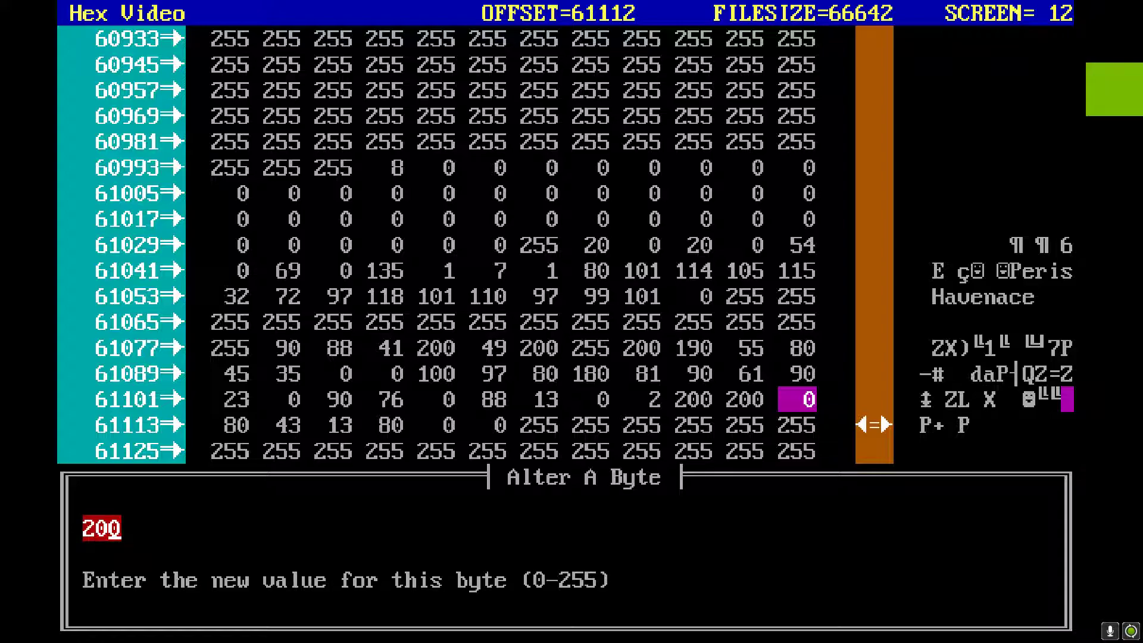
pyautogui.press('Return')
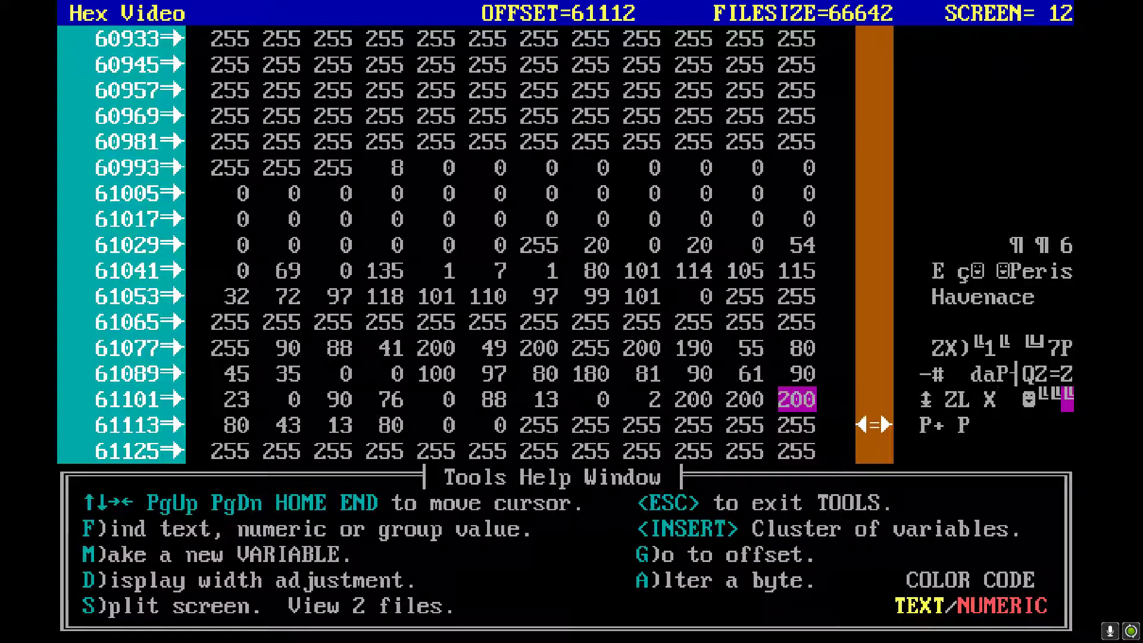
# Set the bytes at offsets 61300 and 61302, just before the Knights of Virtue name, to 200.
pyautogui.press('Down')
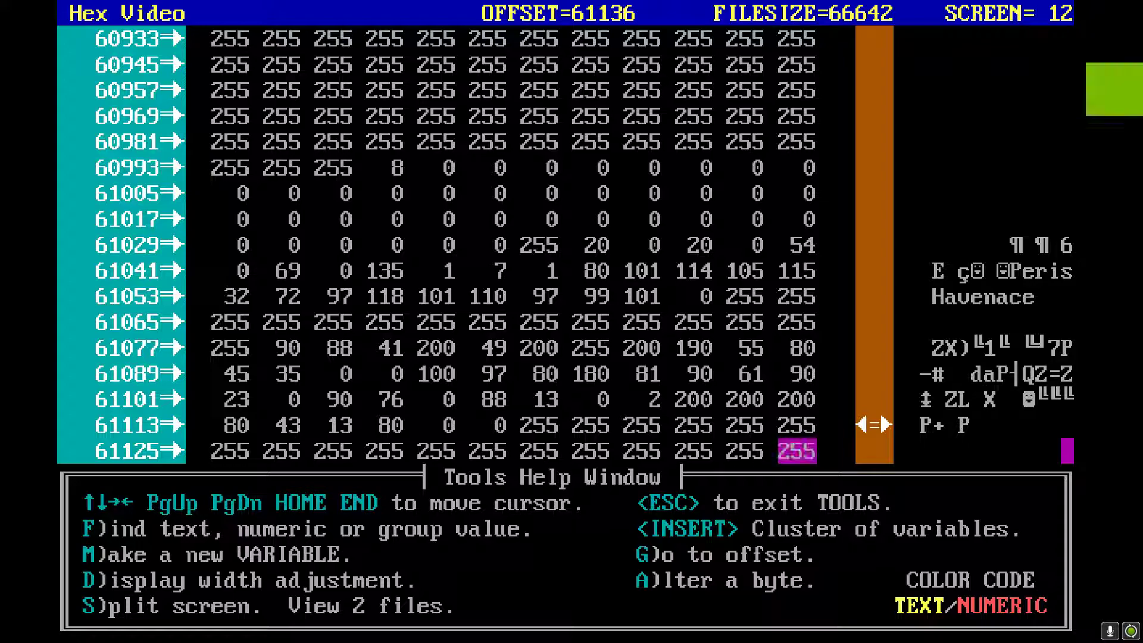
pyautogui.press('Down')
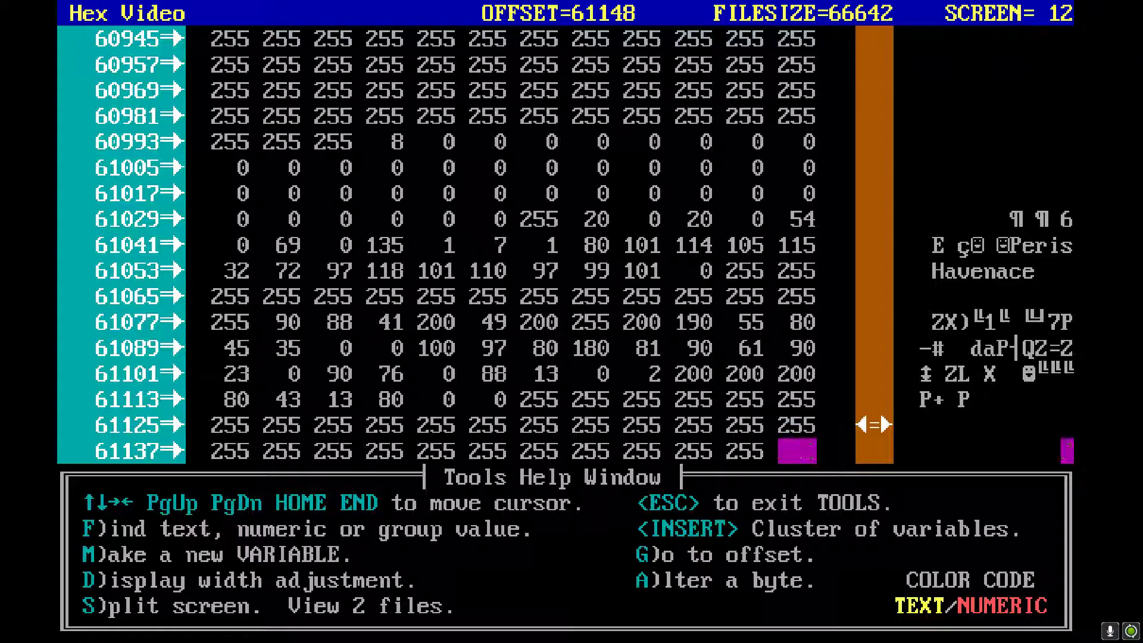
pyautogui.press('Down')
pyautogui.press('Down')
pyautogui.press('Down')
pyautogui.press('Down')
pyautogui.press('Down')
pyautogui.press('Down')
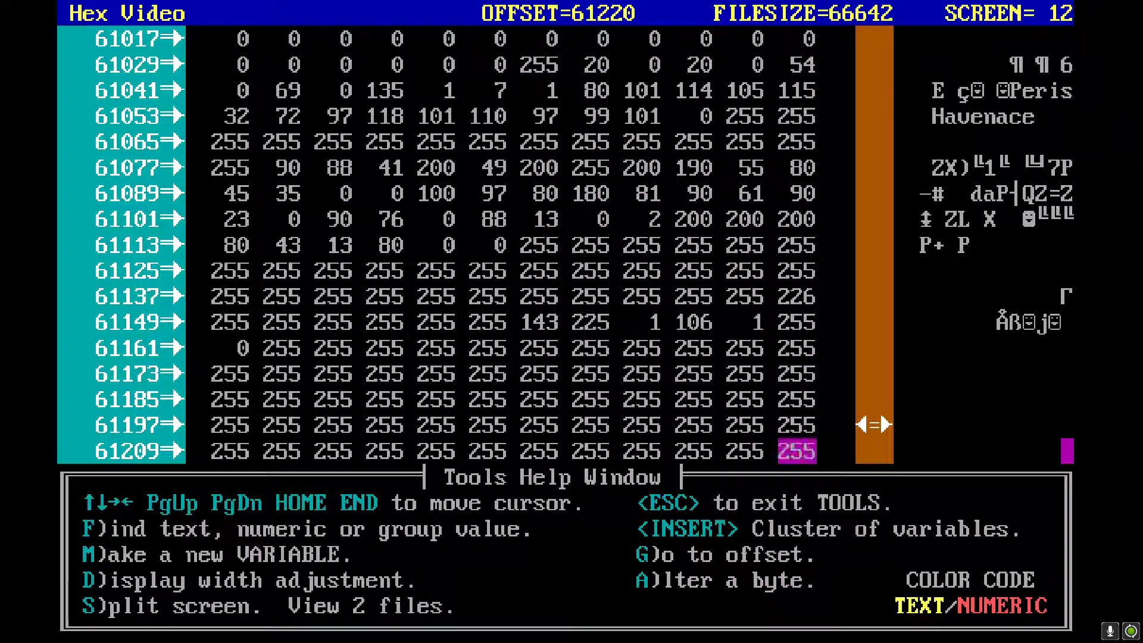
pyautogui.press('Down')
pyautogui.press('Down')
pyautogui.press('Down')
pyautogui.press('Down')
pyautogui.press('Down')
pyautogui.press('Down')
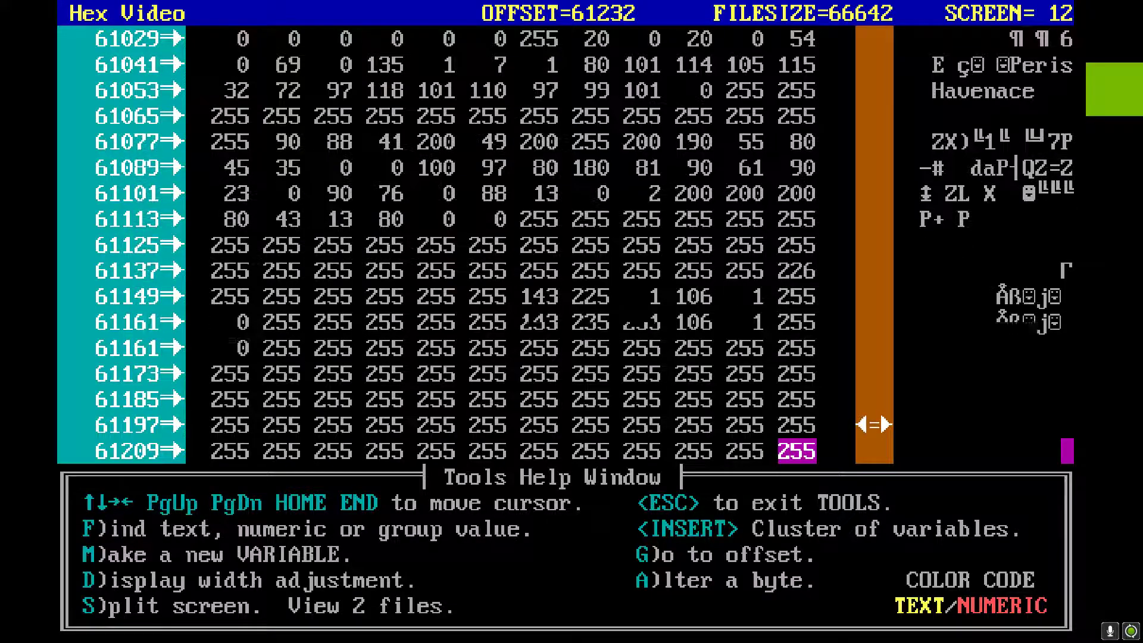
pyautogui.press('Down')
pyautogui.press('Down')
pyautogui.press('Down')
pyautogui.press('Down')
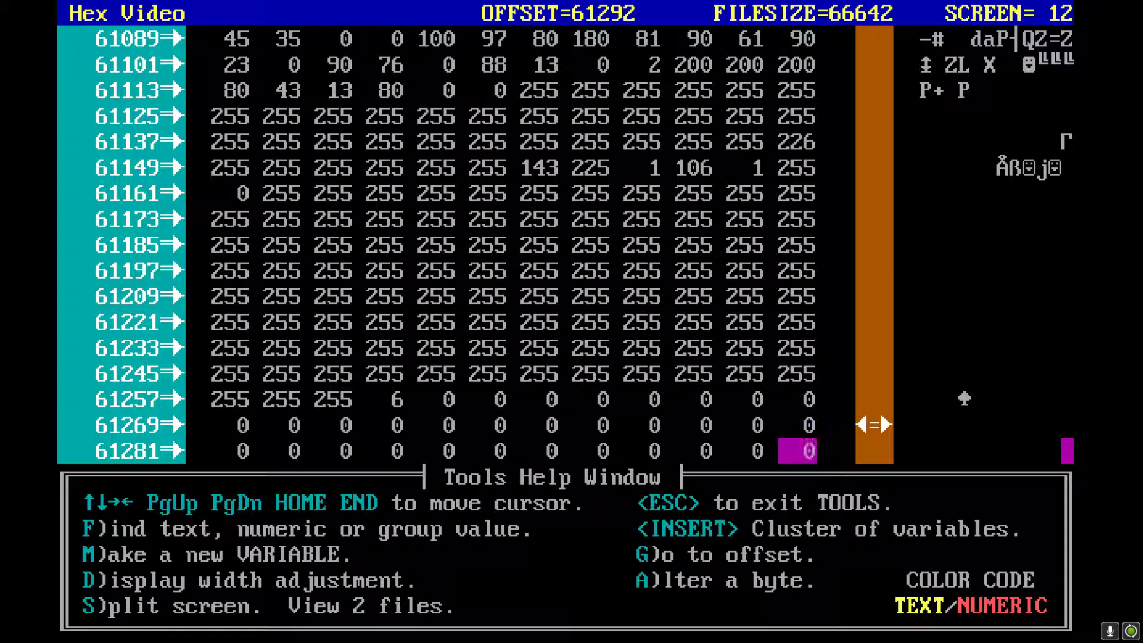
pyautogui.press('Up')
pyautogui.press('Up')
pyautogui.press('Up')
pyautogui.press('Left')
pyautogui.press('Left')
pyautogui.press('Left')
pyautogui.press('Left')
pyautogui.write('a200')
pyautogui.press('Return')
pyautogui.press('Right')
pyautogui.write('a200')
pyautogui.press('Return')
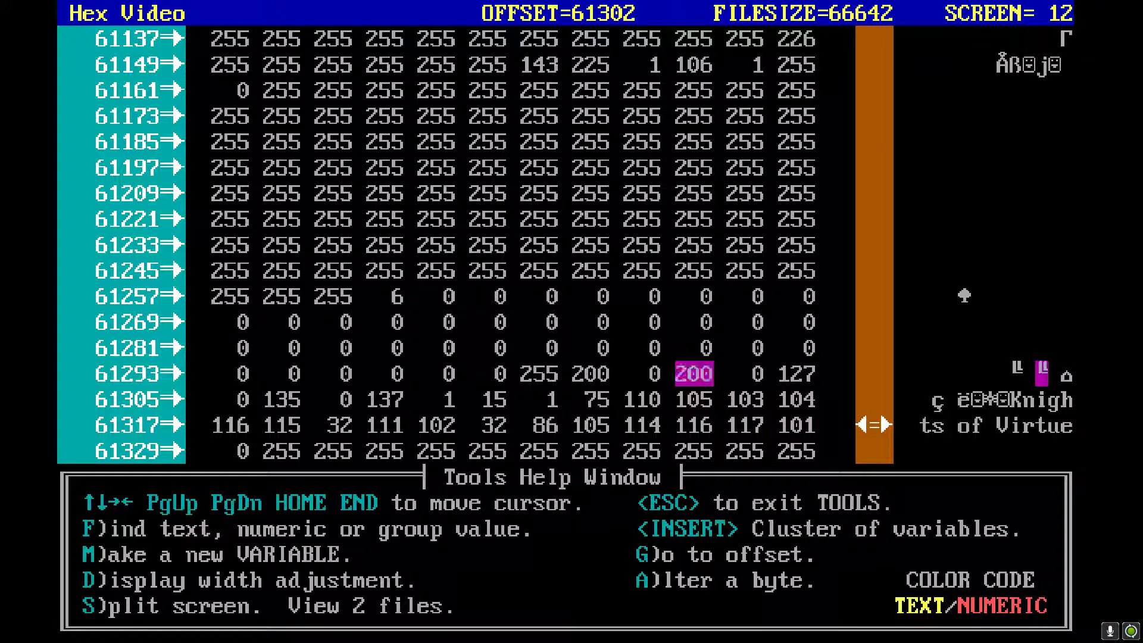
# Examine the stat rows below the Knights of Virtue name, around offset 61348.
pyautogui.press('Down')
pyautogui.press('Down')
pyautogui.press('Down')
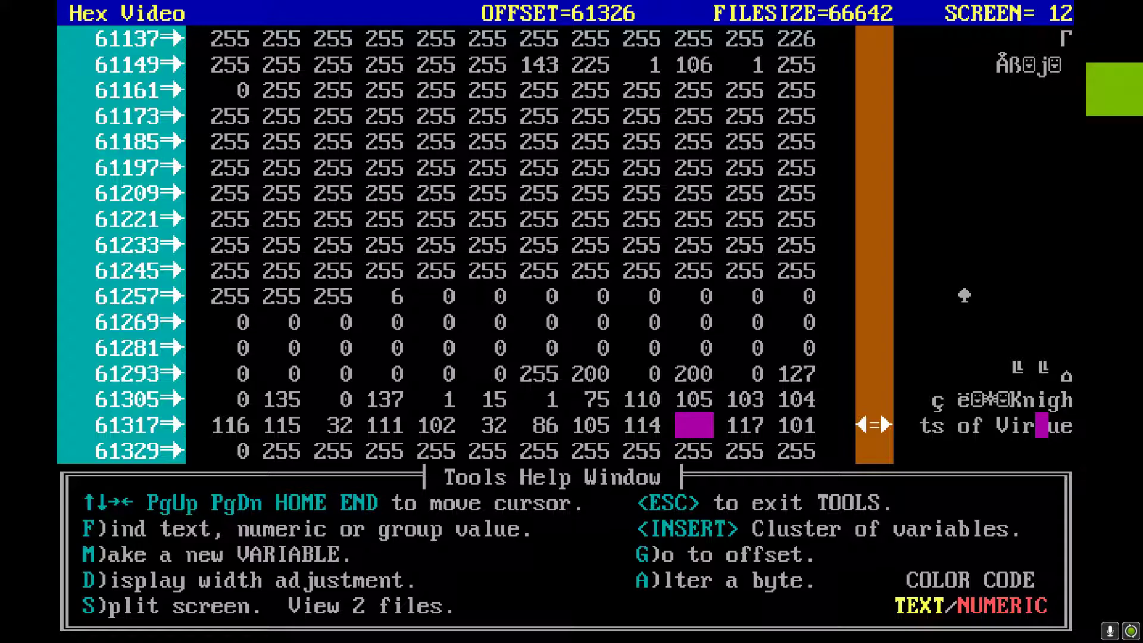
pyautogui.press('Down')
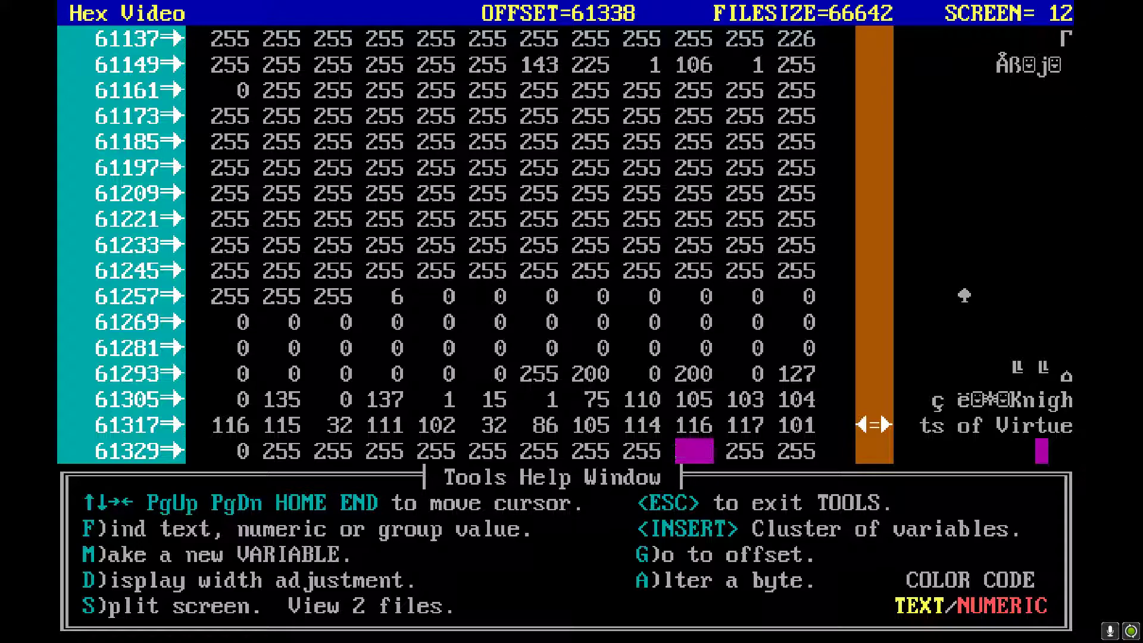
pyautogui.press('Down')
pyautogui.press('Down')
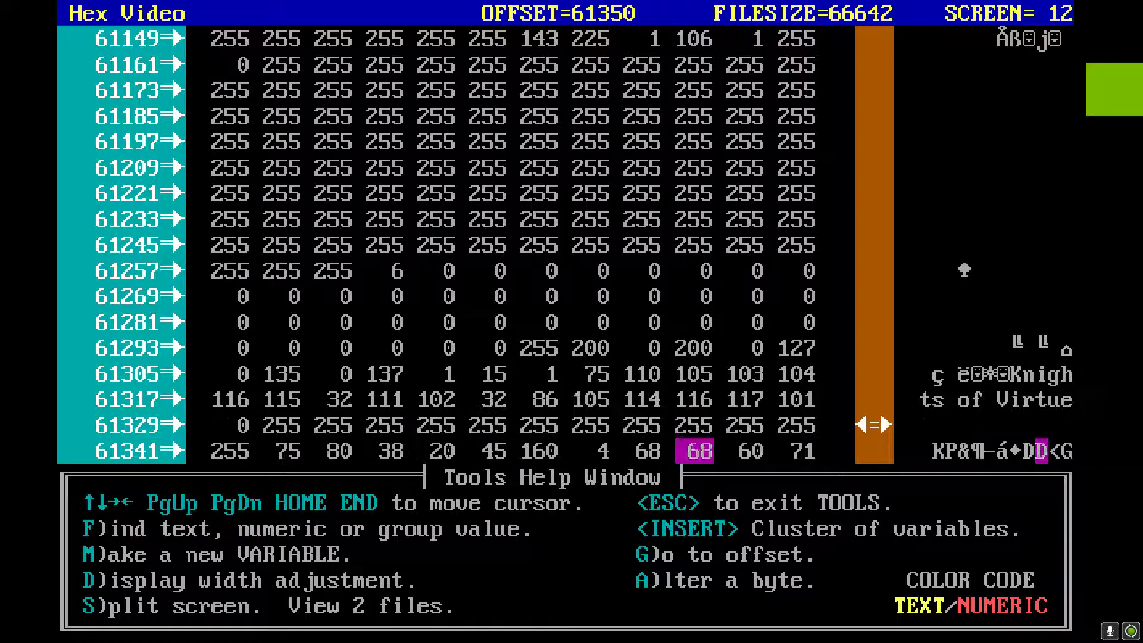
pyautogui.press('Up')
pyautogui.press('Up')
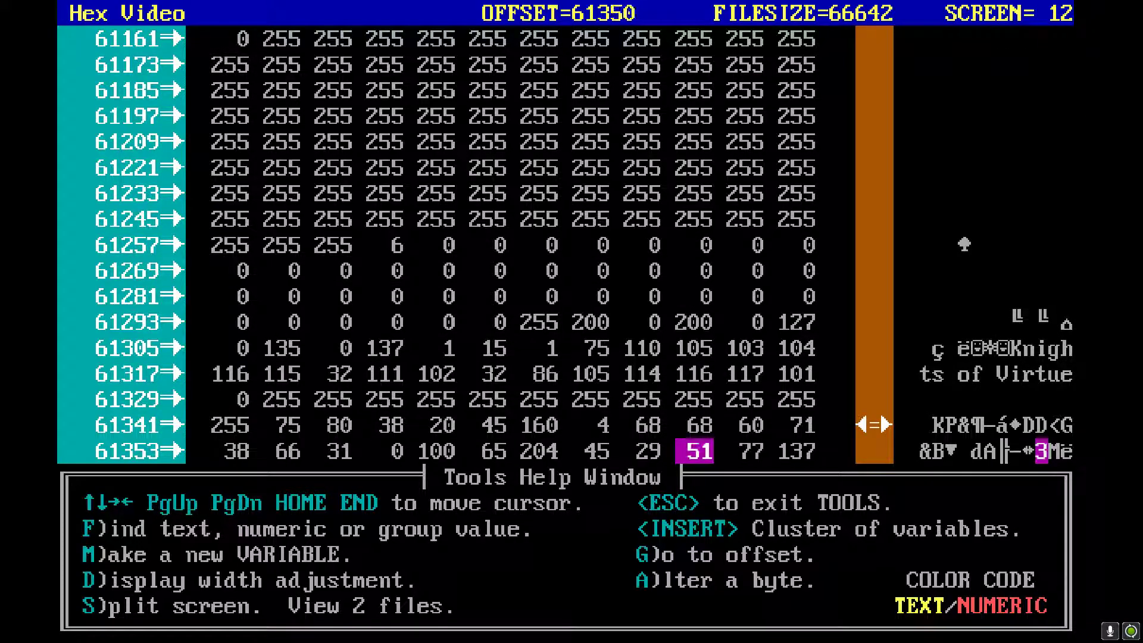
pyautogui.press('Left')
pyautogui.press('Left')
pyautogui.press('Down')
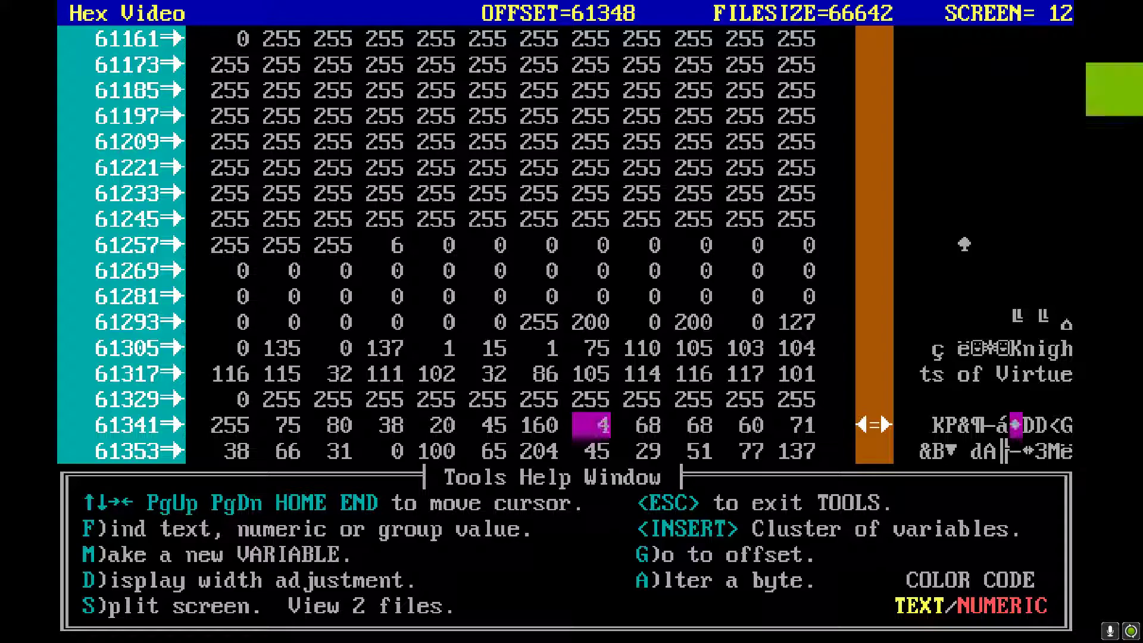
# Go back to the Peris Havenace record and review its first stat row at offsets 61081 to 61083 for comparison.
pyautogui.press('Up')
pyautogui.press('Up')
pyautogui.press('Up')
pyautogui.press('Up')
pyautogui.press('Up')
pyautogui.press('Up')
pyautogui.press('Up')
pyautogui.press('Up')
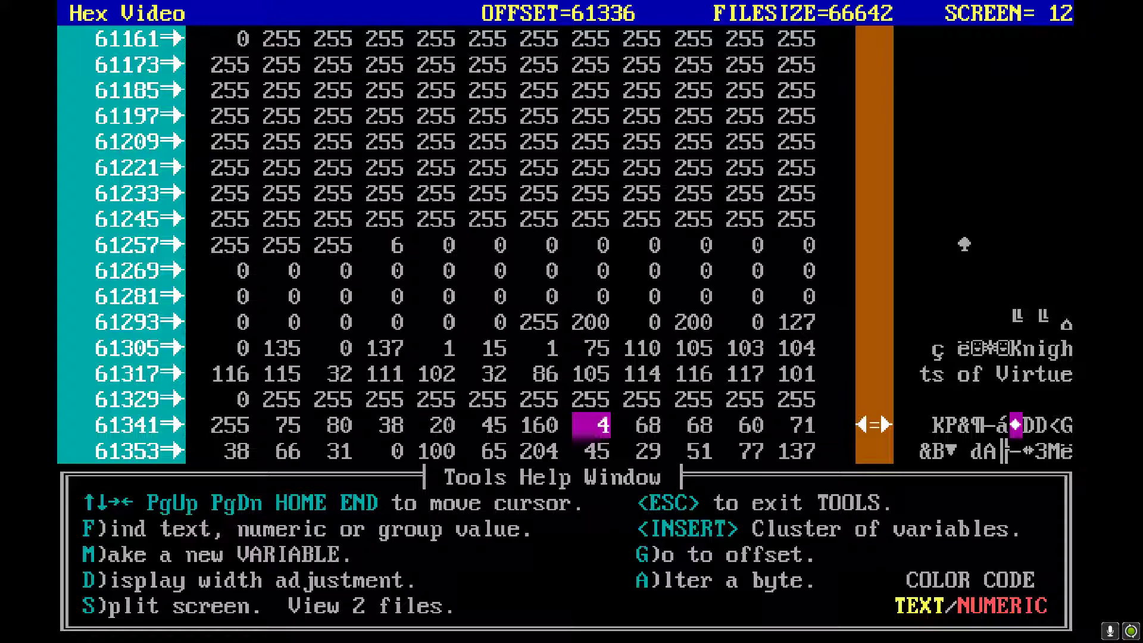
pyautogui.press('Up')
pyautogui.press('Up')
pyautogui.press('Up')
pyautogui.press('Up')
pyautogui.press('Up')
pyautogui.press('Up')
pyautogui.press('Up')
pyautogui.press('Up')
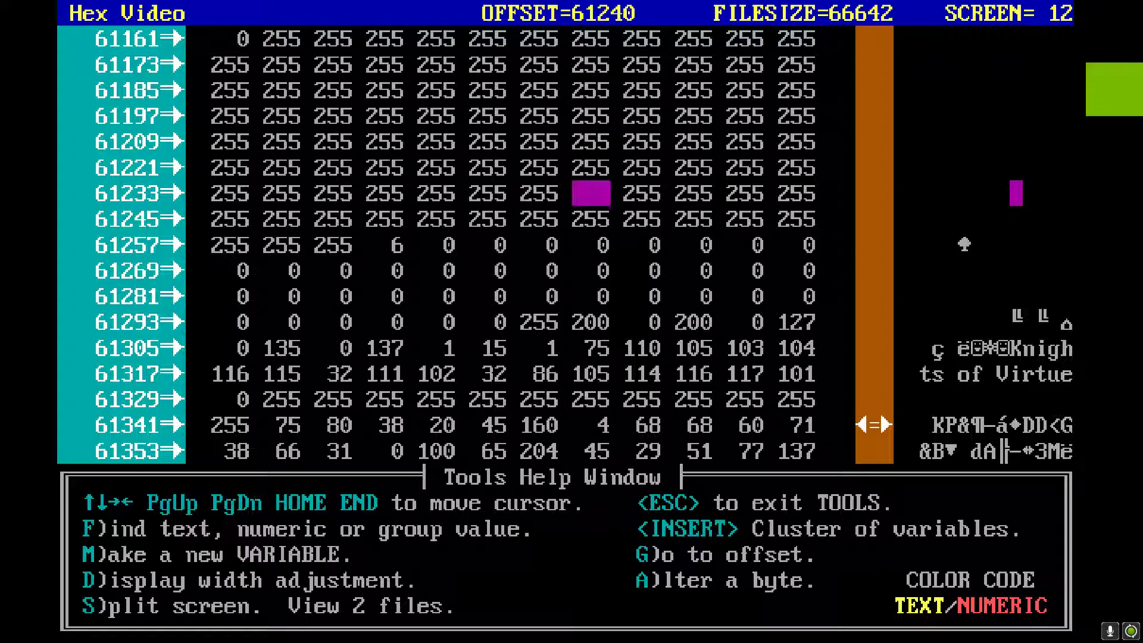
pyautogui.press('Up')
pyautogui.press('Up')
pyautogui.press('Up')
pyautogui.press('Up')
pyautogui.press('Up')
pyautogui.press('Up')
pyautogui.press('Up')
pyautogui.press('Up')
pyautogui.press('Up')
pyautogui.press('Up')
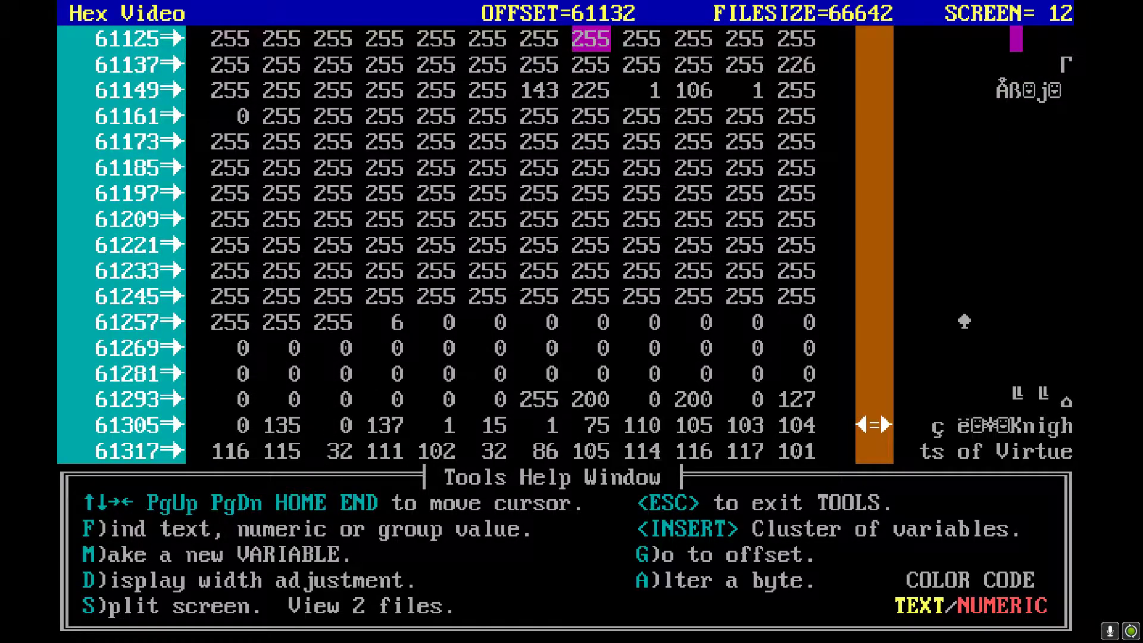
pyautogui.press('Down')
pyautogui.press('Down')
pyautogui.press('Down')
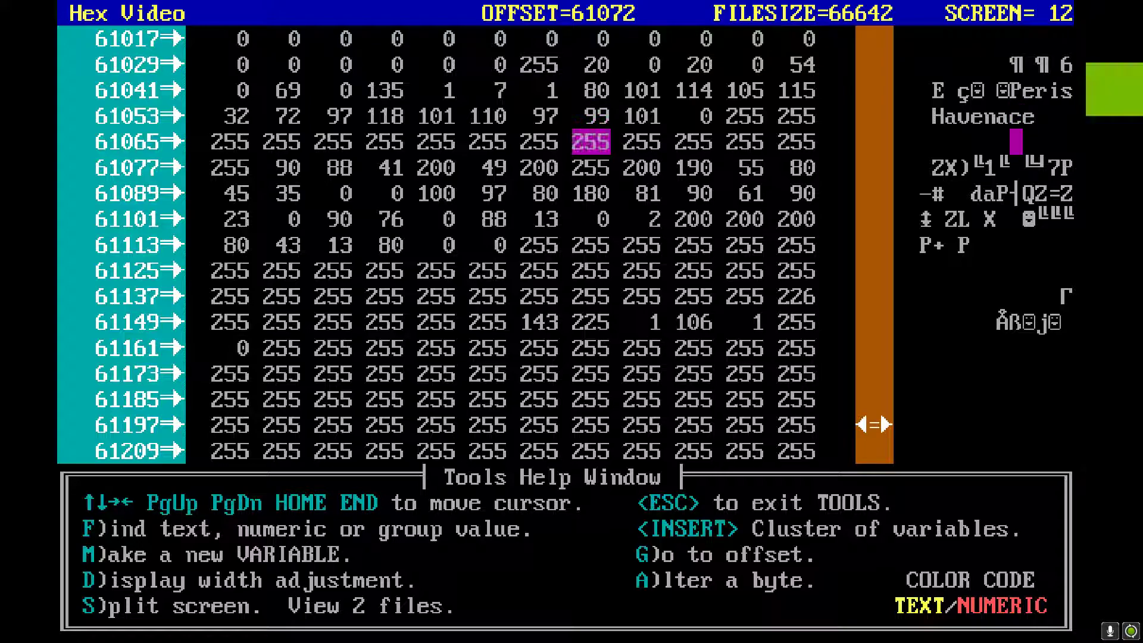
pyautogui.press('Down')
pyautogui.press('Left')
pyautogui.press('Left')
pyautogui.press('Left')
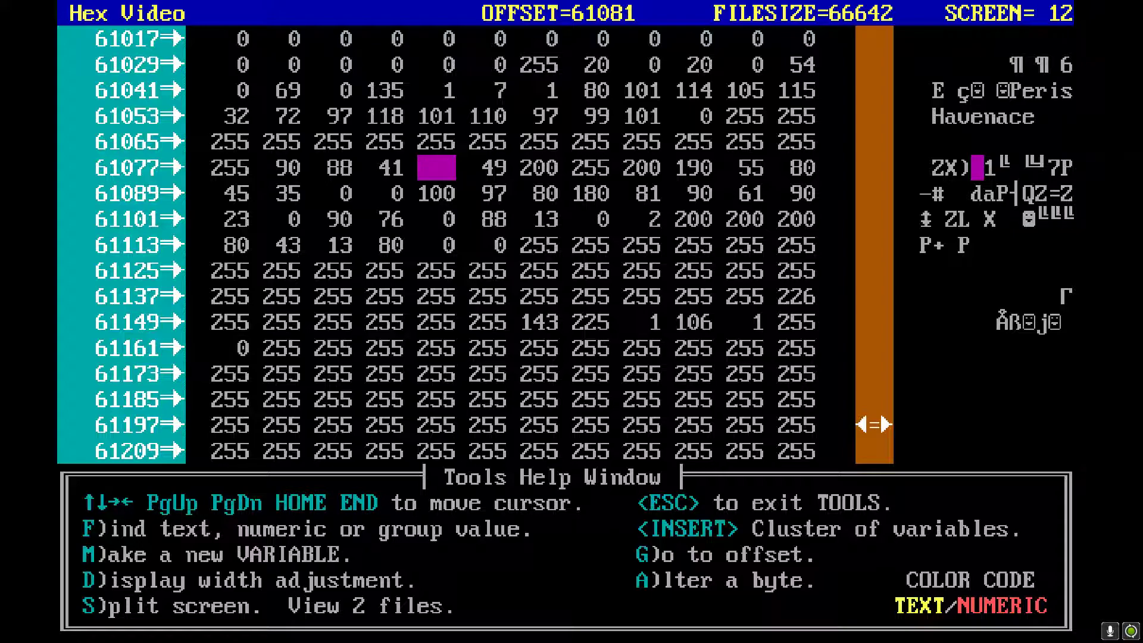
pyautogui.press('Right')
pyautogui.press('Right')
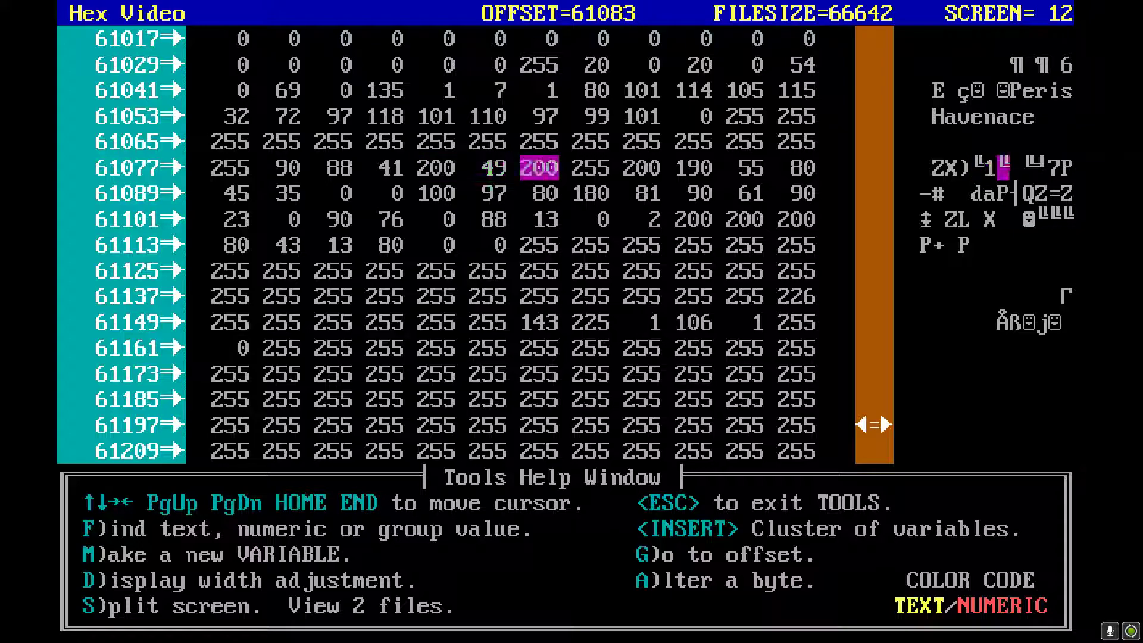
# Set the byte at offset 61348, in the first stat row of Knights of Virtue, to 5.
pyautogui.press('Down')
pyautogui.press('Down')
pyautogui.press('Down')
pyautogui.press('Down')
pyautogui.press('Down')
pyautogui.press('Down')
pyautogui.press('Down')
pyautogui.press('Down')
pyautogui.press('Down')
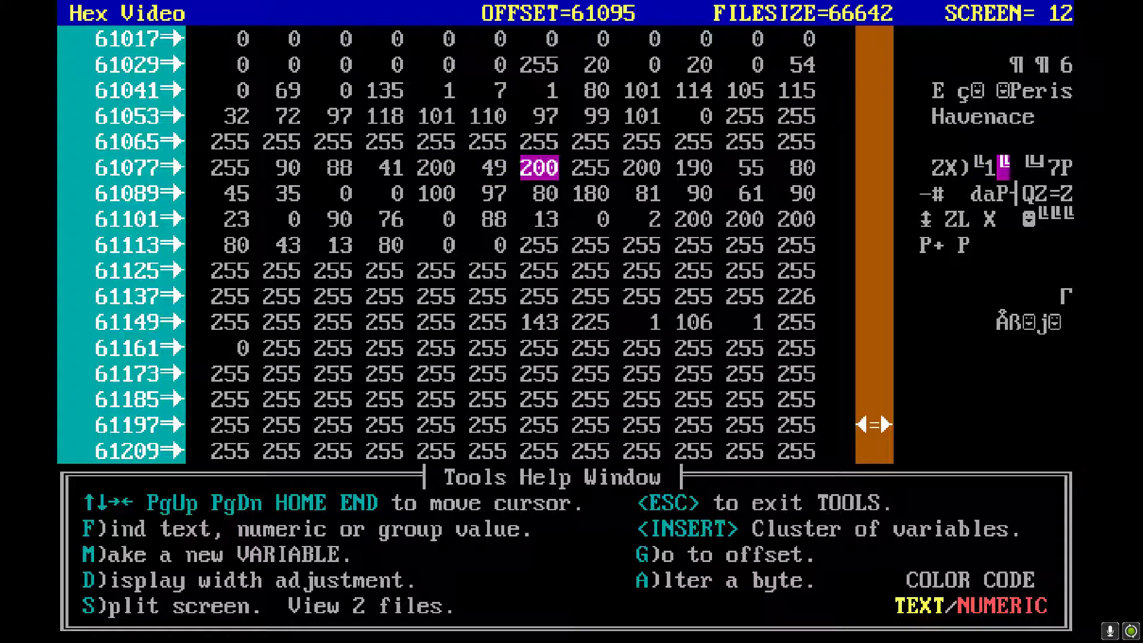
pyautogui.press('Down')
pyautogui.press('Down')
pyautogui.press('Down')
pyautogui.press('Down')
pyautogui.press('Down')
pyautogui.press('Down')
pyautogui.press('Down')
pyautogui.press('Down')
pyautogui.press('Down')
pyautogui.press('Down')
pyautogui.press('Down')
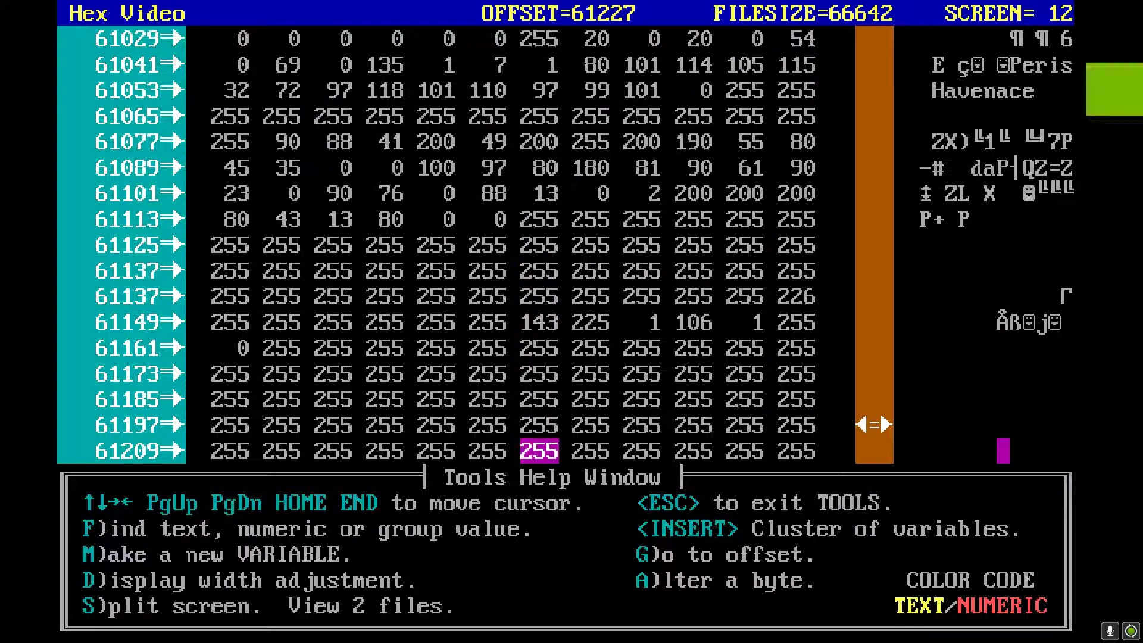
pyautogui.press('Down')
pyautogui.press('Down')
pyautogui.press('Down')
pyautogui.press('Up')
pyautogui.press('Right')
pyautogui.press('Down')
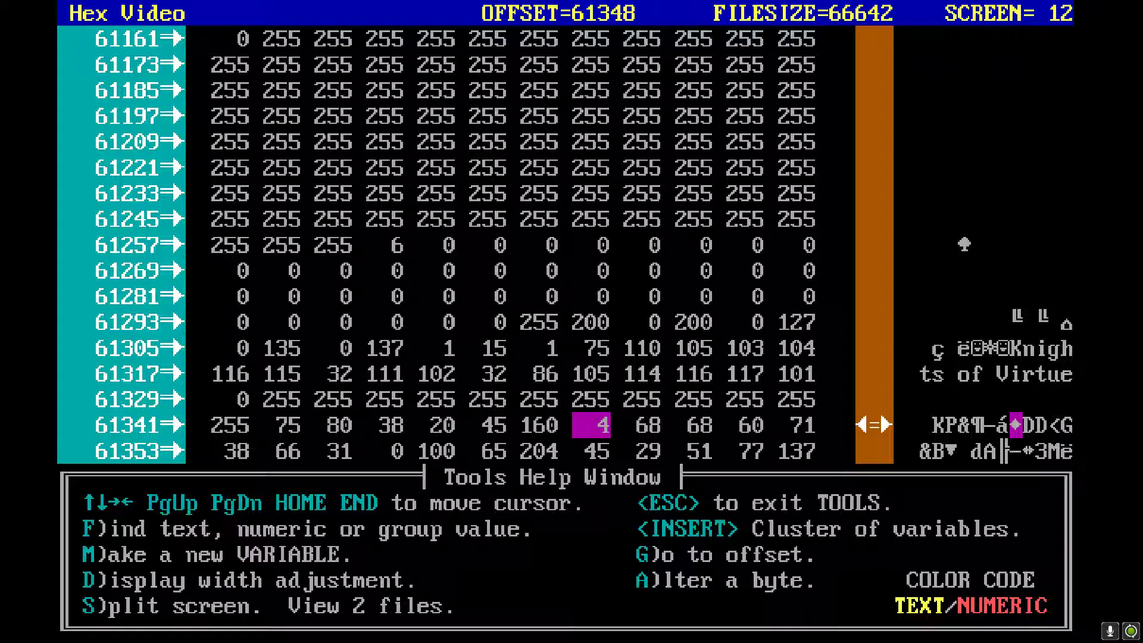
pyautogui.press('a')
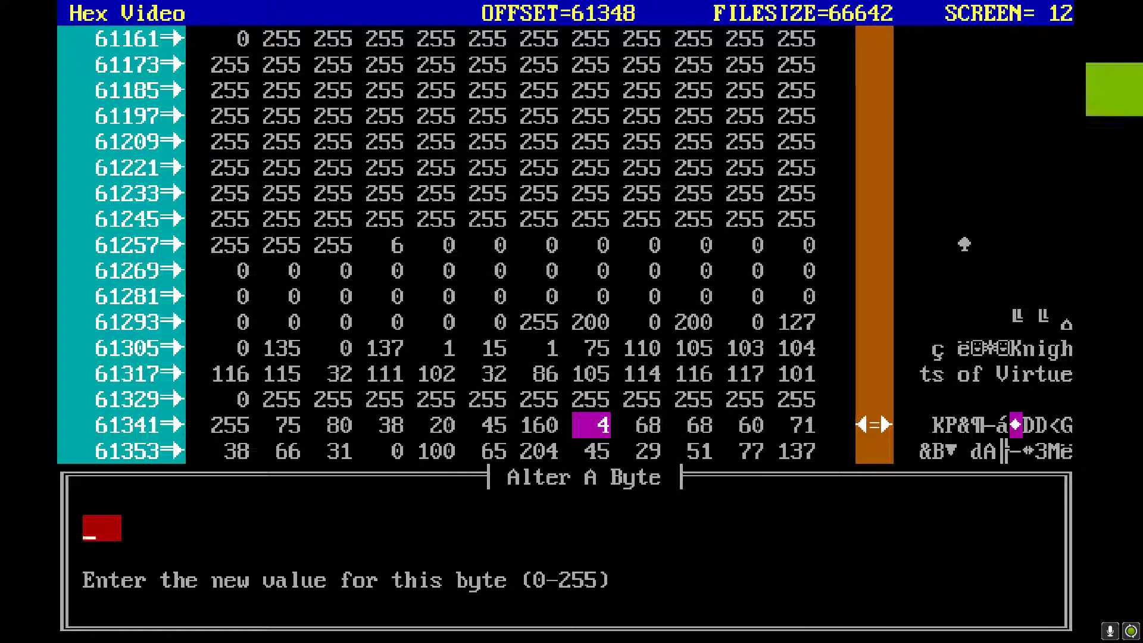
pyautogui.write('5')
pyautogui.press('Return')
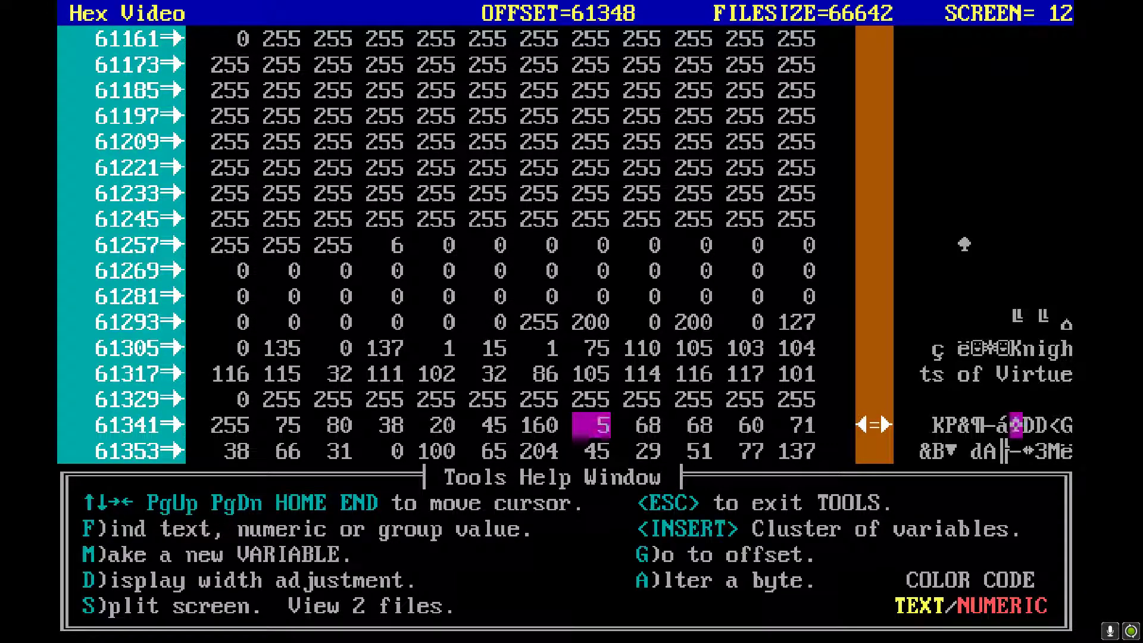
# Set the Knights of Virtue stat bytes at offsets 61347 and 61349 to 200.
pyautogui.press('Left')
pyautogui.write('a200')
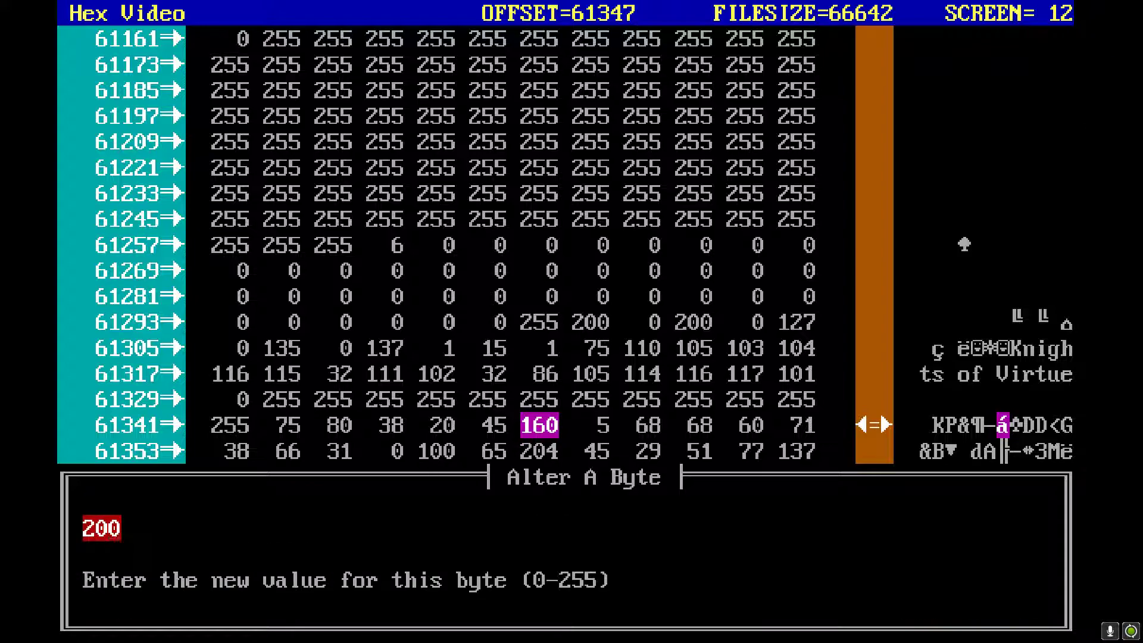
pyautogui.press('Return')
pyautogui.press('Right')
pyautogui.press('Right')
pyautogui.press('Right')
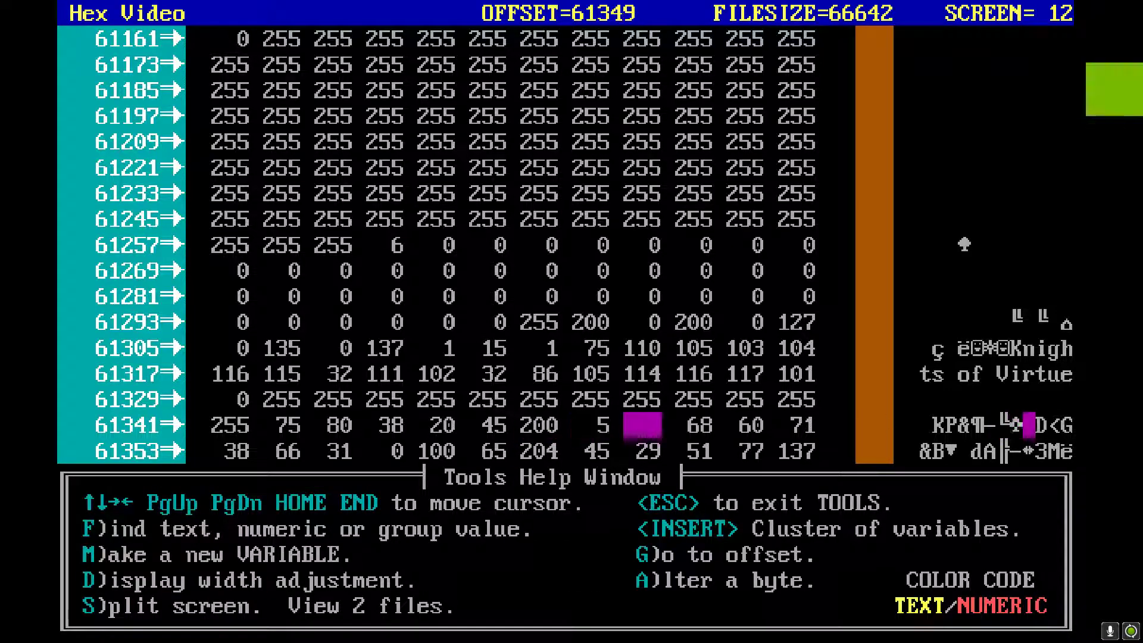
pyautogui.press('Left')
pyautogui.write('a')
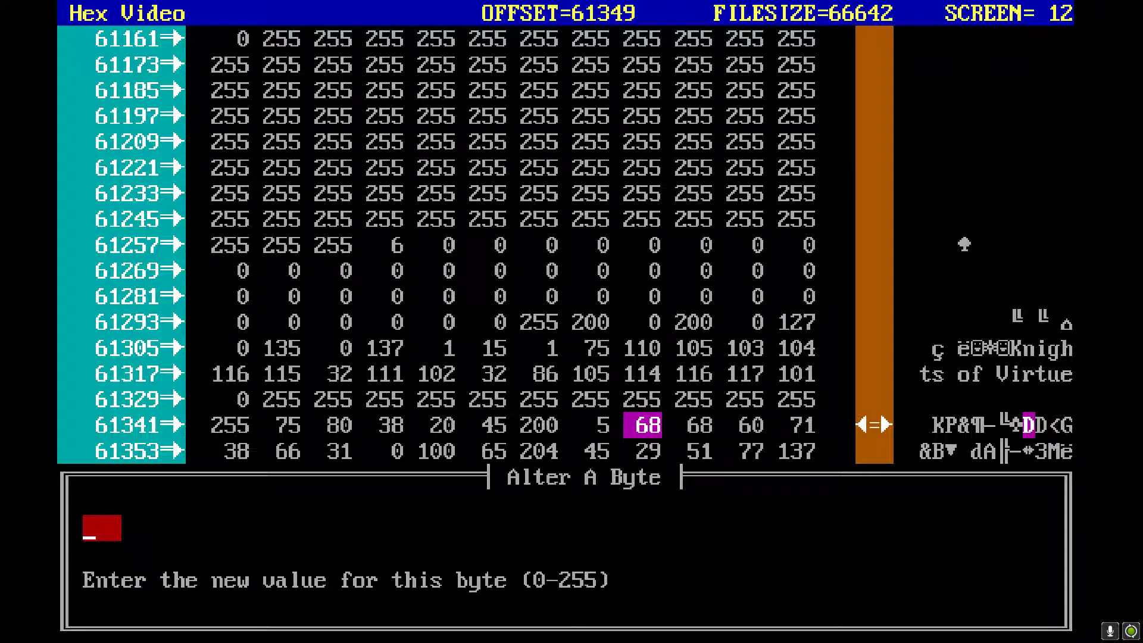
pyautogui.write('200')
pyautogui.press('Return')
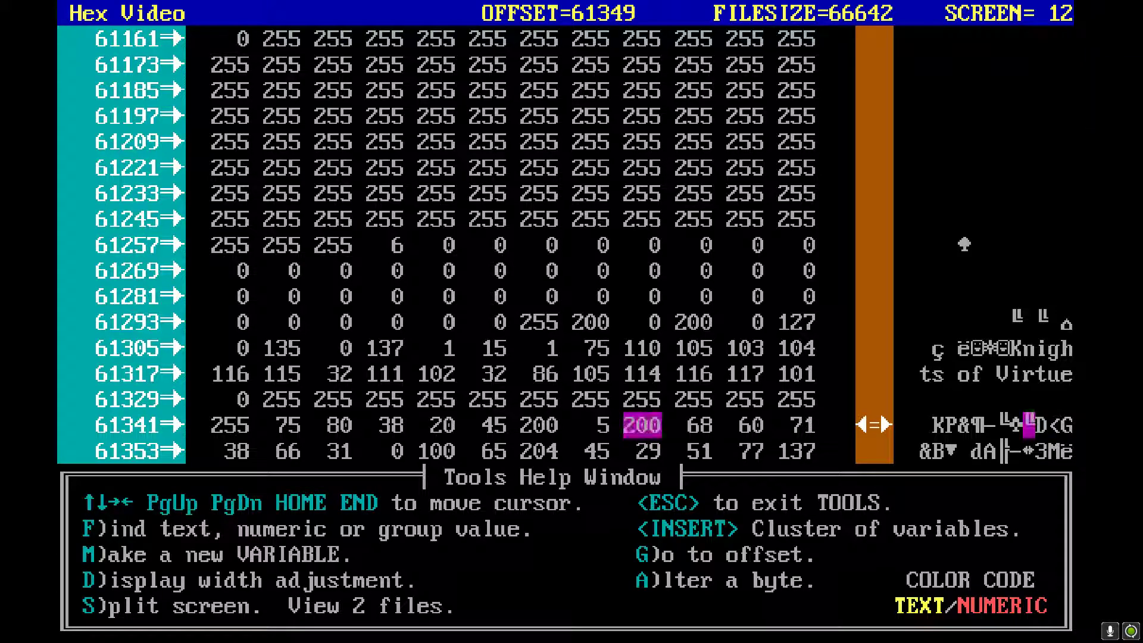
# Look through the rest of the Knights of Virtue record and examine the Emperor Claret III name and stat rows.
pyautogui.press('Down')
pyautogui.press('Down')
pyautogui.press('Down')
pyautogui.press('Down')
pyautogui.press('Down')
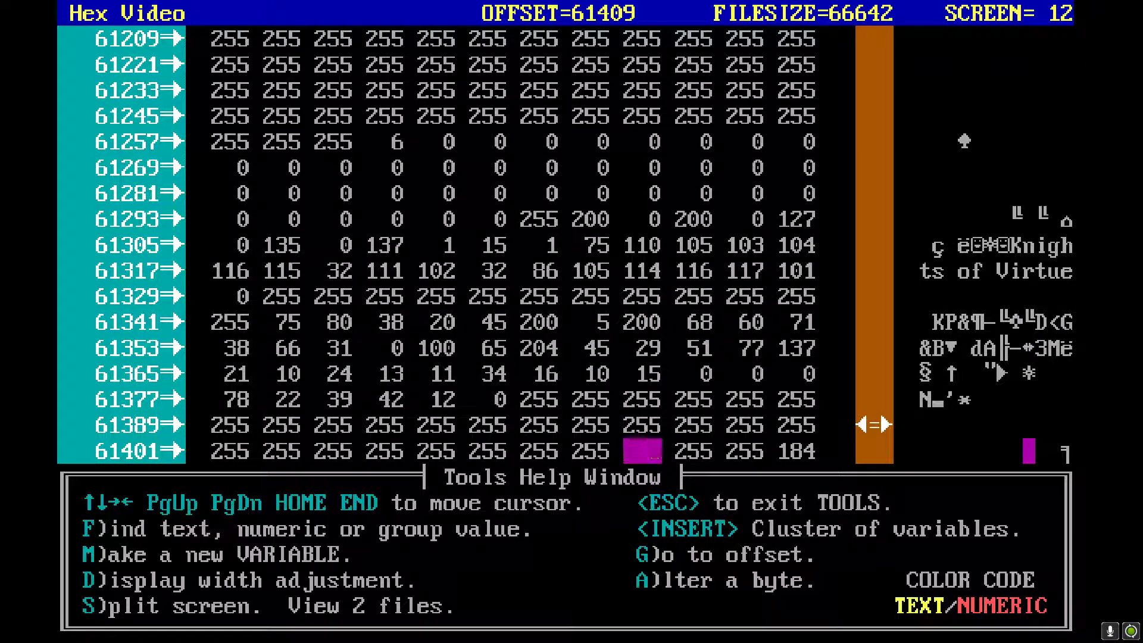
pyautogui.press('Down')
pyautogui.press('Down')
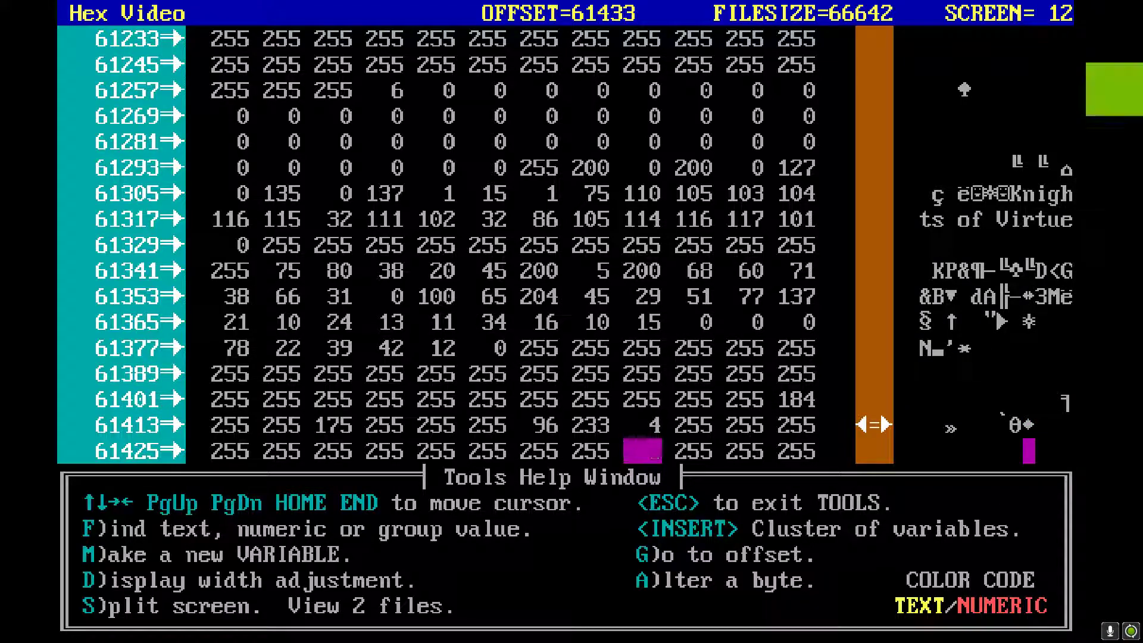
pyautogui.press('Down')
pyautogui.press('Down')
pyautogui.press('Down')
pyautogui.press('Down')
pyautogui.press('Down')
pyautogui.press('Down')
pyautogui.press('Down')
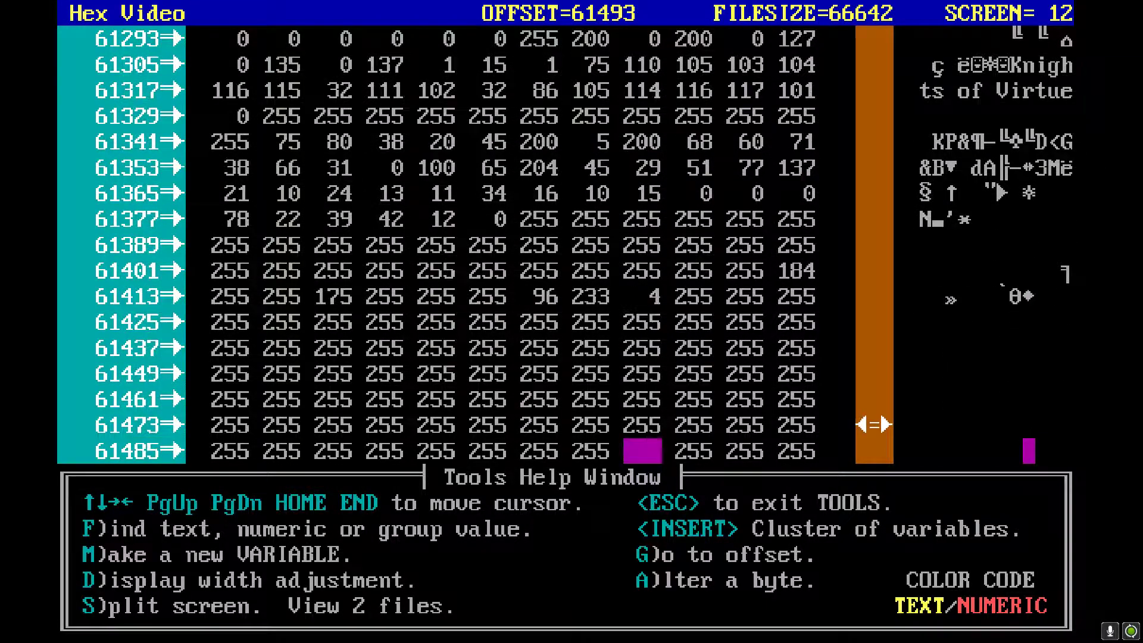
pyautogui.press('Down')
pyautogui.press('Down')
pyautogui.press('Down')
pyautogui.press('Down')
pyautogui.press('Down')
pyautogui.press('Down')
pyautogui.press('Down')
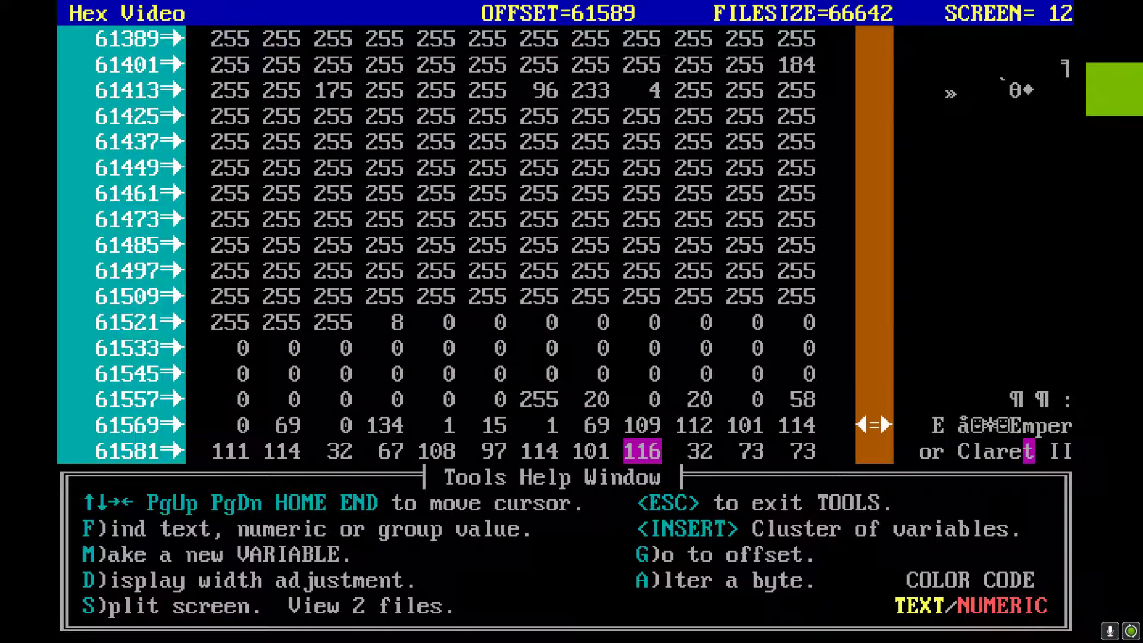
pyautogui.press('Down')
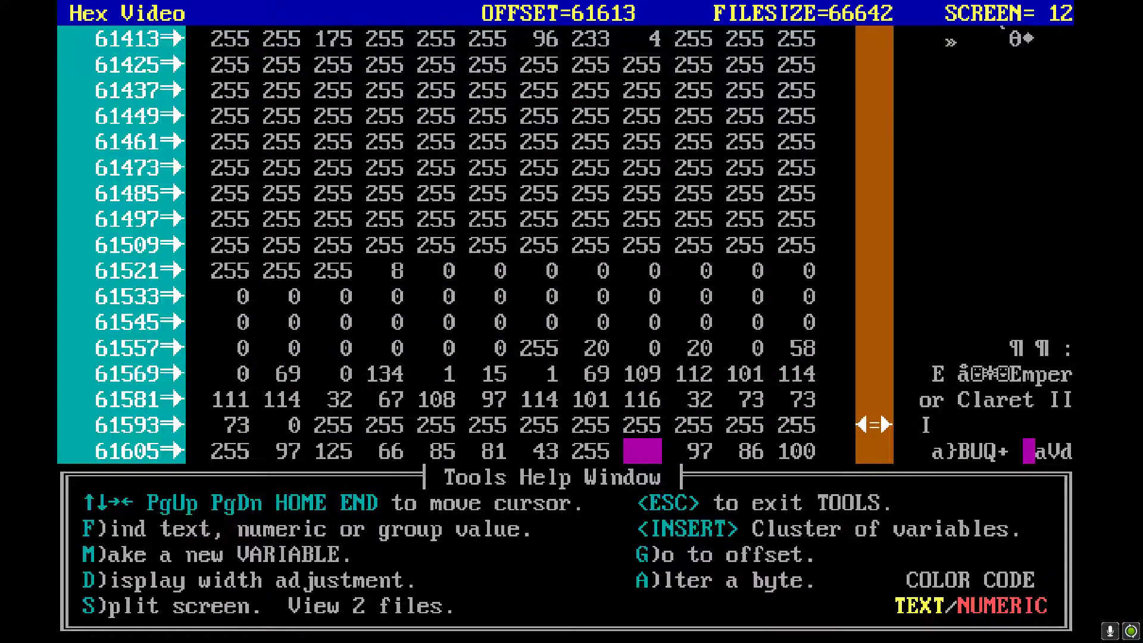
pyautogui.press('Down')
pyautogui.press('Down')
pyautogui.press('Down')
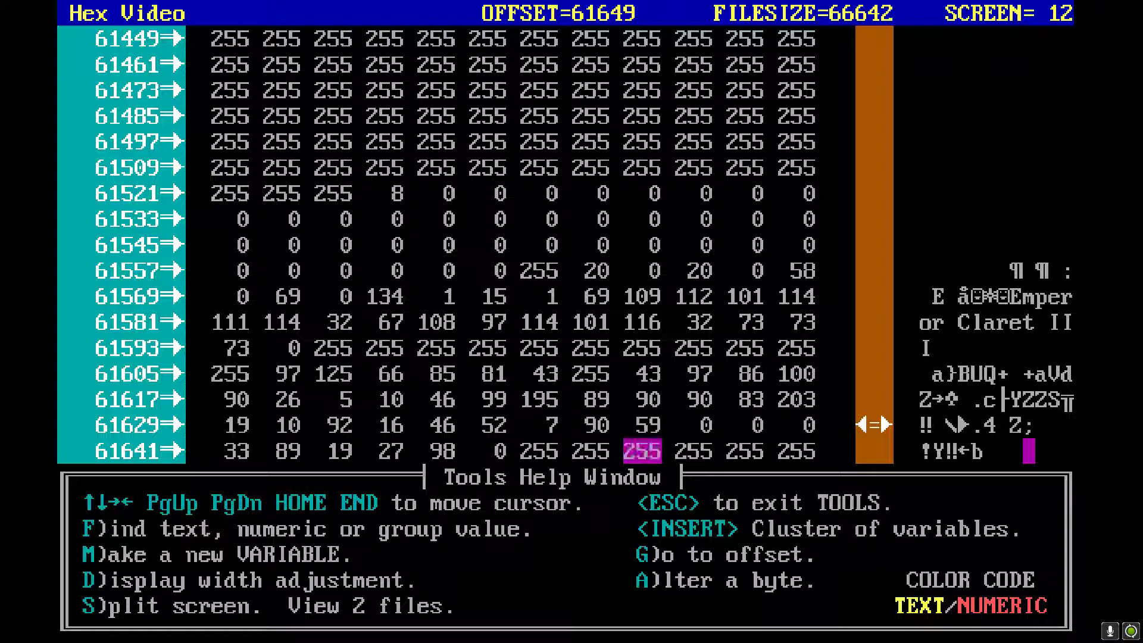
# Look through the rest of the Emperor Claret III record down to the data rows starting at offset 61821.
pyautogui.press('Down')
pyautogui.press('Down')
pyautogui.press('Down')
pyautogui.press('Down')
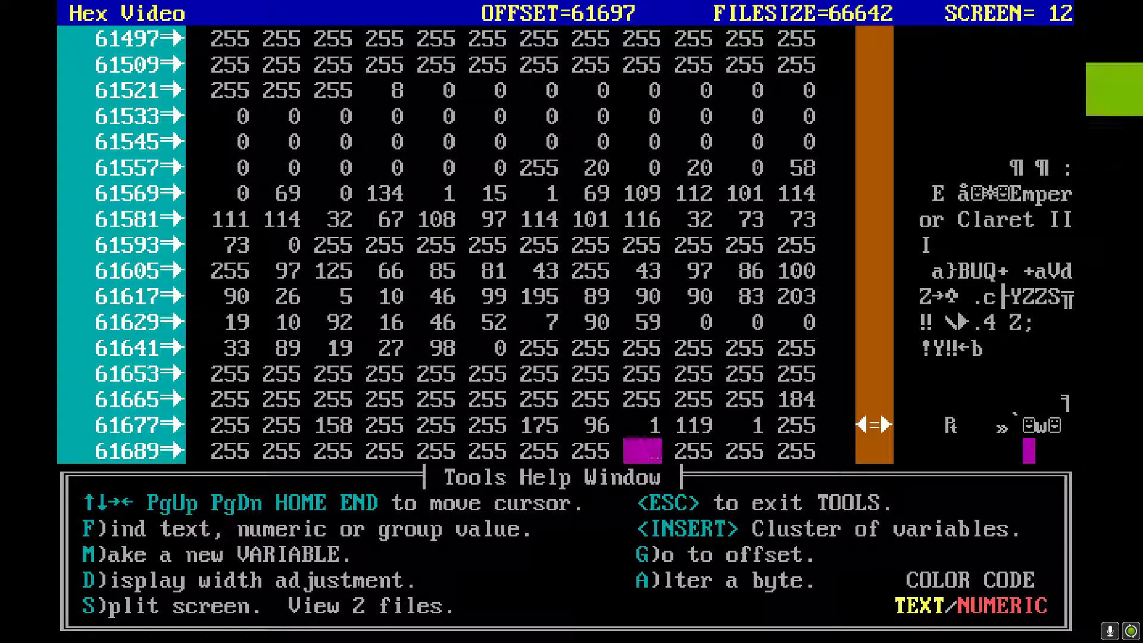
pyautogui.press('Down')
pyautogui.press('Down')
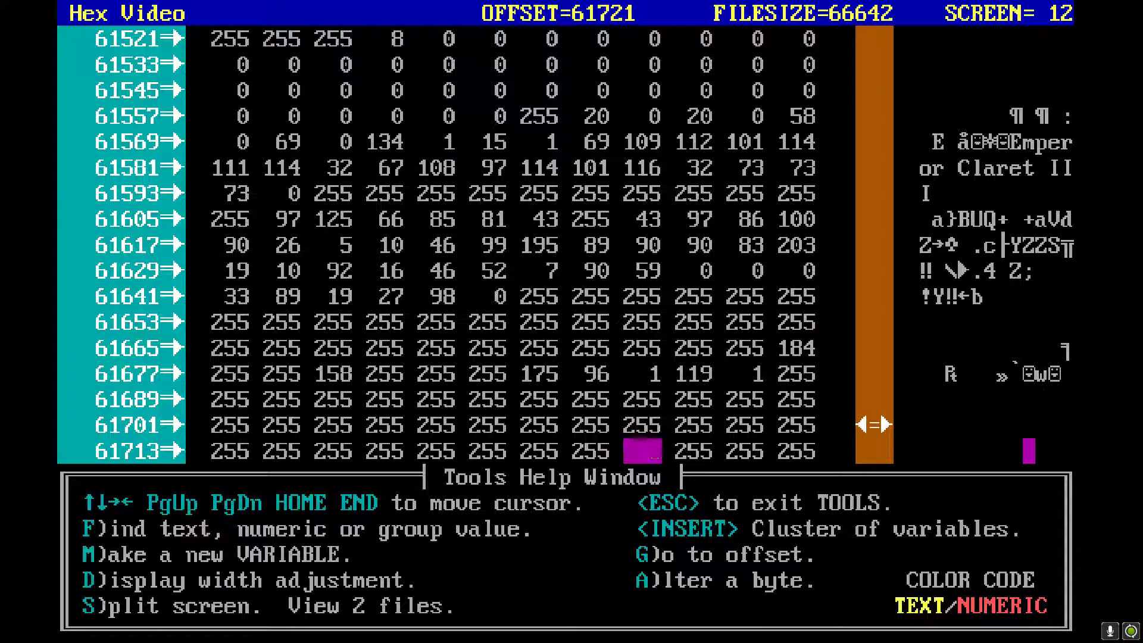
pyautogui.press('Down')
pyautogui.press('Down')
pyautogui.press('Down')
pyautogui.press('Down')
pyautogui.press('Down')
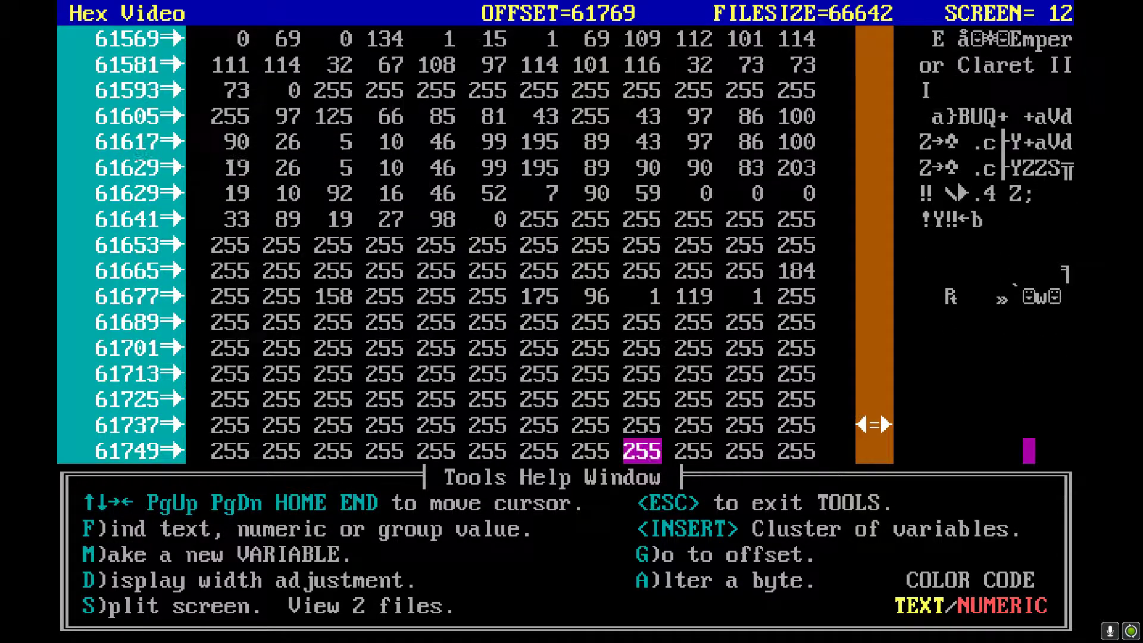
pyautogui.press('Down')
pyautogui.press('Down')
pyautogui.press('Down')
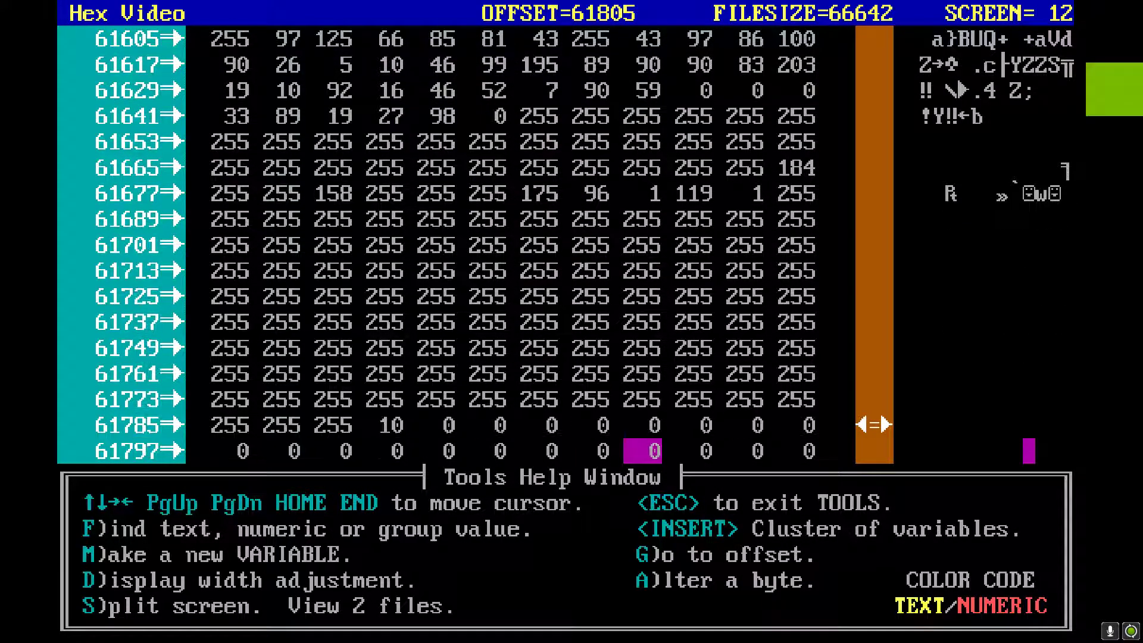
pyautogui.press('Down')
pyautogui.press('Down')
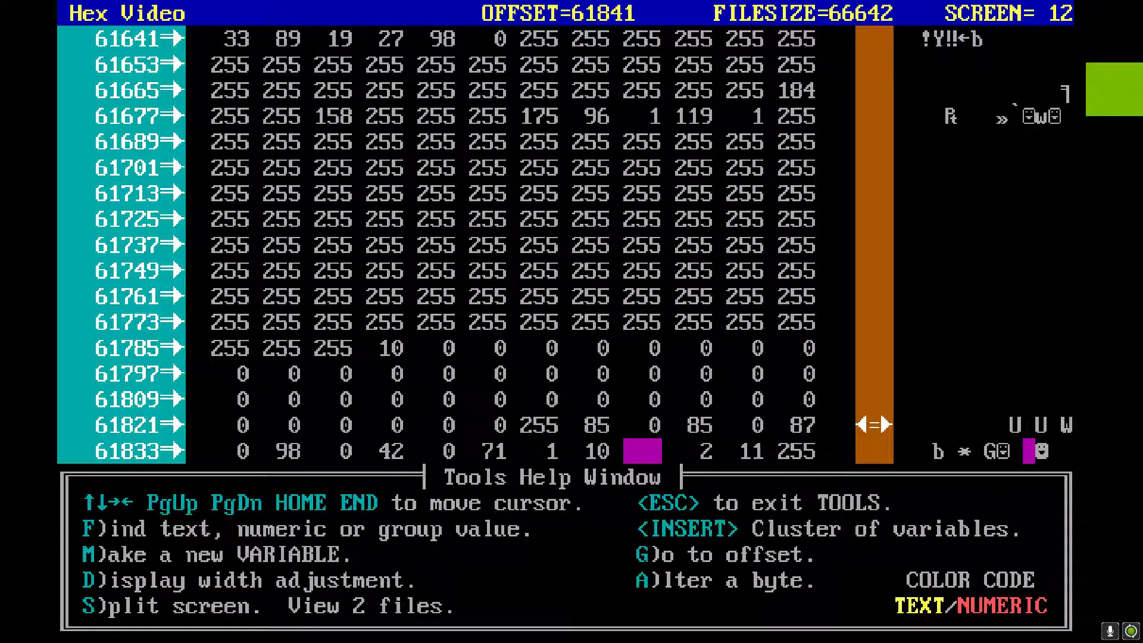
# Examine the unnamed data block from offset 61821 down to its last rows around offset 61961.
pyautogui.press('Up')
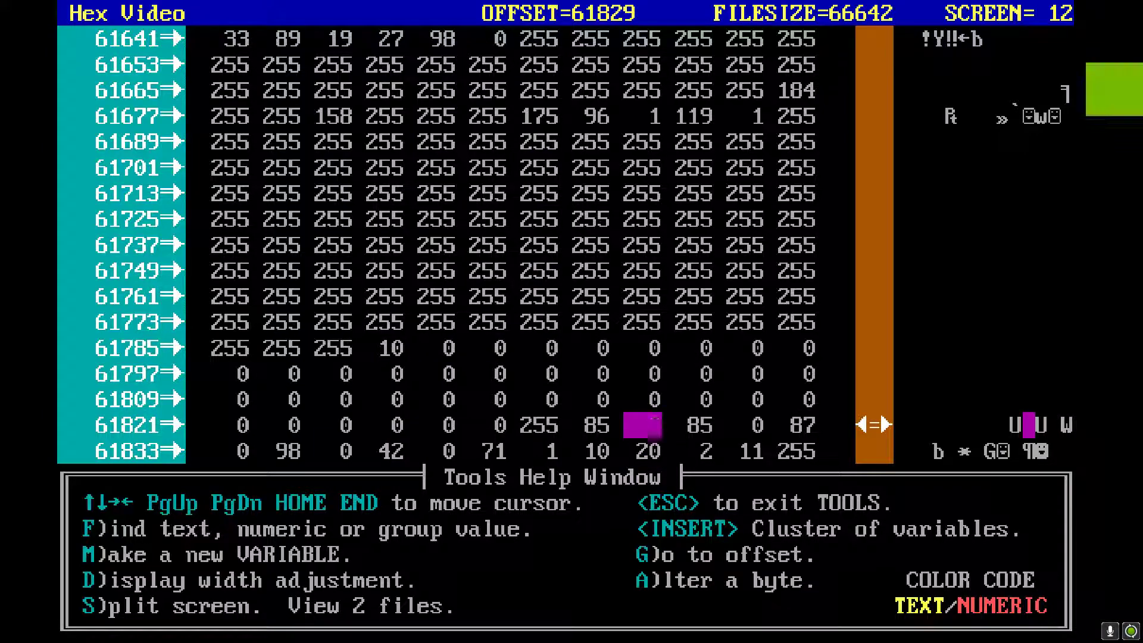
pyautogui.press('Down')
pyautogui.press('Down')
pyautogui.press('Down')
pyautogui.press('Down')
pyautogui.press('Down')
pyautogui.press('Down')
pyautogui.press('Down')
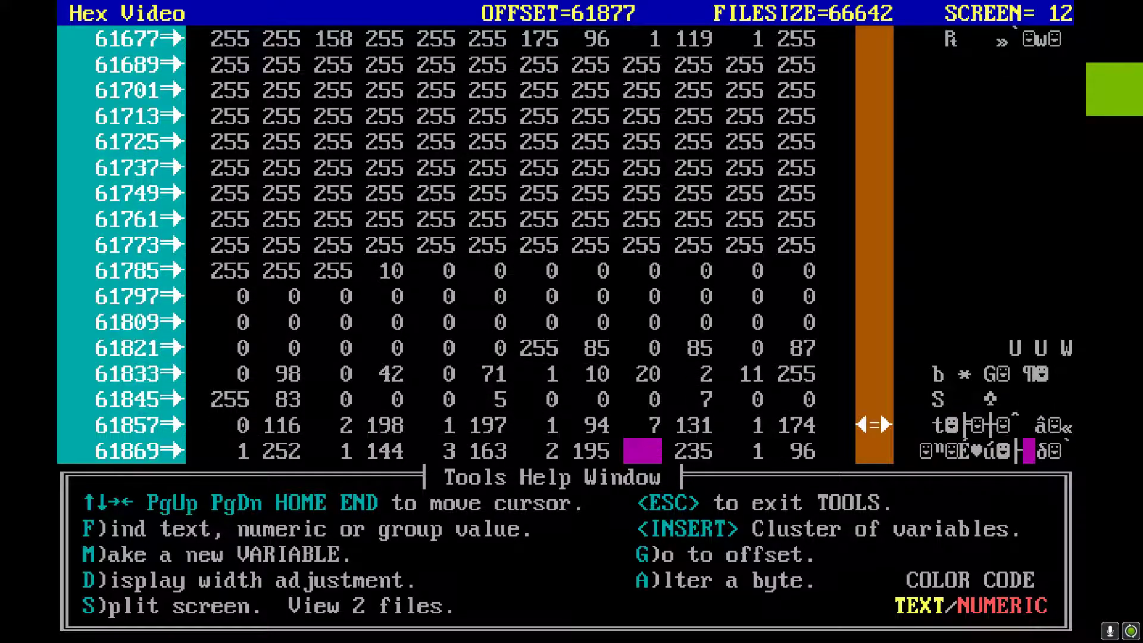
pyautogui.press('Down')
pyautogui.press('Down')
pyautogui.press('Down')
pyautogui.press('Down')
pyautogui.press('Down')
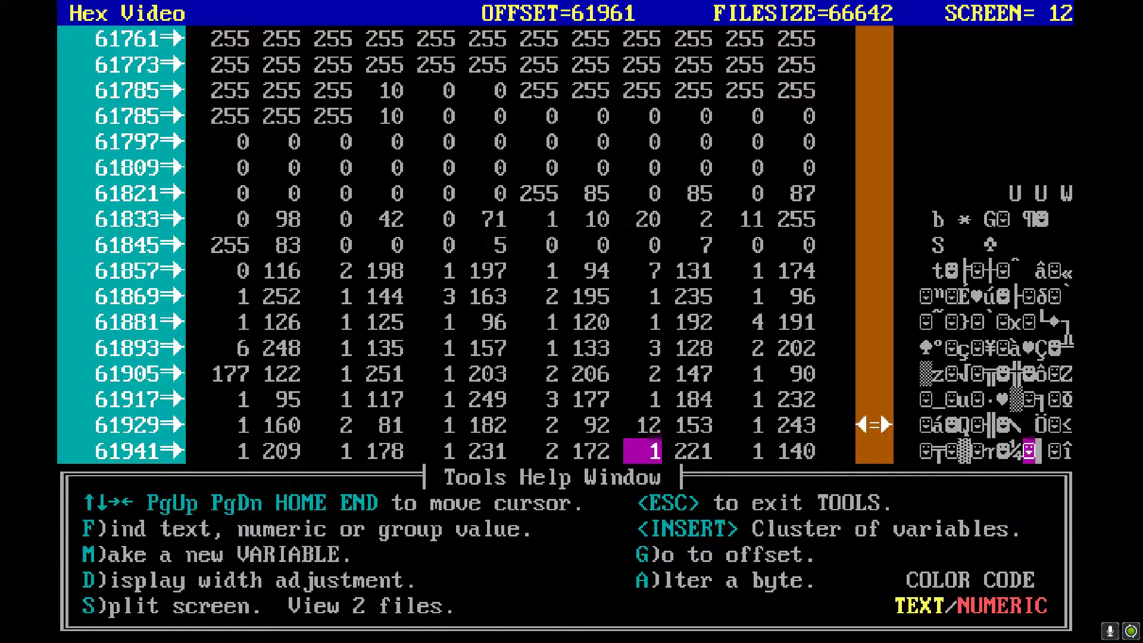
# Go back up through the unnamed data block to the byte at offset 61838 in its header.
pyautogui.press('Up')
pyautogui.press('Up')
pyautogui.press('Up')
pyautogui.press('Up')
pyautogui.press('Up')
pyautogui.press('Up')
pyautogui.press('Up')
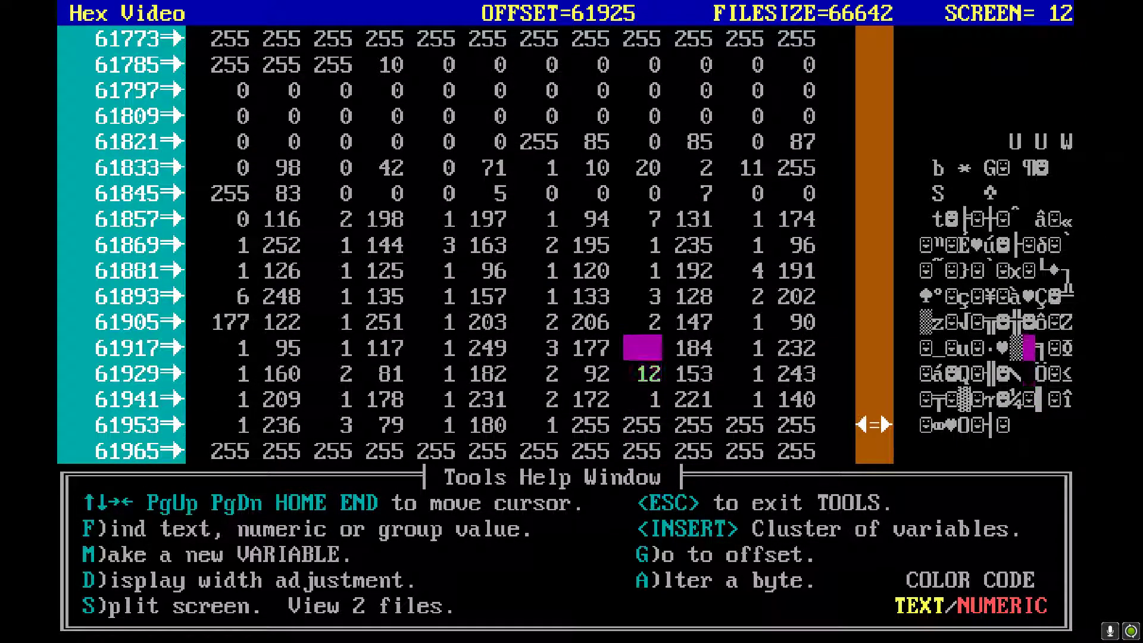
pyautogui.press('Up')
pyautogui.press('Up')
pyautogui.press('Up')
pyautogui.press('Up')
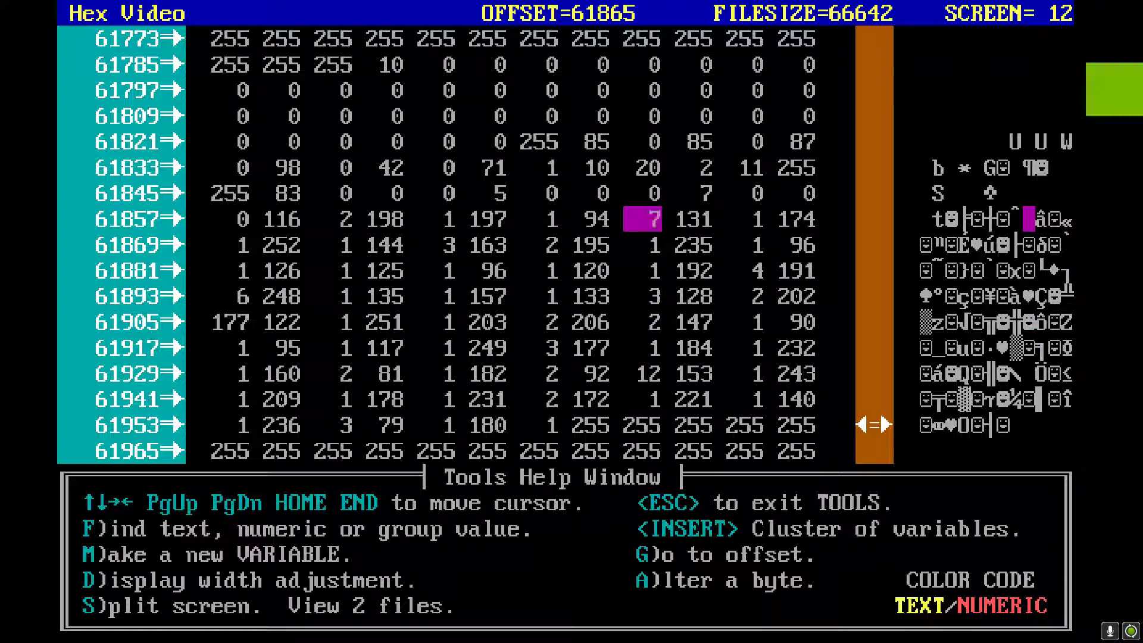
pyautogui.press('Left')
pyautogui.press('Left')
pyautogui.press('Left')
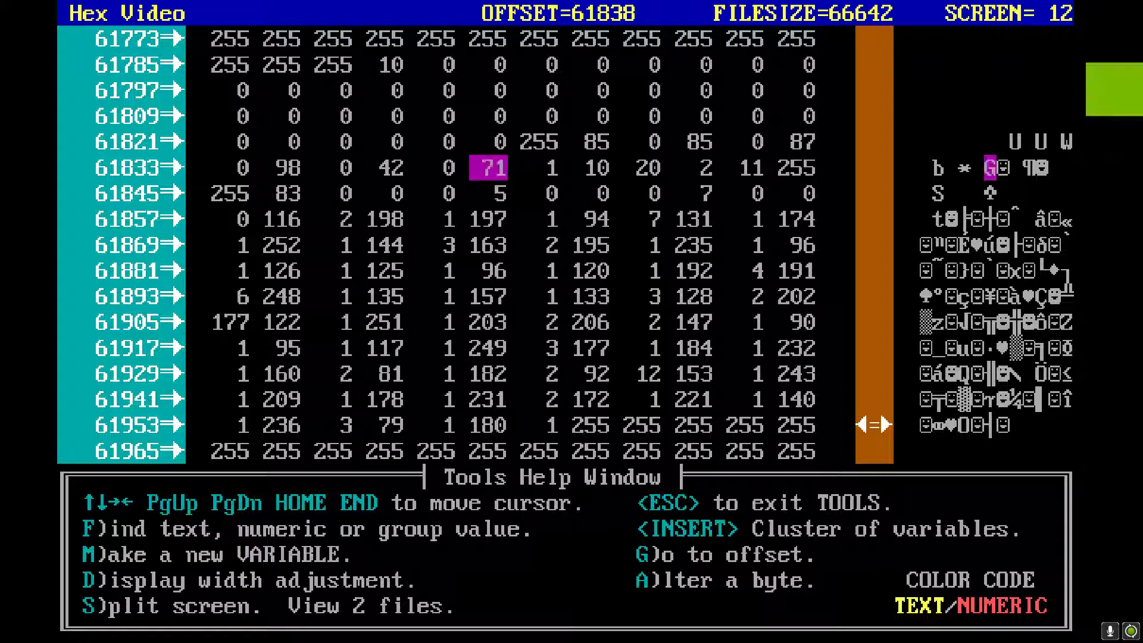
# Examine the header bytes of the unnamed data block between offsets 61826 and 61844.
pyautogui.press('Up')
pyautogui.press('Right')
pyautogui.press('Right')
pyautogui.press('Right')
pyautogui.press('Right')
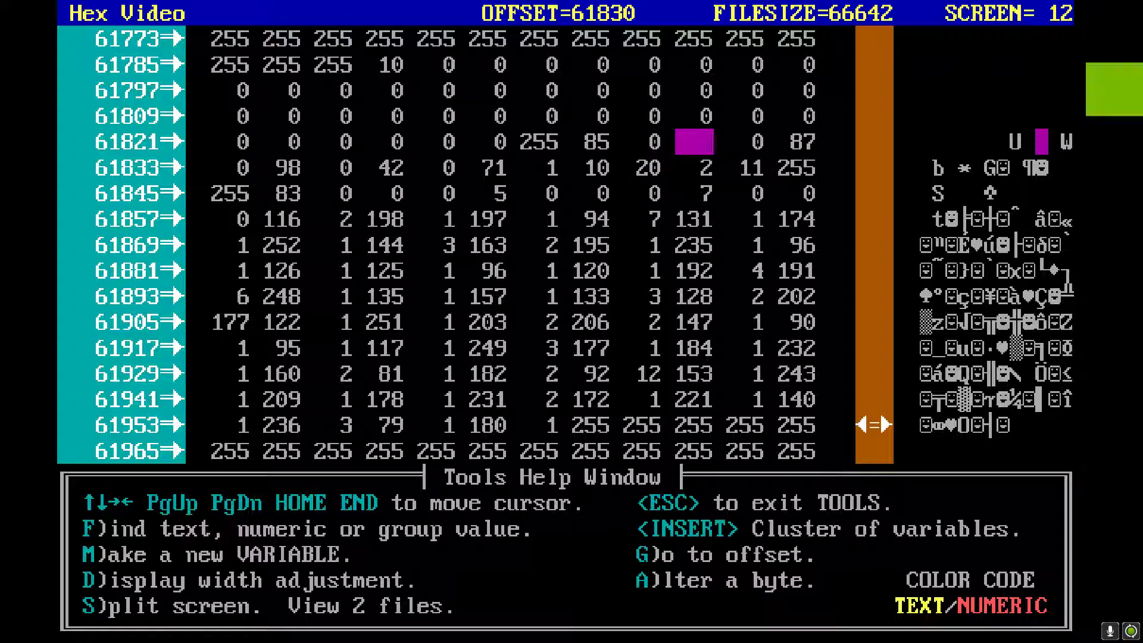
pyautogui.press('Left')
pyautogui.press('Down')
pyautogui.press('Down')
pyautogui.press('Left')
pyautogui.press('Left')
pyautogui.press('Left')
pyautogui.press('Up')
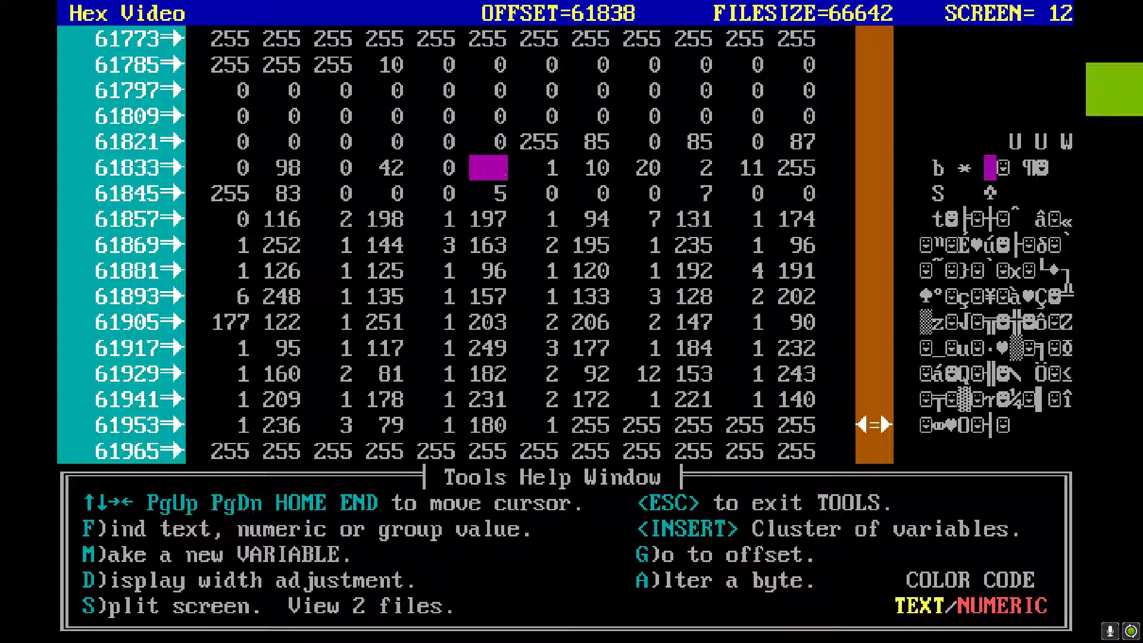
pyautogui.press('Right')
pyautogui.press('Right')
pyautogui.press('Right')
pyautogui.press('Right')
pyautogui.press('Right')
pyautogui.press('Right')
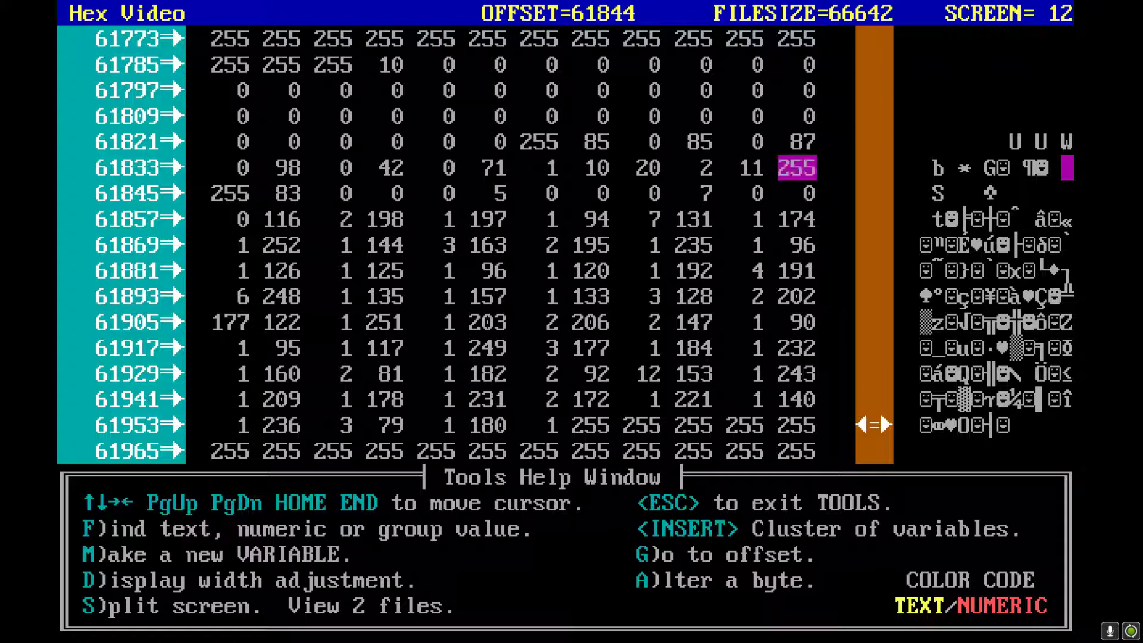
# Shift the row alignment by one byte and examine the value pairs in the row starting at offset 61858.
pyautogui.press('Right')
pyautogui.press('Left')
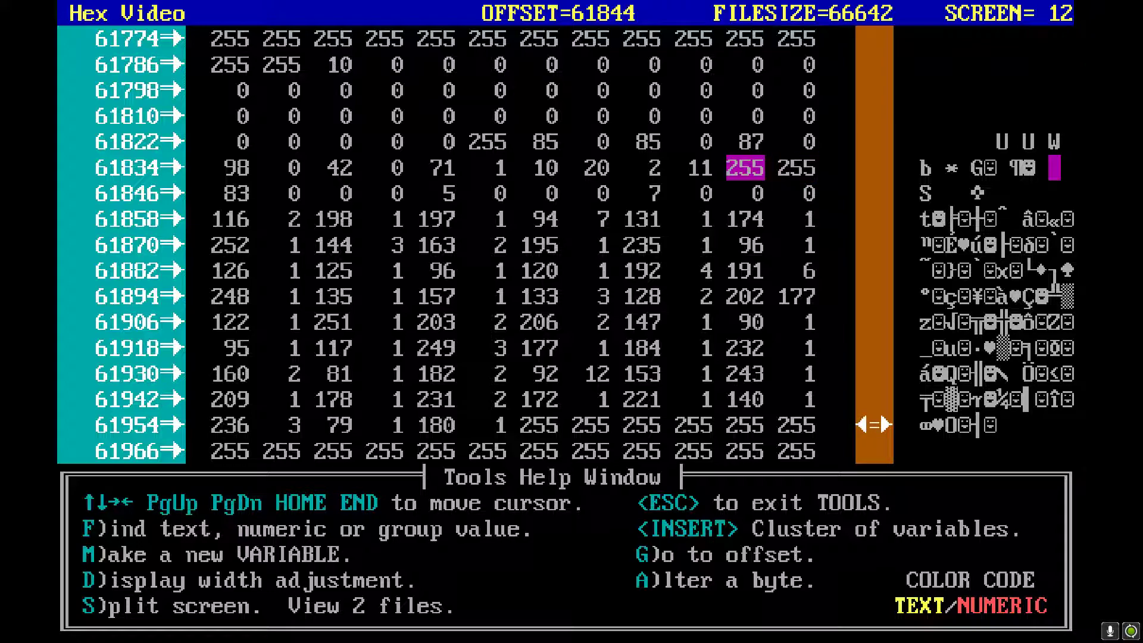
pyautogui.press('Down')
pyautogui.press('Down')
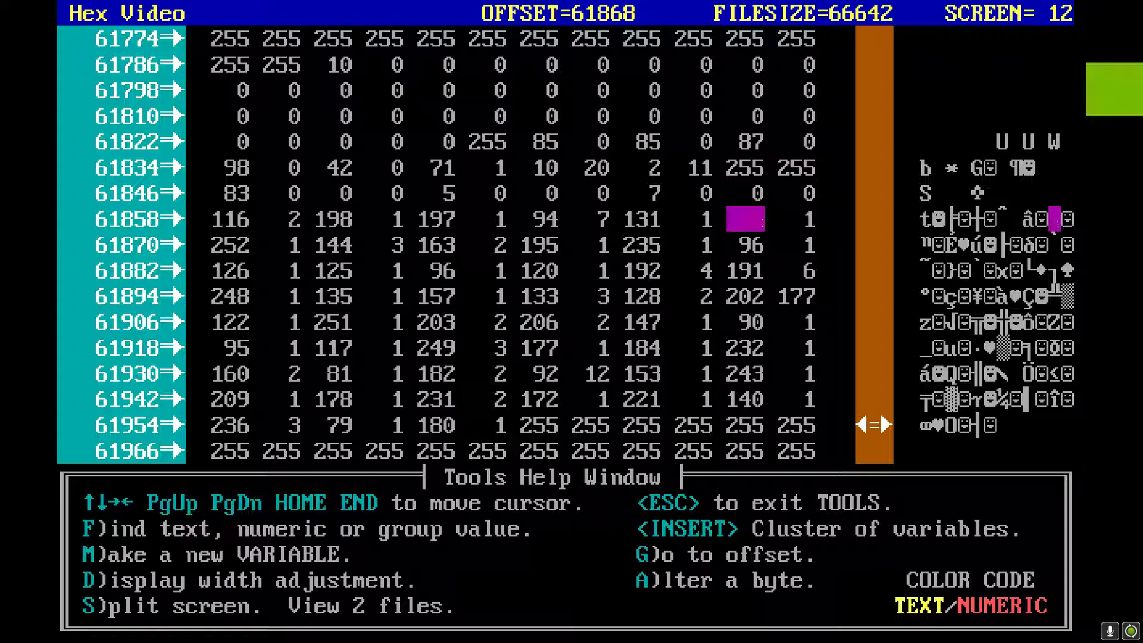
pyautogui.press('Left')
pyautogui.press('Left')
pyautogui.press('Left')
pyautogui.press('Left')
pyautogui.press('Left')
pyautogui.press('Left')
pyautogui.press('Left')
pyautogui.press('Left')
pyautogui.press('Left')
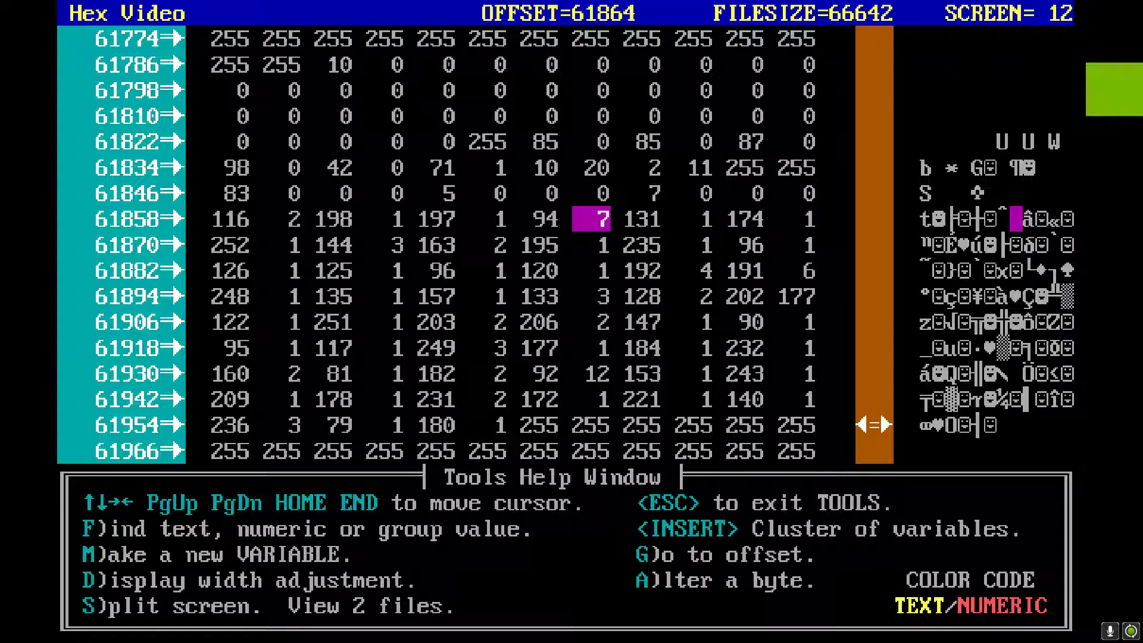
pyautogui.press('Left')
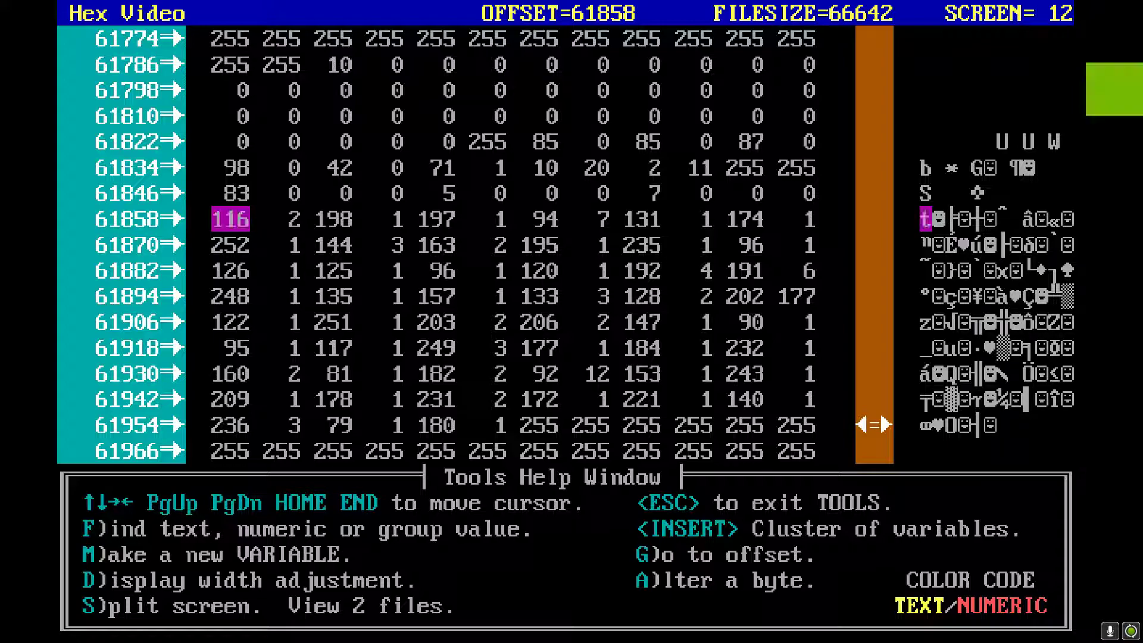
# Set the byte at offset 61873, in the second row of value pairs, to 20.
pyautogui.press('Down')
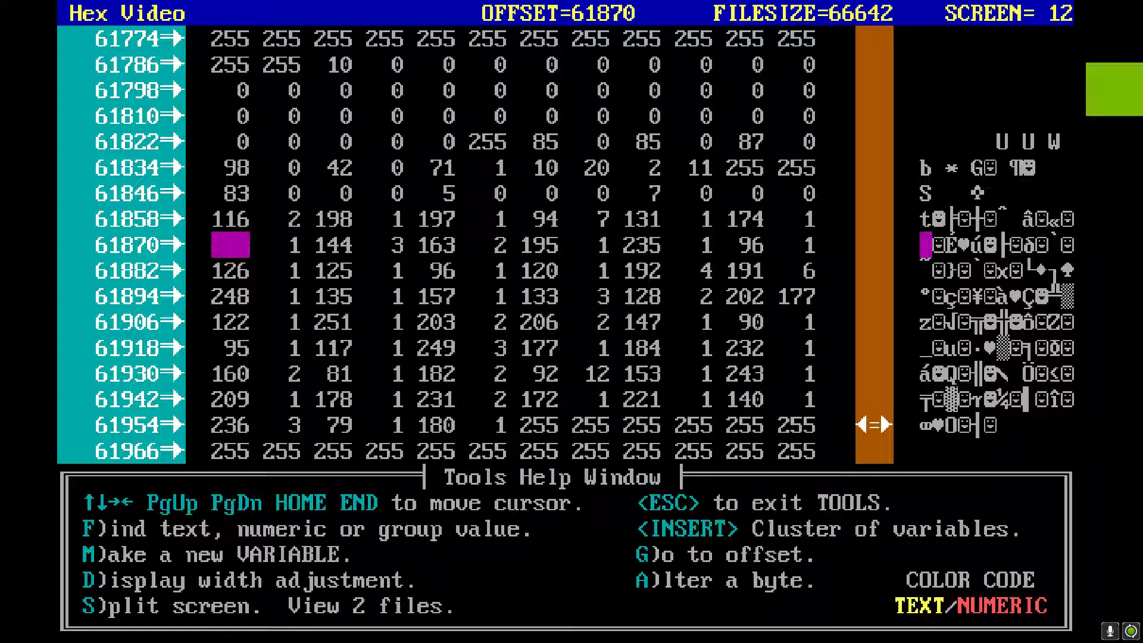
pyautogui.press('Right')
pyautogui.press('Right')
pyautogui.press('Right')
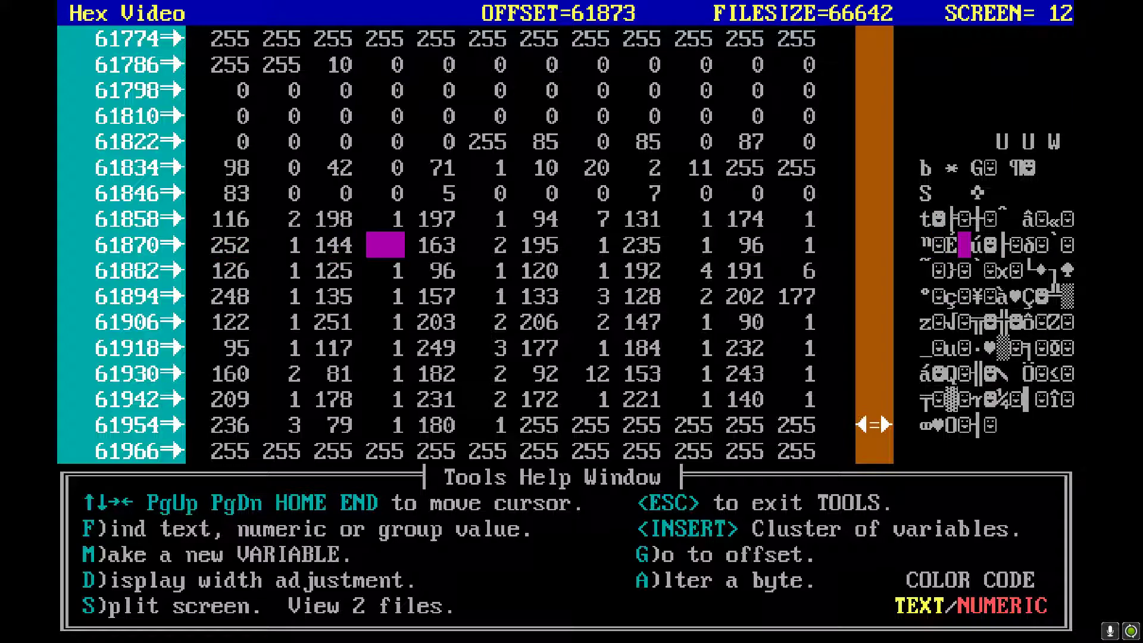
pyautogui.write('a20')
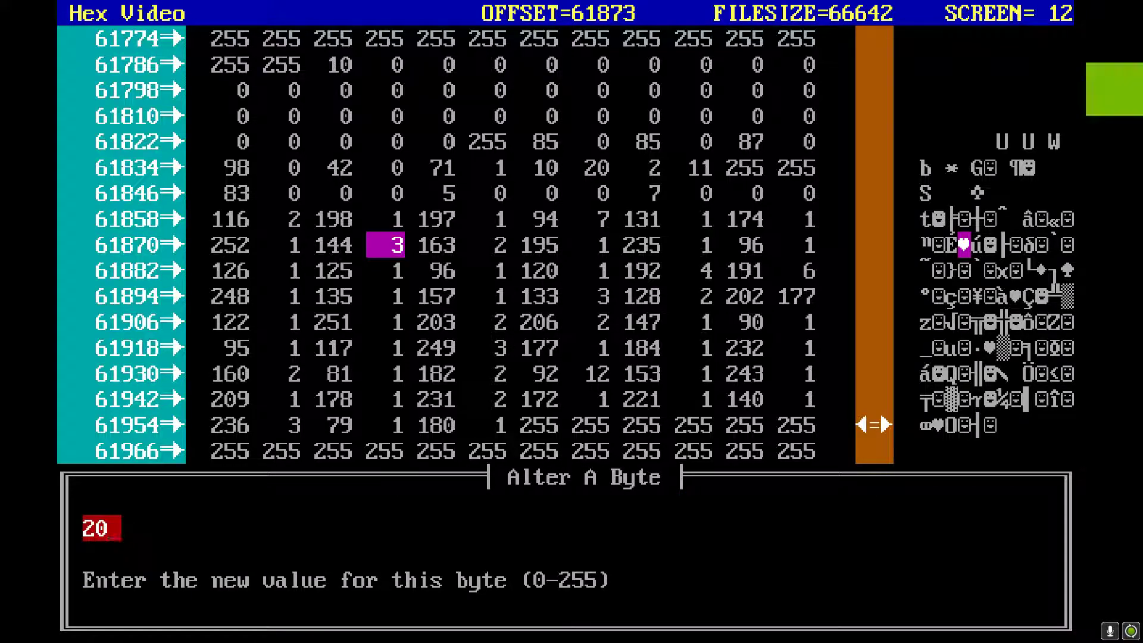
pyautogui.press('Return')
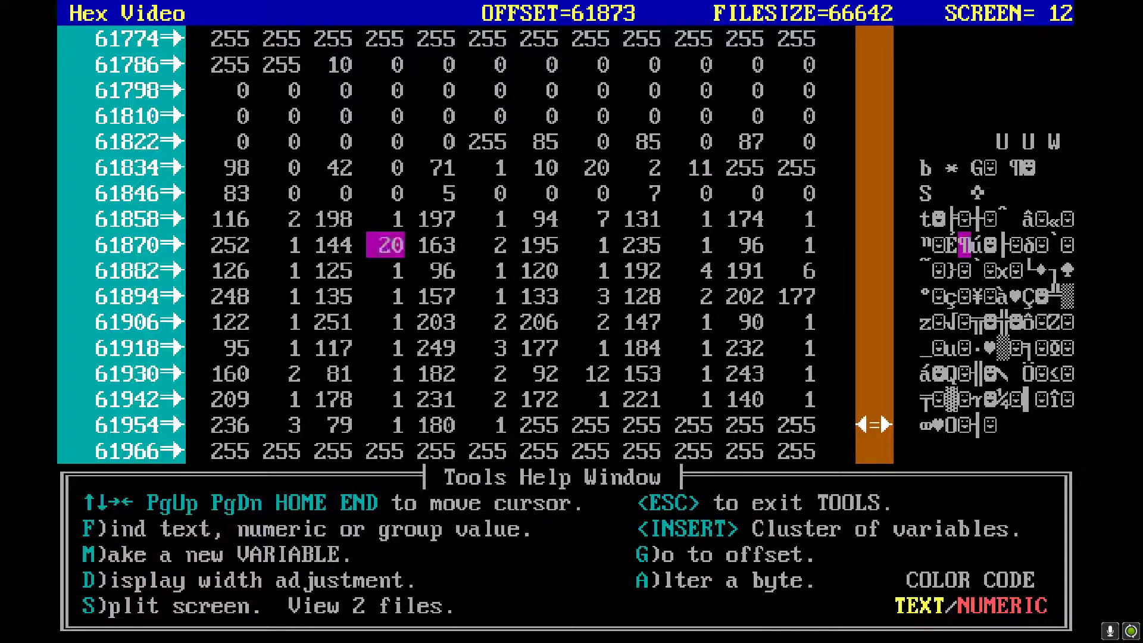